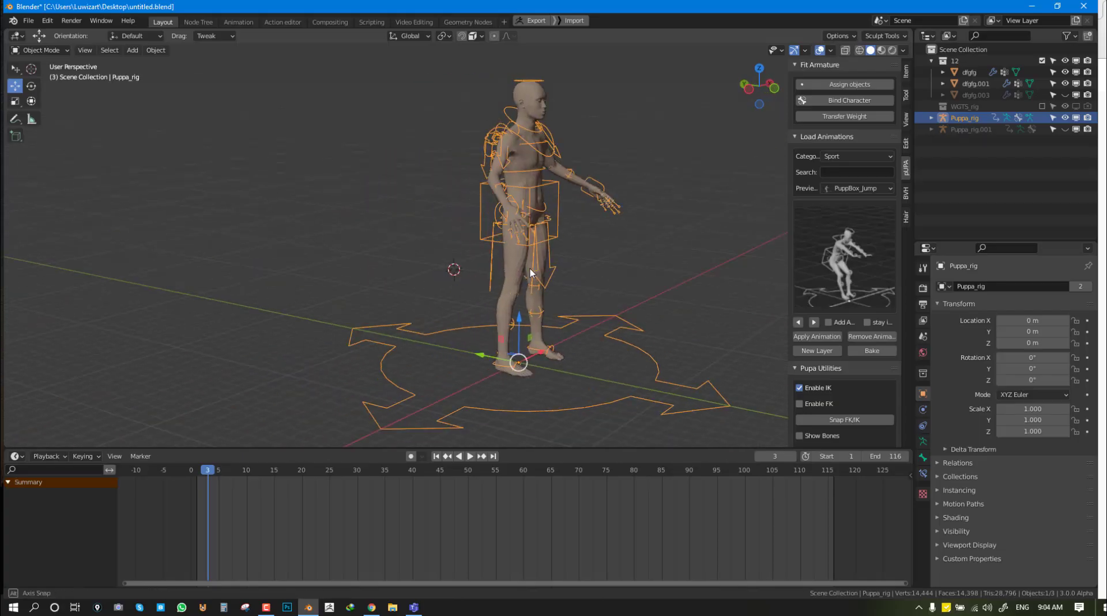
- Search the add-on preferences for 'rig', then close the Preferences window
mouse_move(661, 266)
middle_mouse_down()
mouse_move(547, 269)
mouse_move(538, 330)
middle_mouse_up()
scroll(547, 269, "up", 2)
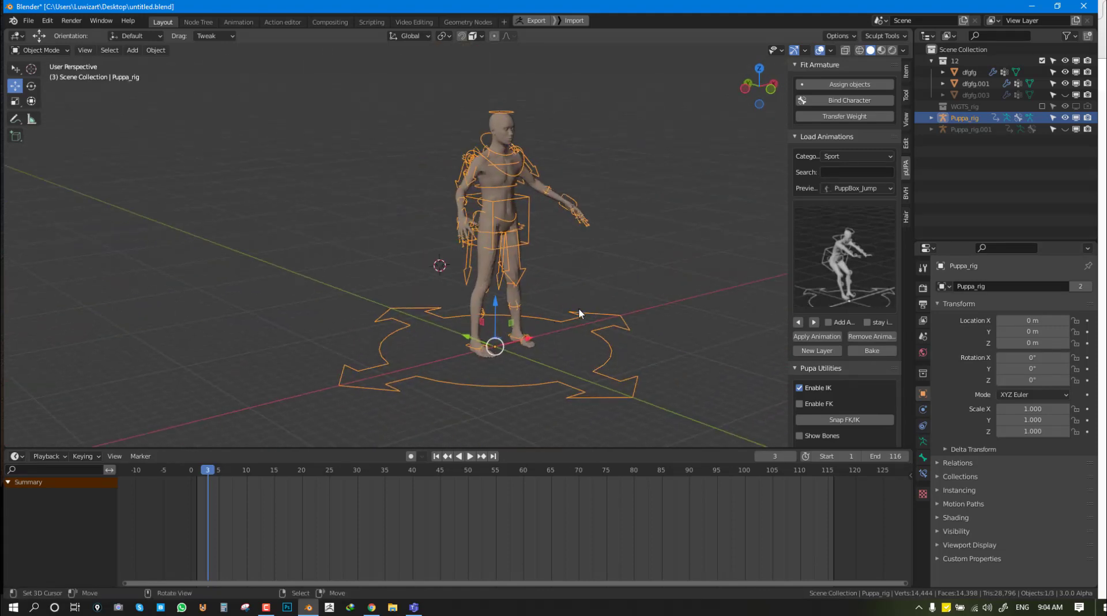
mouse_move(585, 310)
middle_mouse_down()
mouse_move(534, 318)
mouse_move(555, 253)
middle_mouse_up()
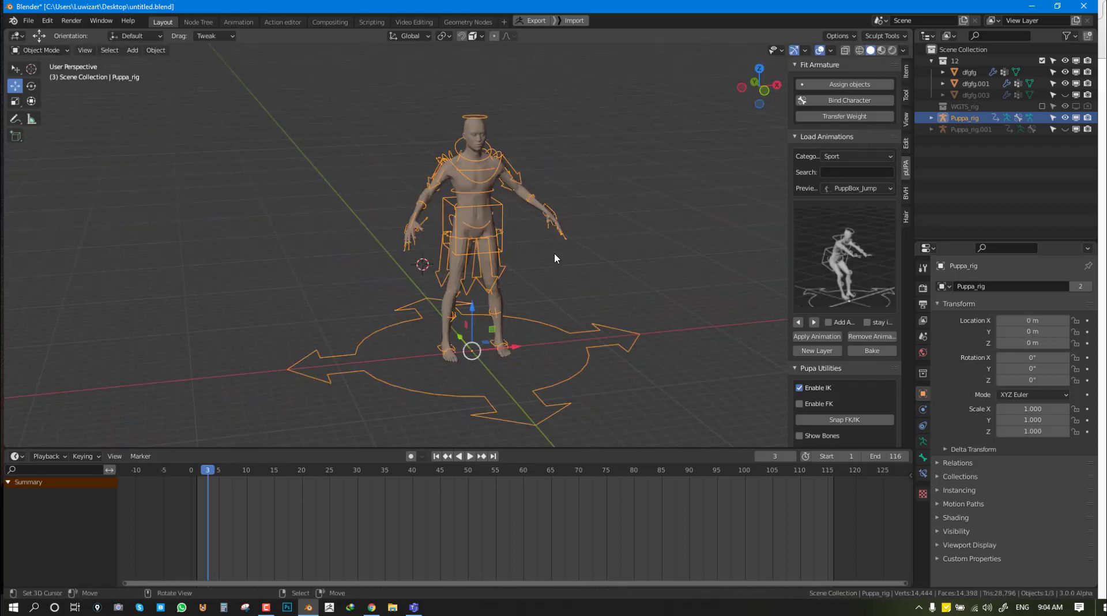
left_click(48, 20)
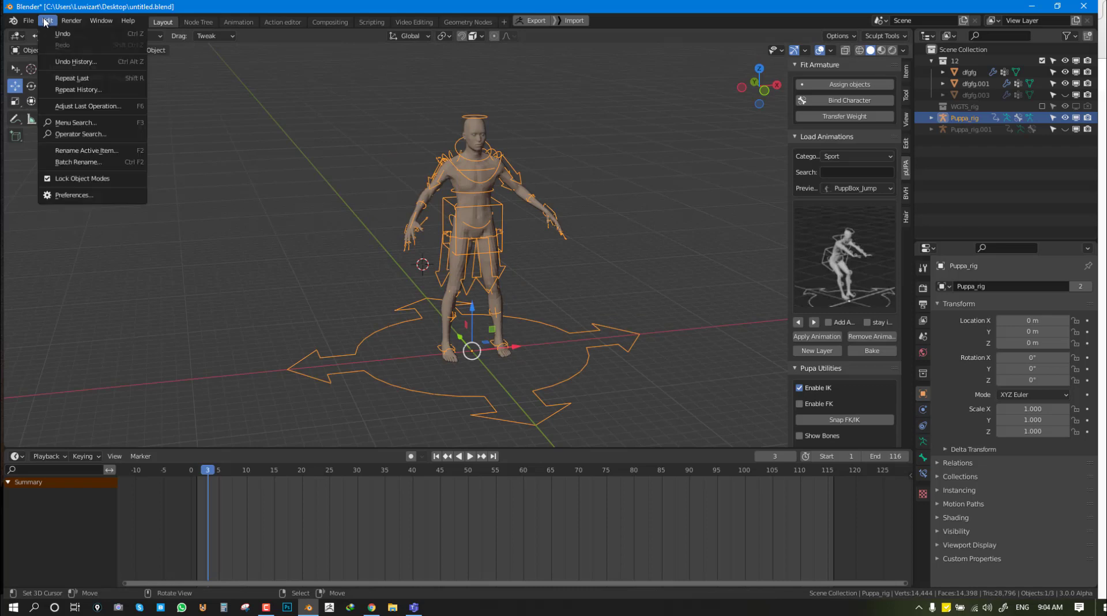
left_click(66, 196)
left_click(71, 133)
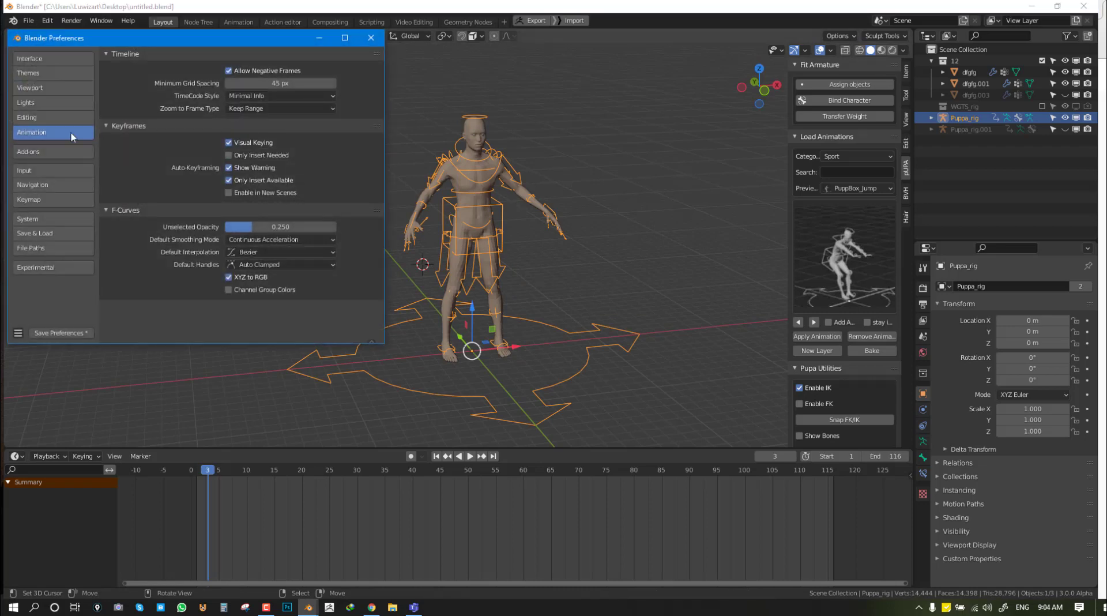
left_click(29, 152)
type("rig")
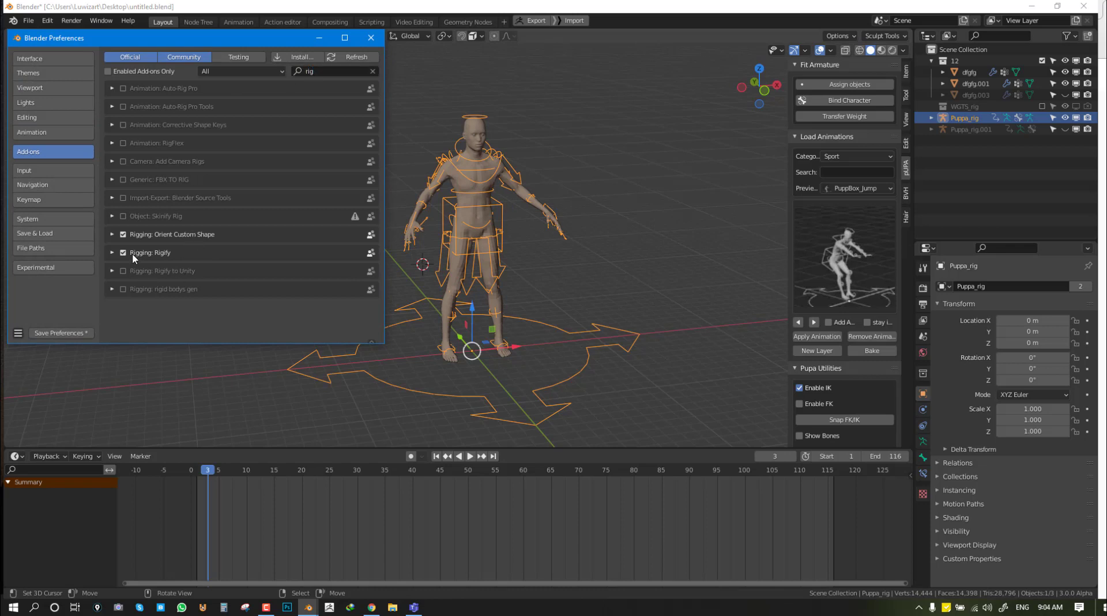
left_click(378, 39)
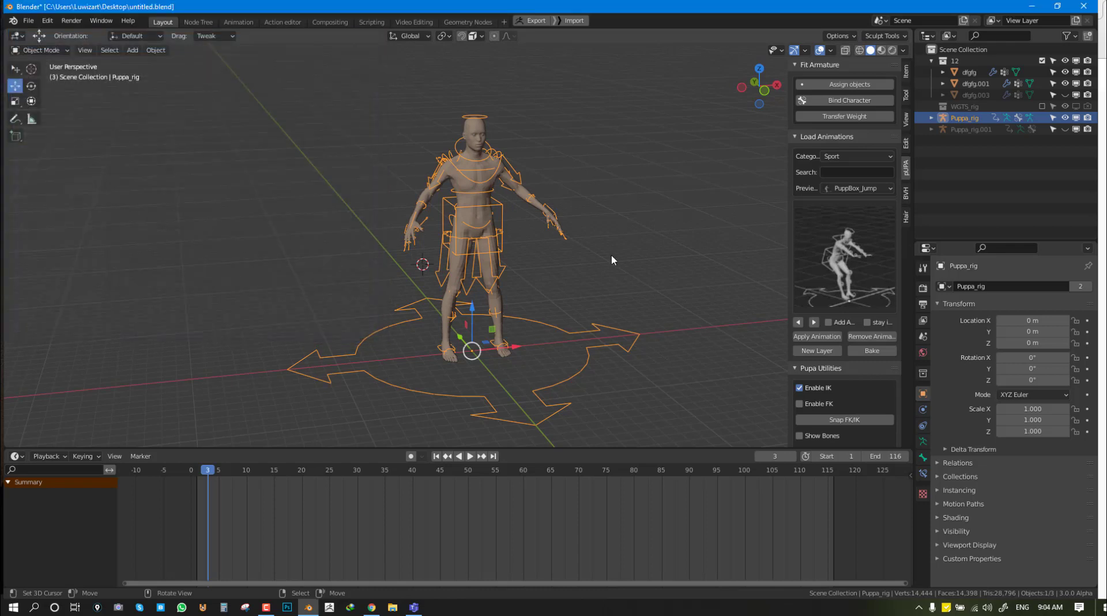
- Add a test human meta-rig in front view, then delete it and frame the character
key("KP_1")
left_click(610, 272)
key("shift+a")
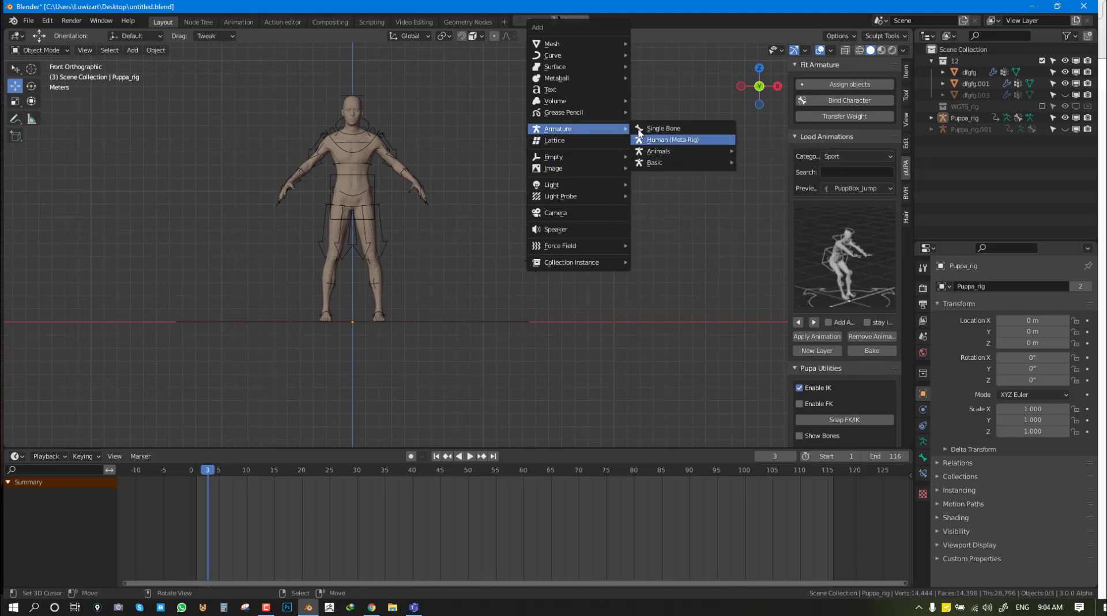
left_click(678, 141)
scroll(523, 262, "up", 4)
key("s")
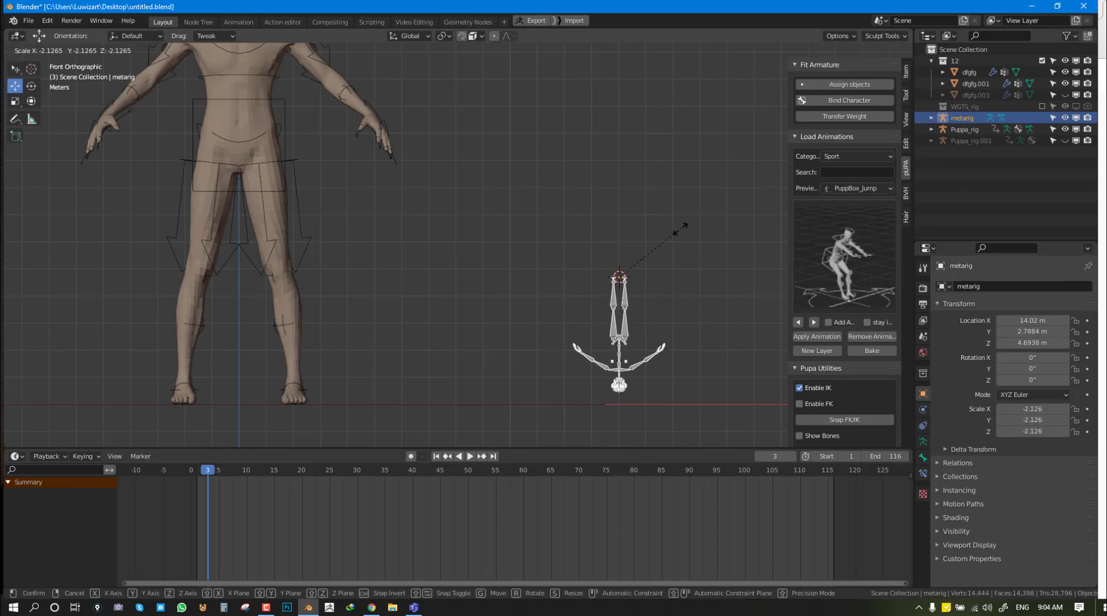
key("Escape")
key("s")
key("Escape")
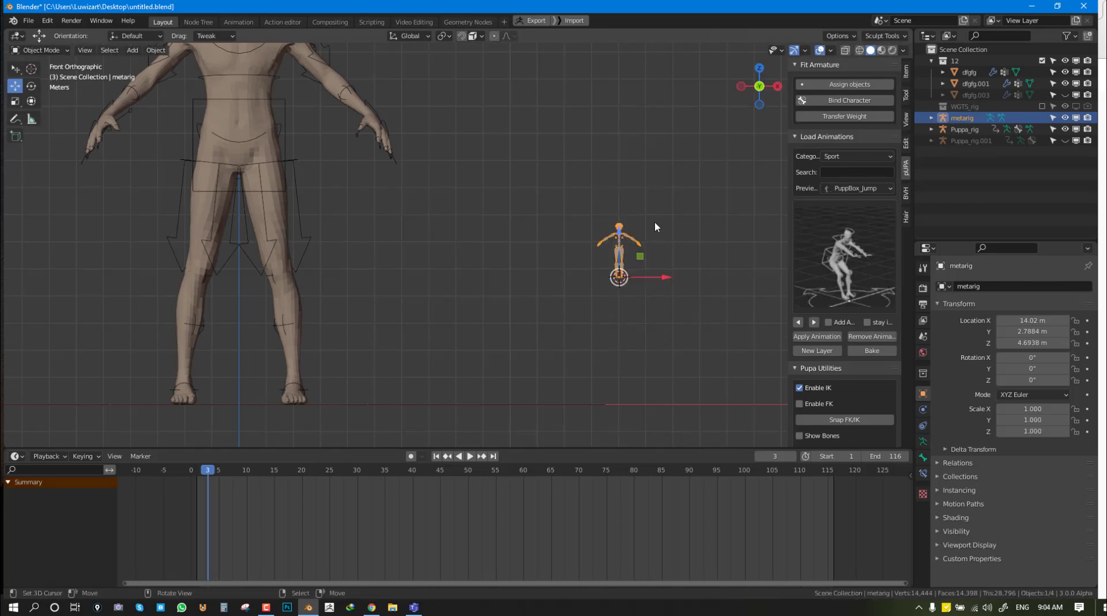
left_click(655, 220)
key("Home")
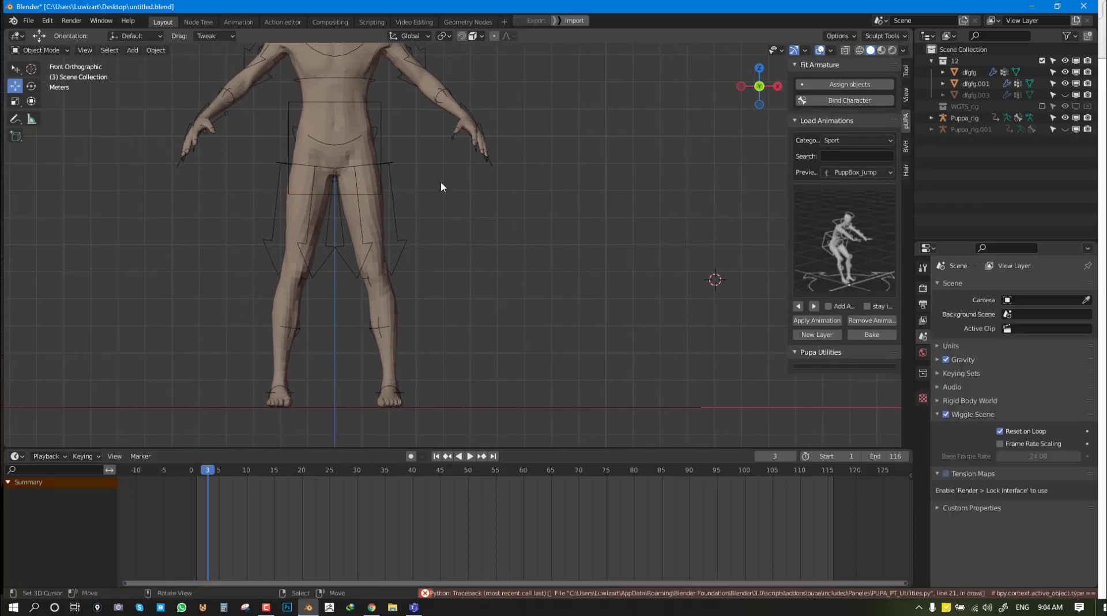
- Select the Puppa character rig and view it from a front three-quarter angle
left_click(400, 185)
scroll(504, 219, "down", 3)
mouse_move(504, 219)
middle_mouse_down()
mouse_move(444, 236)
mouse_move(621, 293)
mouse_move(601, 218)
middle_mouse_up()
scroll(575, 219, "up", 3)
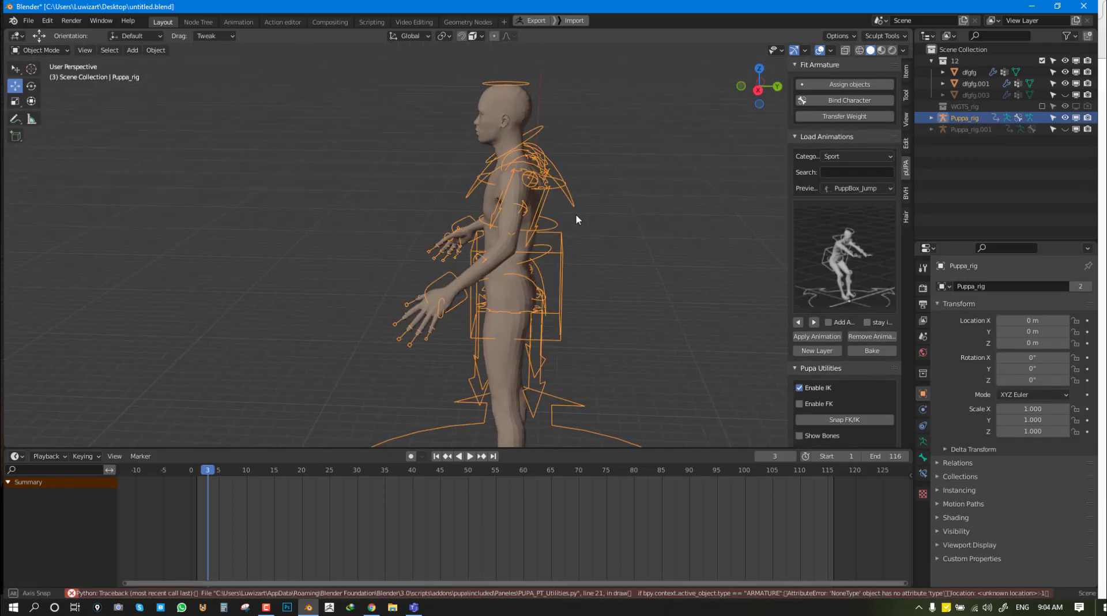
scroll(504, 193, "down", 2)
middle_click_drag(504, 193, 566, 173)
scroll(565, 173, "up", 2)
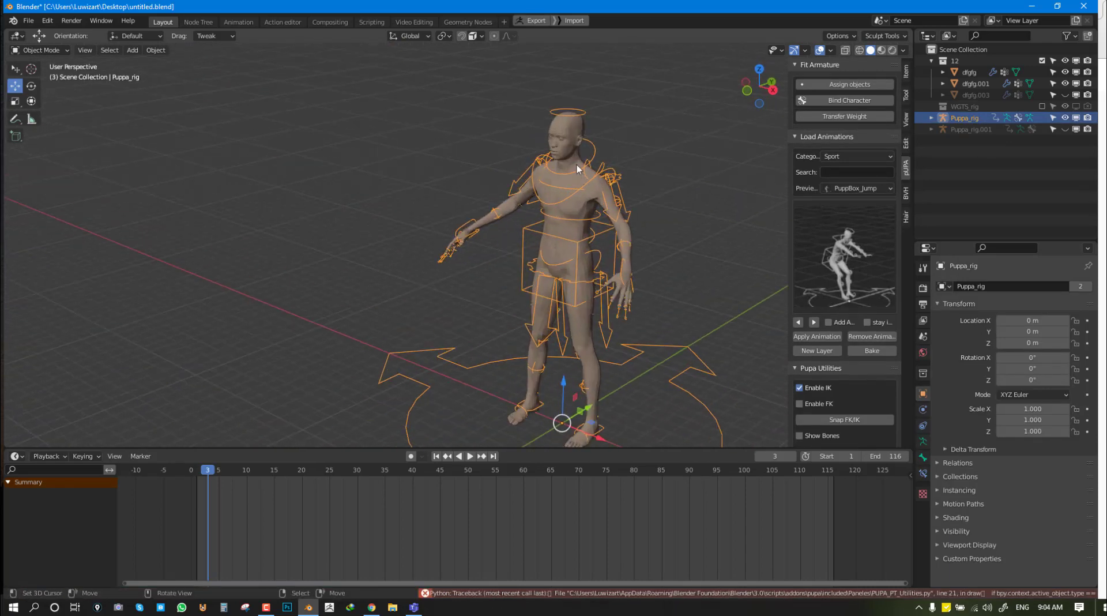
- Test a neck rotation in Pose Mode, cancel it, and return to Object Mode
left_click(577, 167)
key("ctrl+Tab")
key("r")
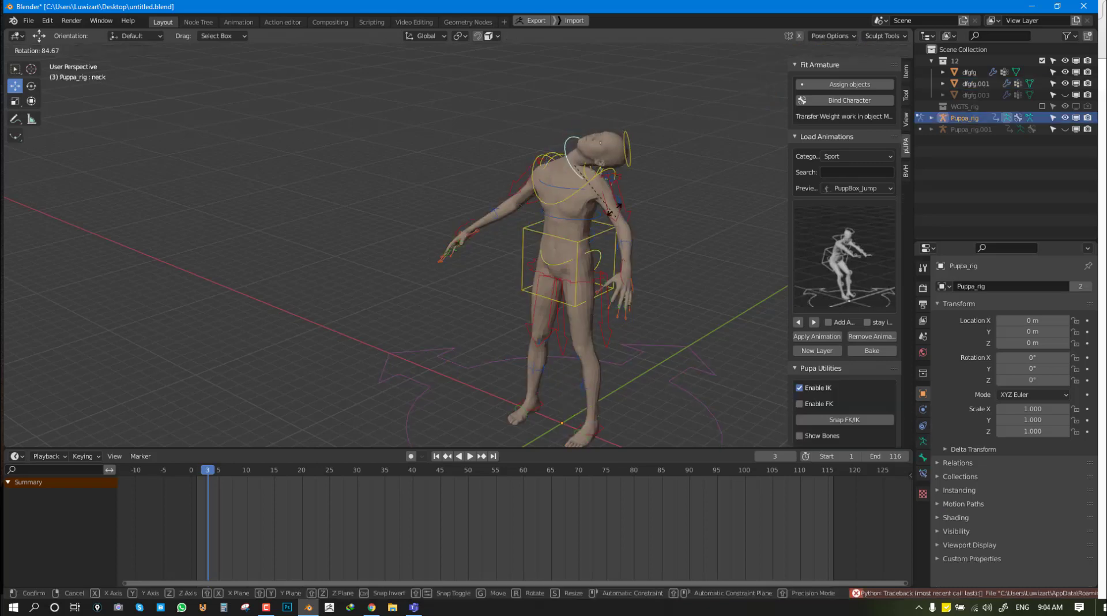
key("Escape")
key("KP_1")
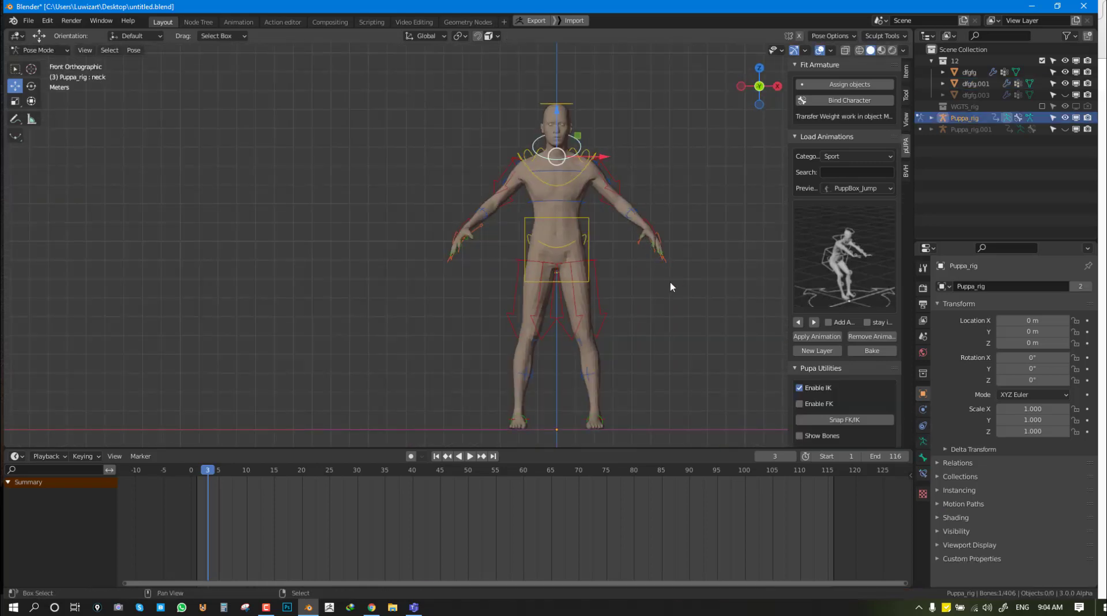
middle_click_drag(652, 281, 606, 283, "shift")
key("ctrl+Tab")
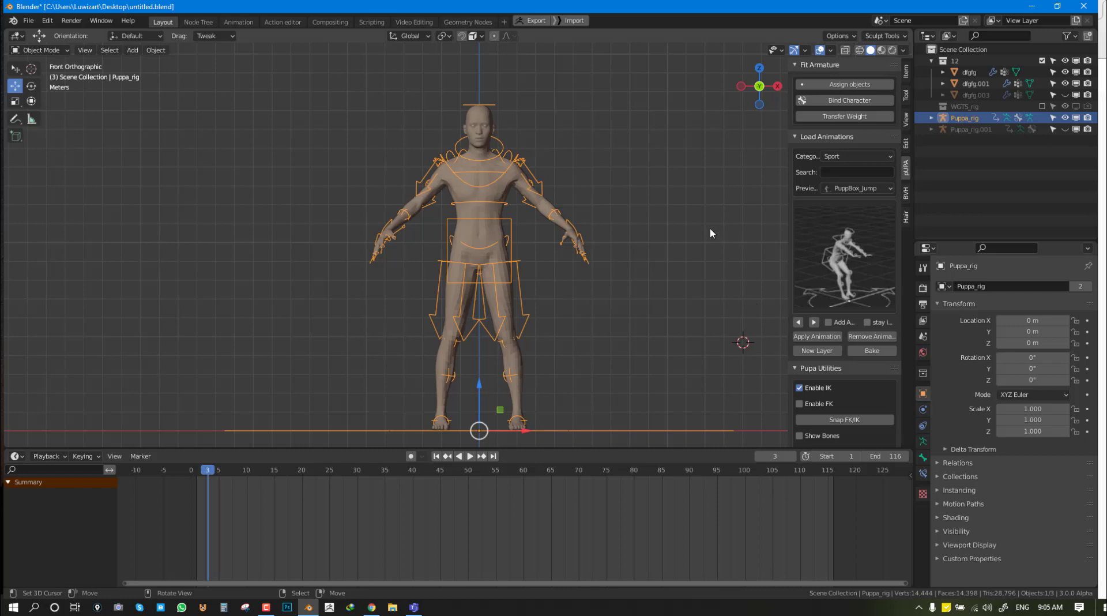
mouse_move(702, 240)
middle_mouse_down()
mouse_move(664, 264)
mouse_move(634, 245)
middle_mouse_up()
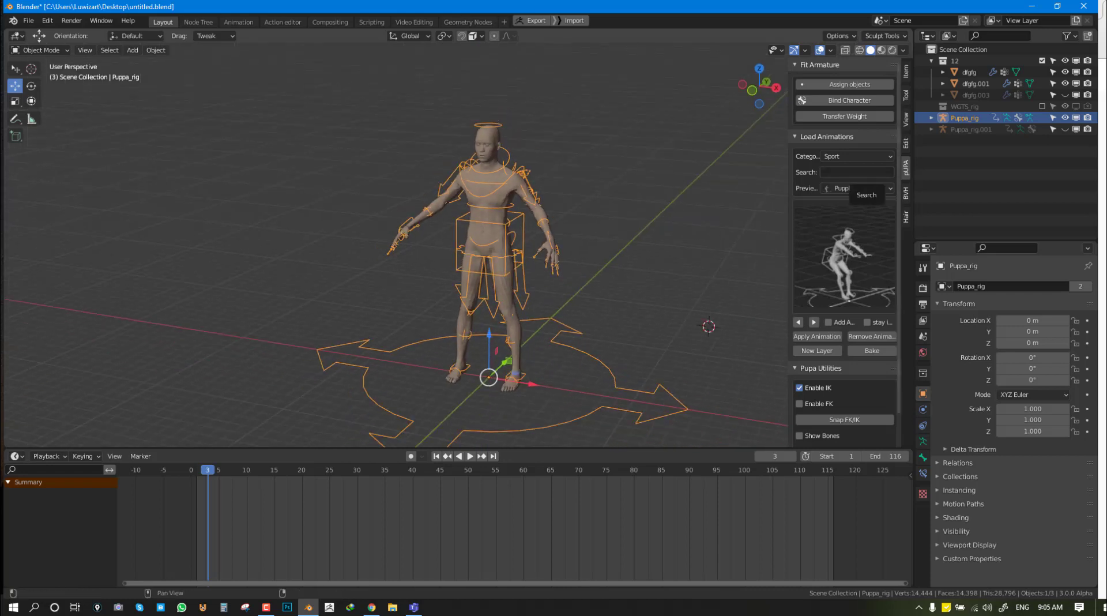
mouse_move(593, 208)
middle_mouse_down()
mouse_move(731, 226)
mouse_move(704, 237)
middle_mouse_up()
- Open the BVH retargeting sidebar tab and view the rig in front orthographic view
left_click(906, 192)
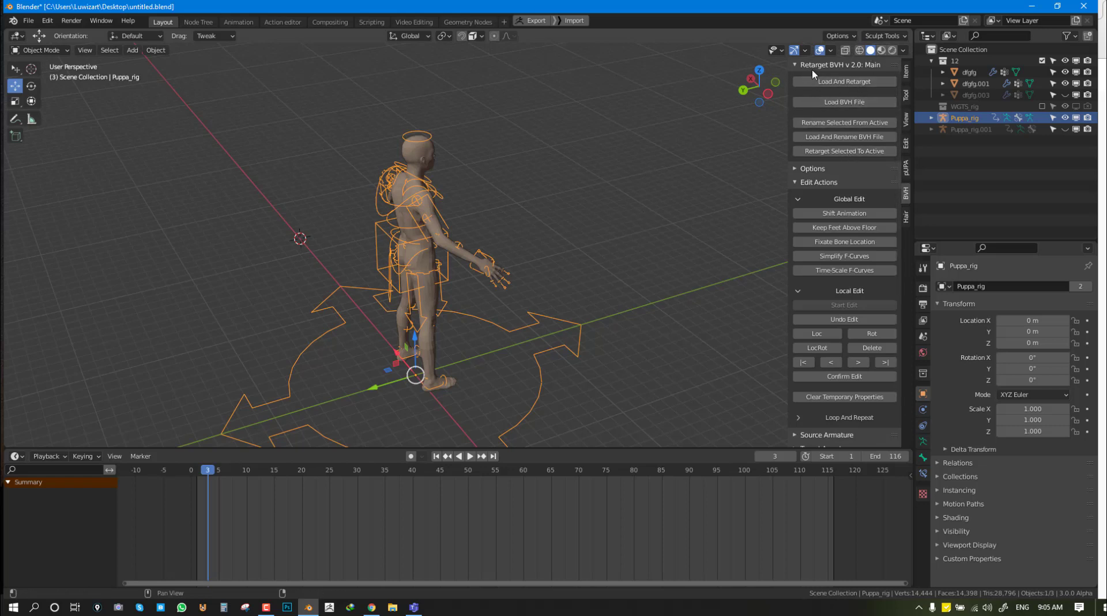
middle_click_drag(532, 209, 389, 222)
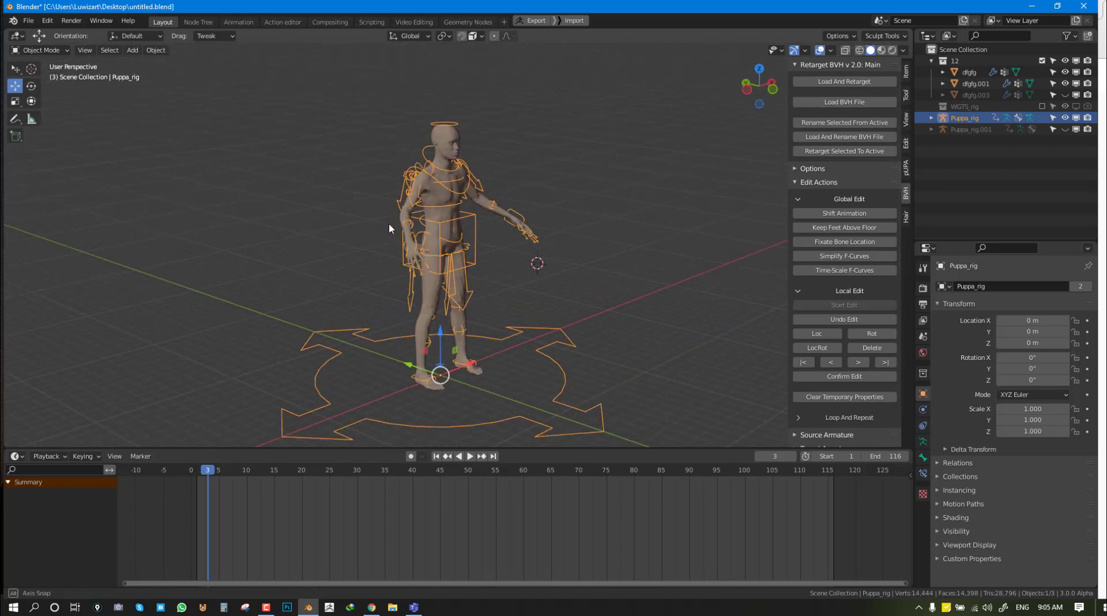
scroll(388, 223, "up", 4)
scroll(826, 179, "down", 2)
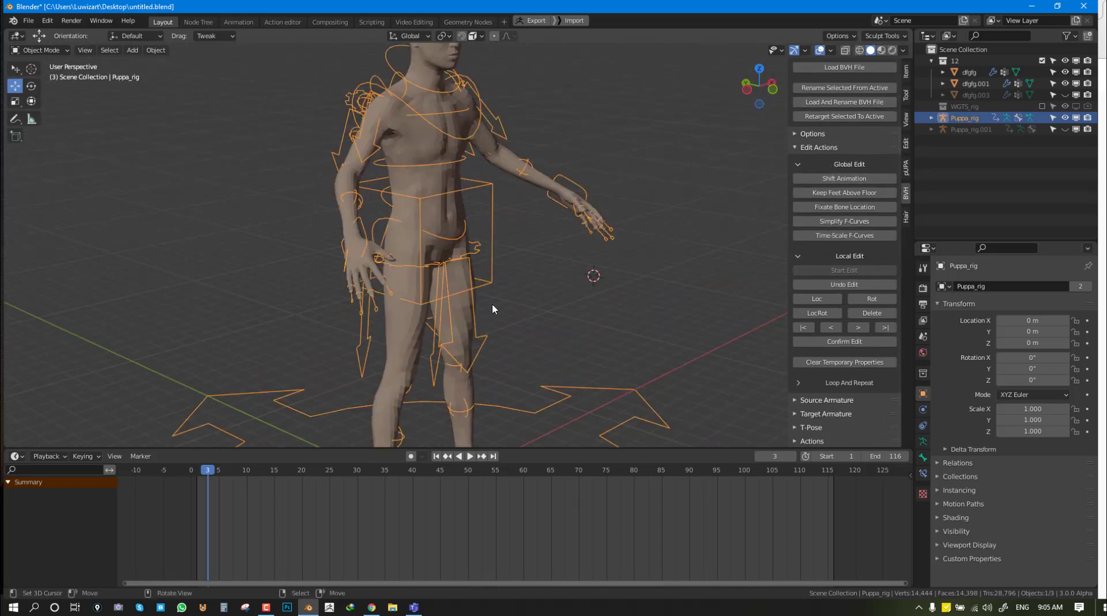
scroll(492, 303, "down", 3)
middle_click_drag(501, 296, 546, 262)
key("KP_1")
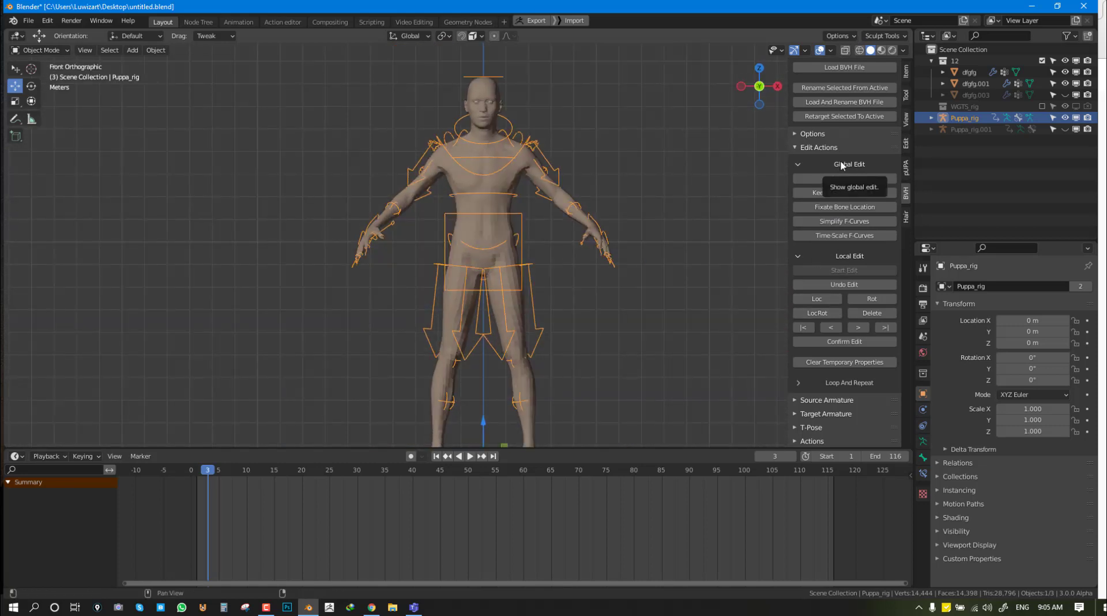
- Switch back to the pUPA tab and apply the PuppBox_Jump animation to the rig
left_click(907, 171)
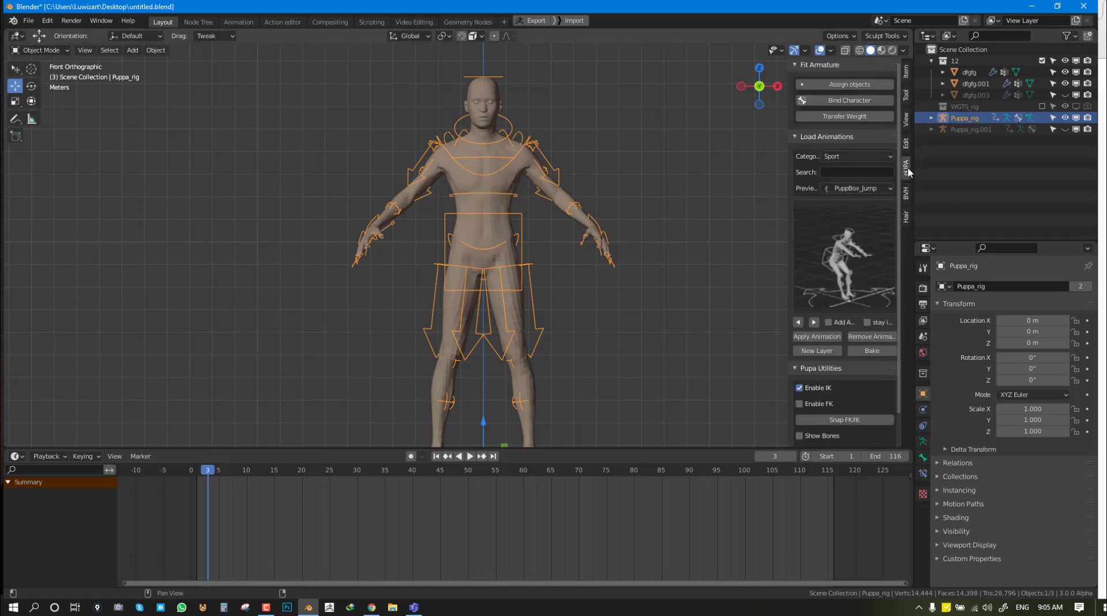
mouse_move(486, 265)
middle_mouse_down()
mouse_move(397, 267)
mouse_move(811, 370)
middle_mouse_up()
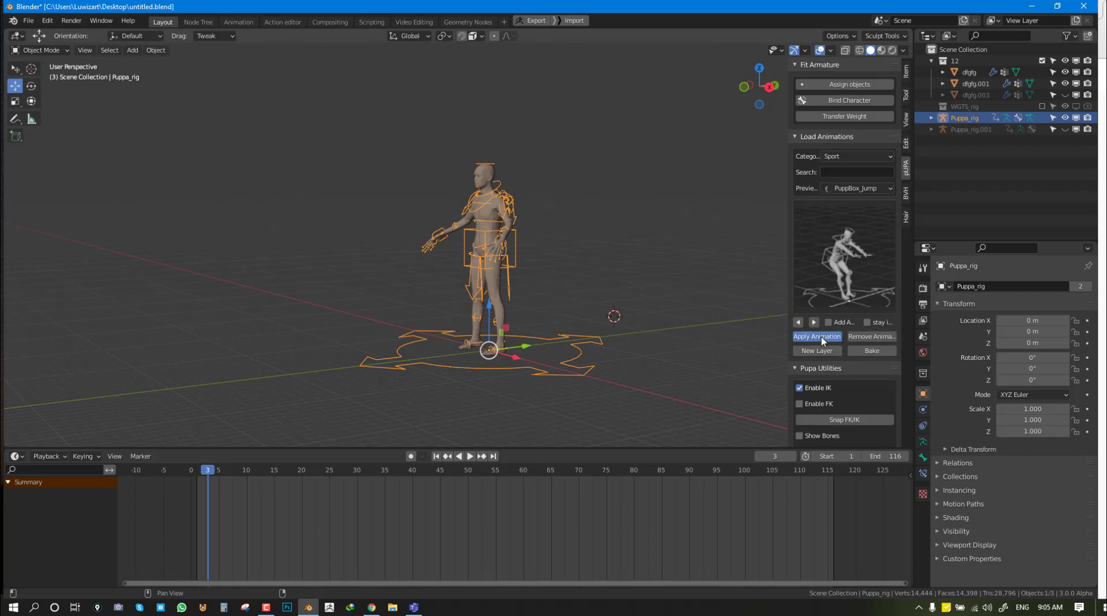
left_click(821, 337)
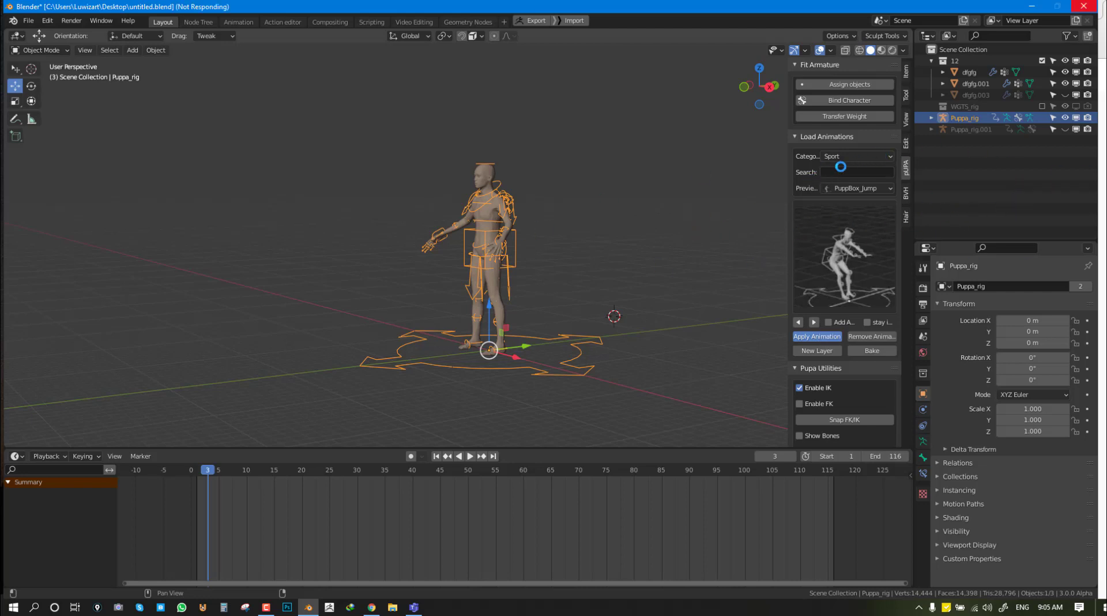
- Dismiss the retargeting-finished message and zoom in on the character
left_click(821, 371)
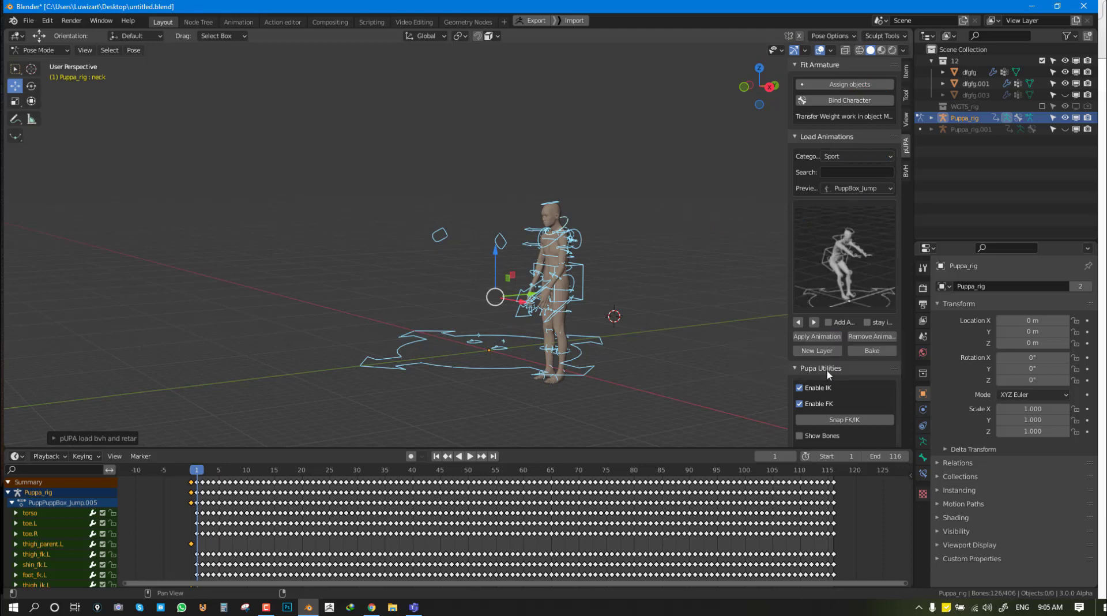
scroll(527, 278, "up", 1)
scroll(527, 278, "up", 2)
scroll(527, 278, "up", 1)
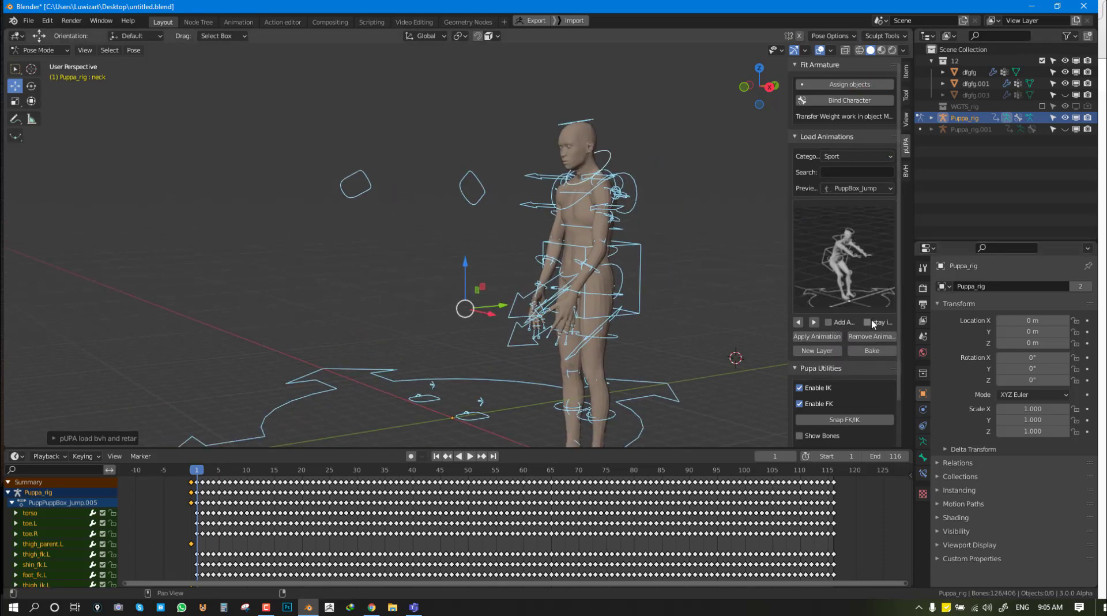
middle_click_drag(634, 271, 575, 267)
- Play the jump animation and watch it from the right-side orthographic view
key("space")
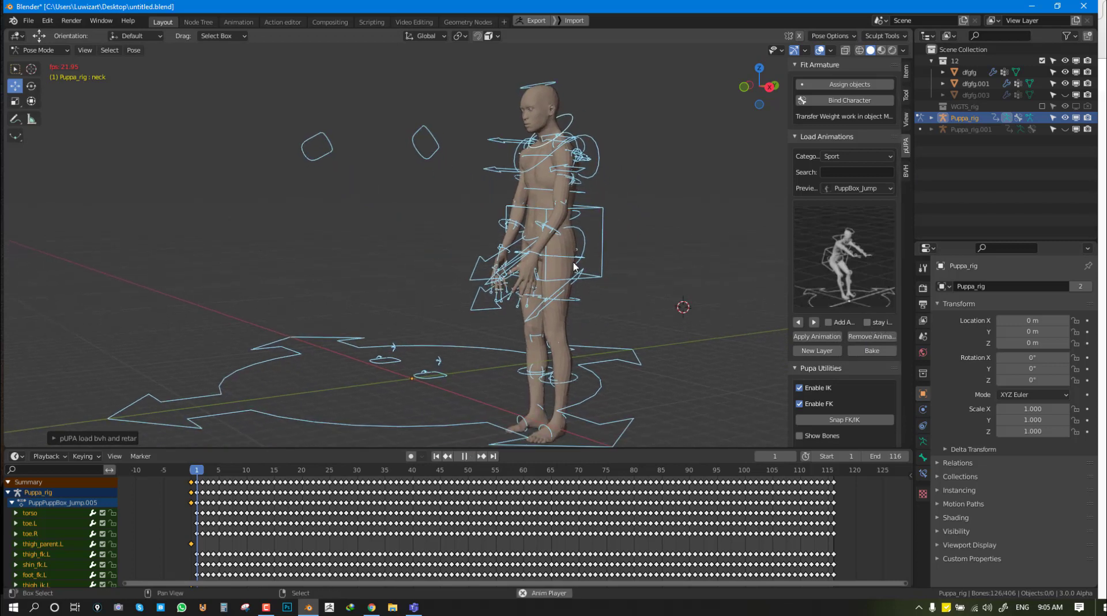
left_click(575, 266)
key("KP_3")
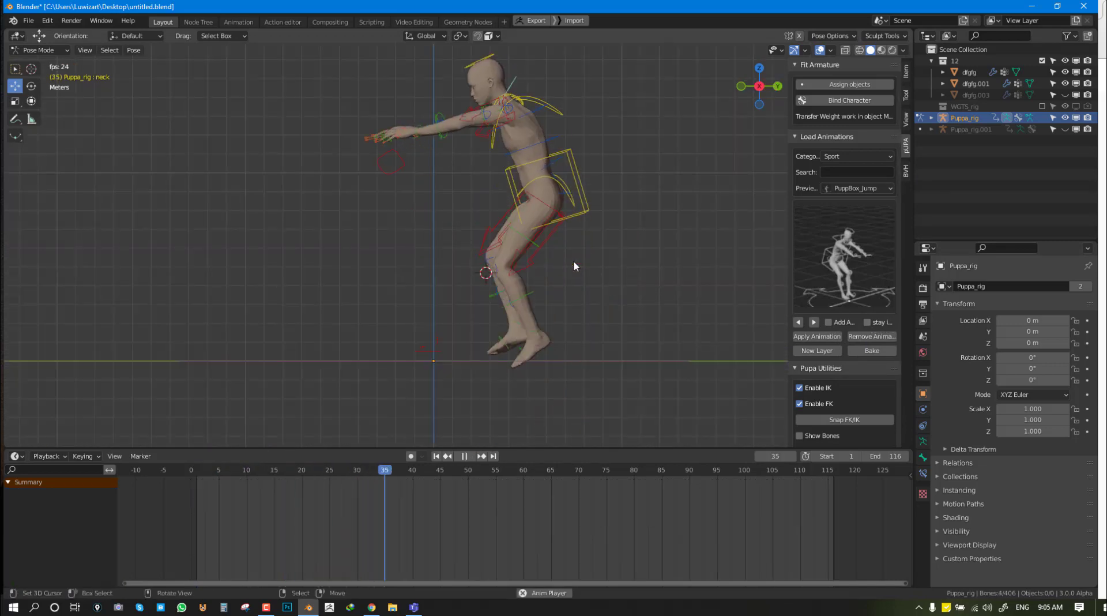
scroll(573, 261, "down", 2)
scroll(507, 309, "down", 3)
middle_click_drag(507, 308, 603, 317)
key("KP_3")
scroll(595, 314, "up", 3)
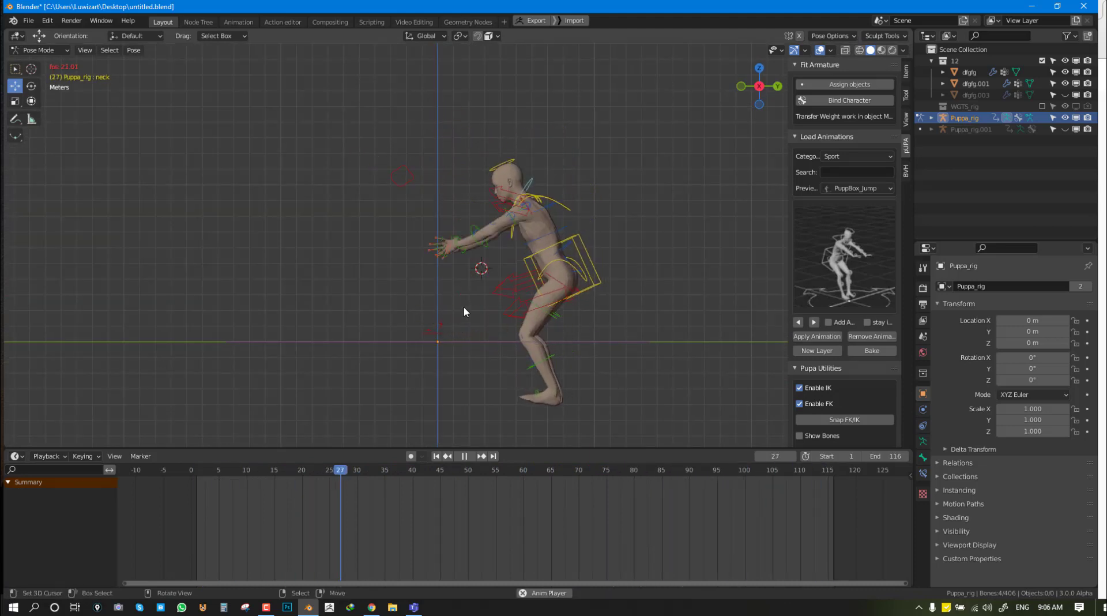
middle_click_drag(468, 309, 626, 307)
scroll(628, 310, "down", 3)
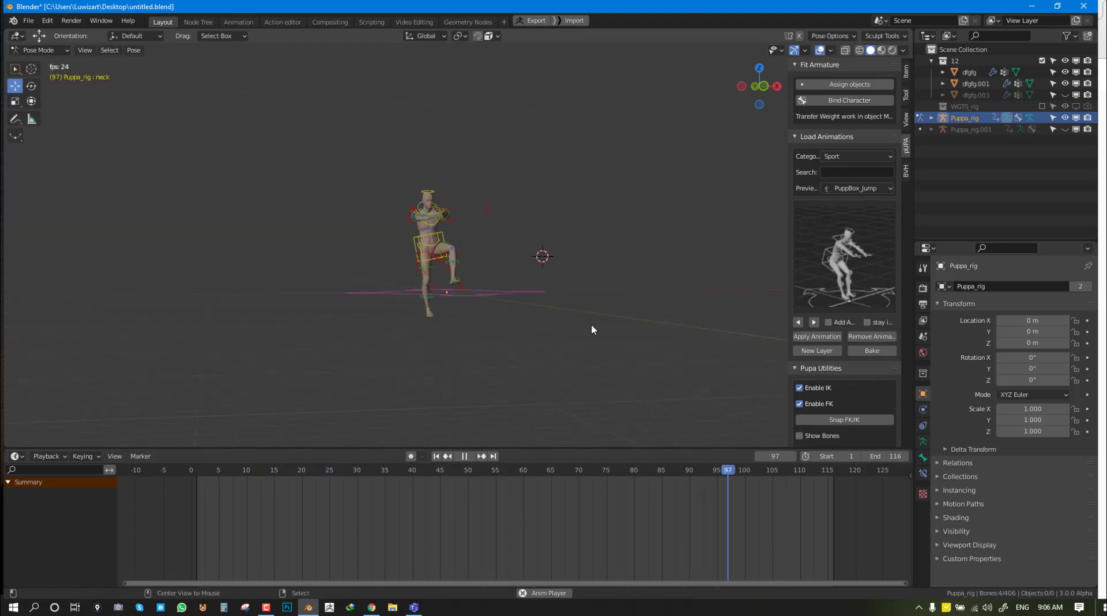
key("KP_3")
scroll(594, 332, "up", 5)
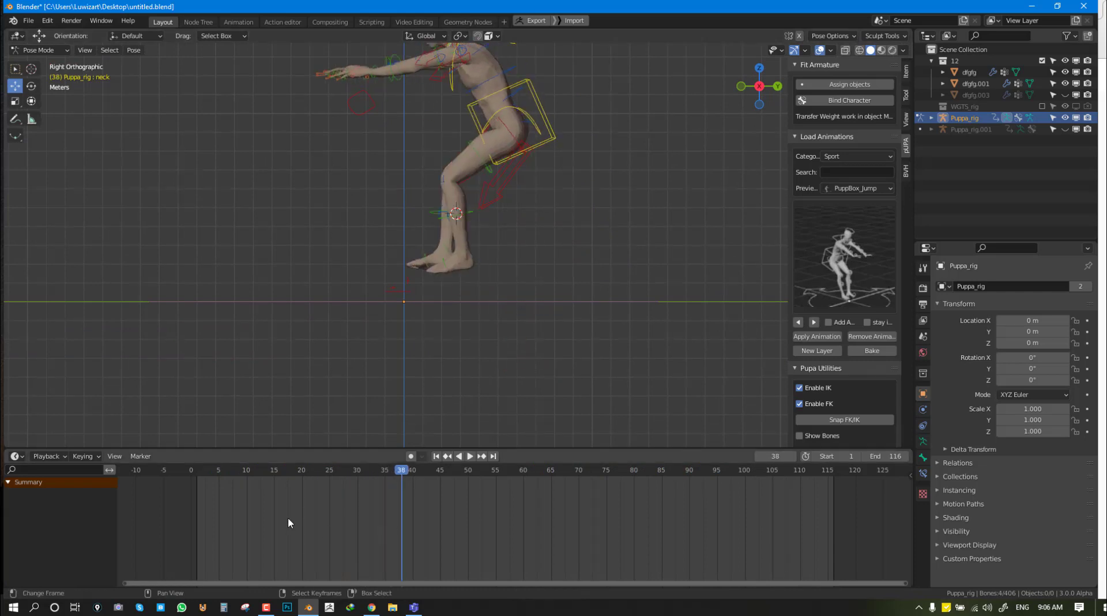
- Scrub the jump to frames 19 and 11, then replay and jump to a later frame
left_click_drag(289, 517, 319, 514)
key("space")
scroll(524, 314, "up", 2)
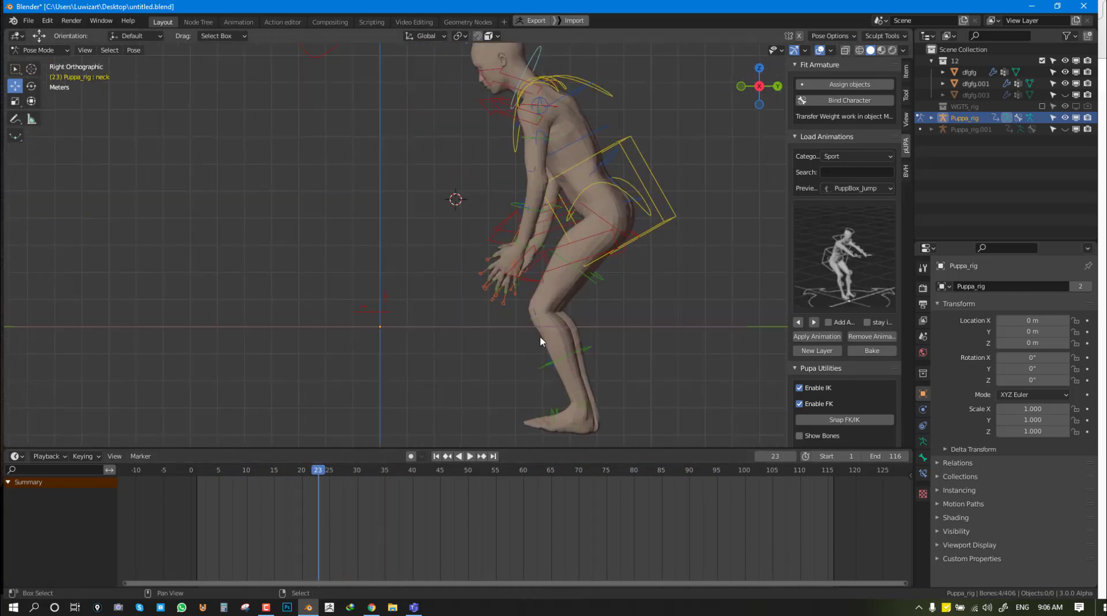
scroll(538, 333, "up", 3)
scroll(465, 229, "down", 2)
mouse_move(295, 514)
left_mouse_down()
mouse_move(240, 512)
mouse_move(400, 509)
left_mouse_up()
middle_click_drag(436, 257, 463, 376, "shift")
key("space")
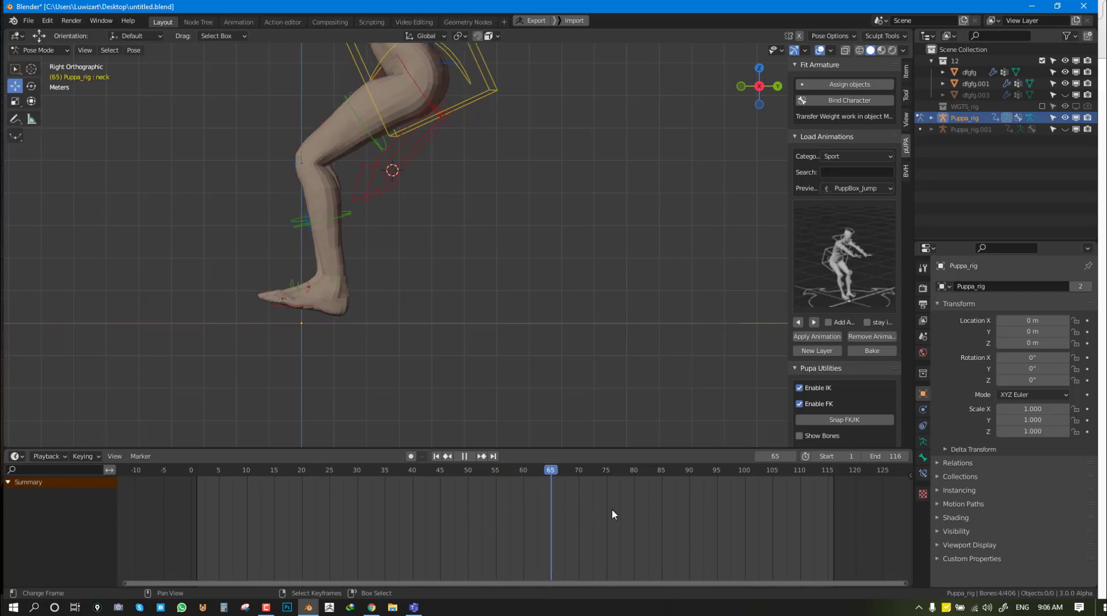
left_click(650, 511)
- Return to frame 1, select the torso control, and inspect the pose from front and side
key("shift+Left")
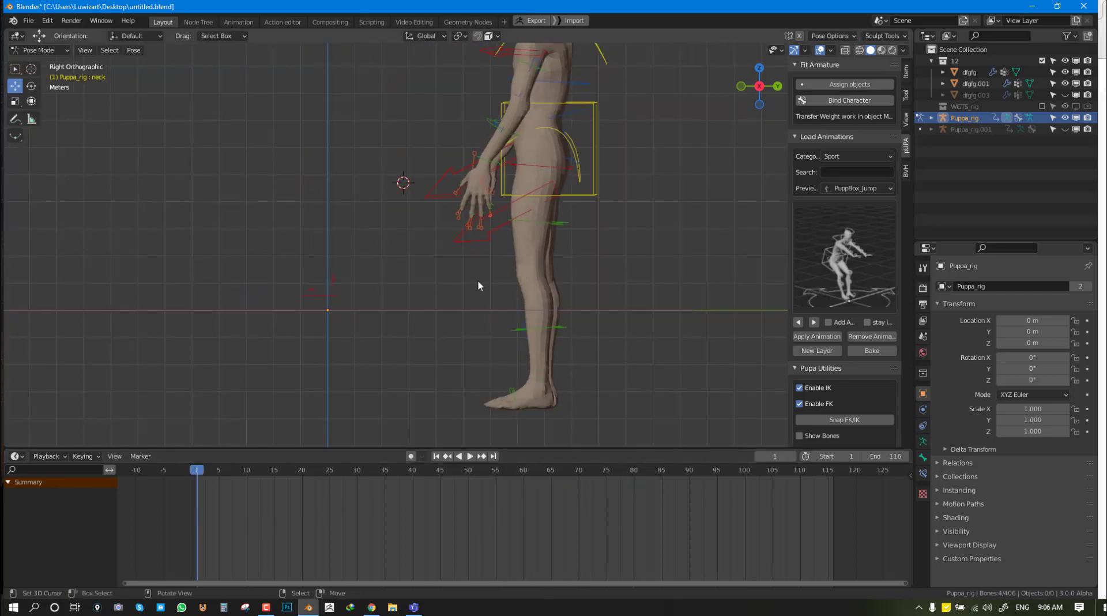
left_click(588, 196)
key("KP_1")
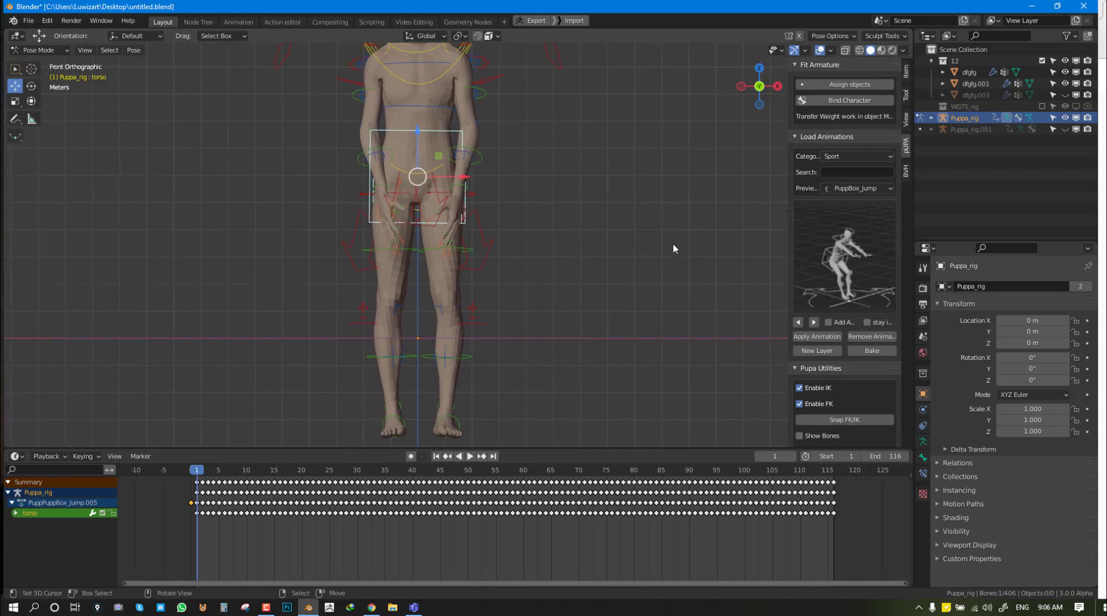
middle_click_drag(665, 245, 471, 264)
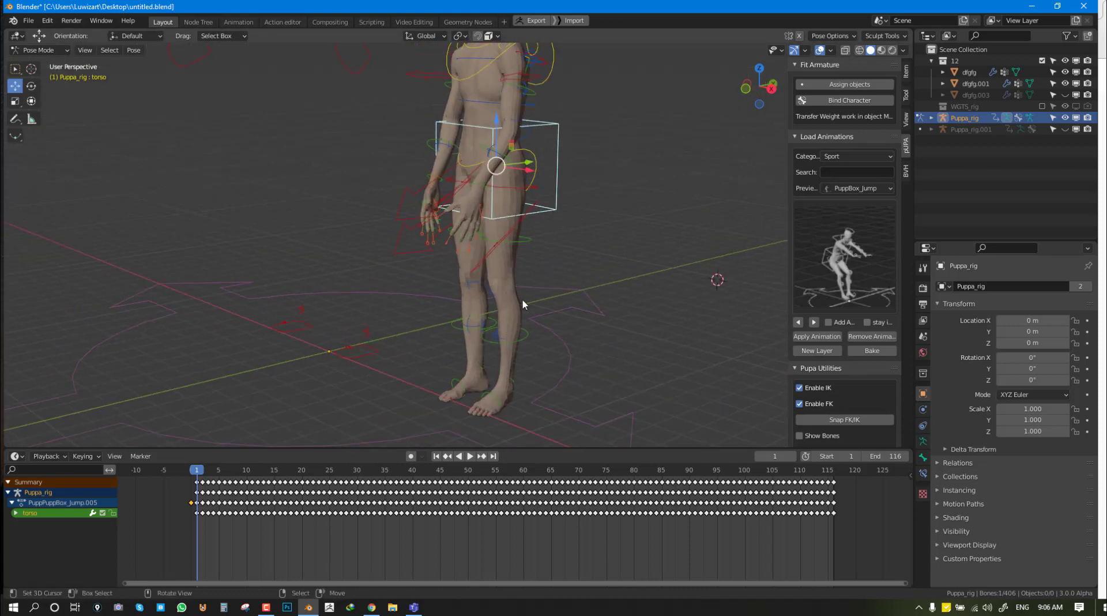
key("KP_3")
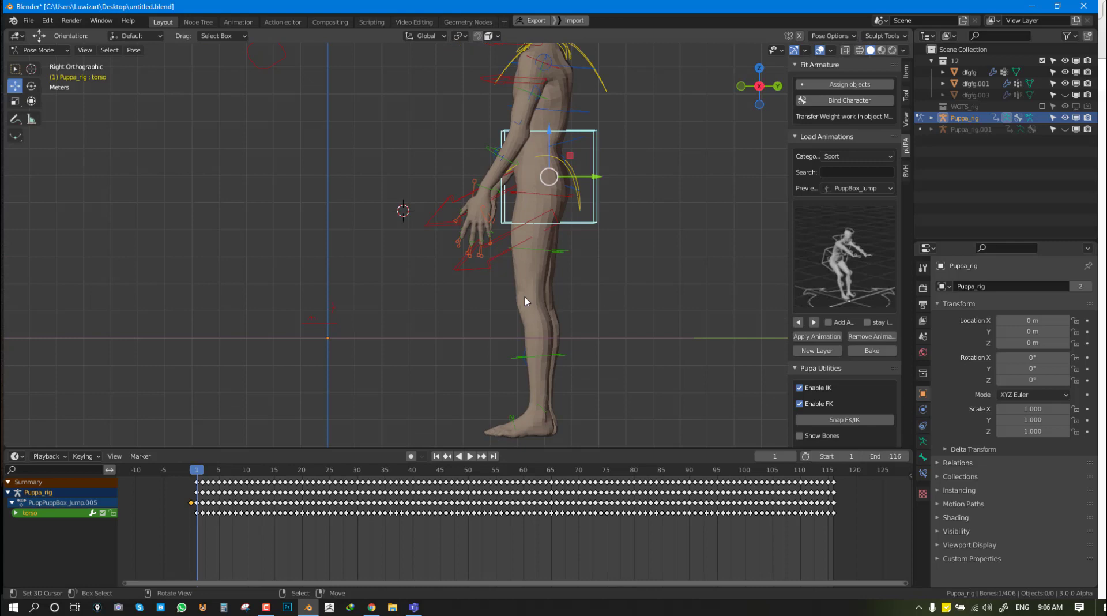
middle_click_drag(566, 282, 531, 292)
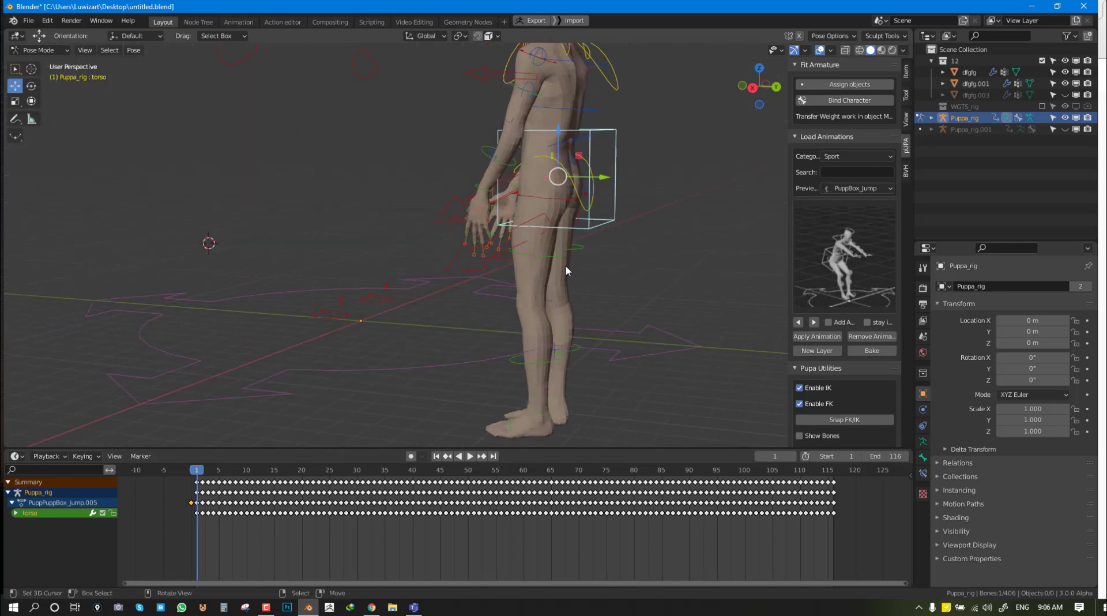
key("KP_3")
mouse_move(604, 222)
middle_mouse_down("shift")
mouse_move(552, 260)
mouse_move(413, 207)
middle_mouse_up("shift")
mouse_move(631, 297)
middle_mouse_down()
mouse_move(569, 314)
mouse_move(701, 314)
middle_mouse_up()
- Test moving the foot_ik.L control with G and show the Item tab's rig properties
left_click_drag(577, 356, 518, 378)
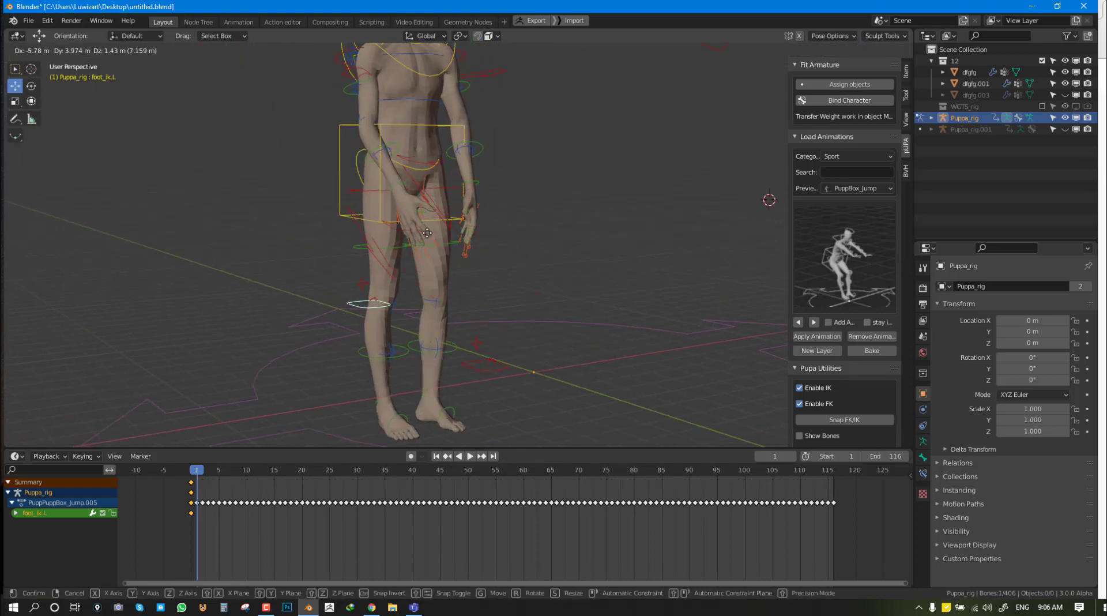
left_click_drag(463, 257, 554, 341)
mouse_move(503, 327)
middle_mouse_down()
mouse_move(478, 254)
mouse_move(357, 266)
mouse_move(340, 286)
middle_mouse_up()
key("g")
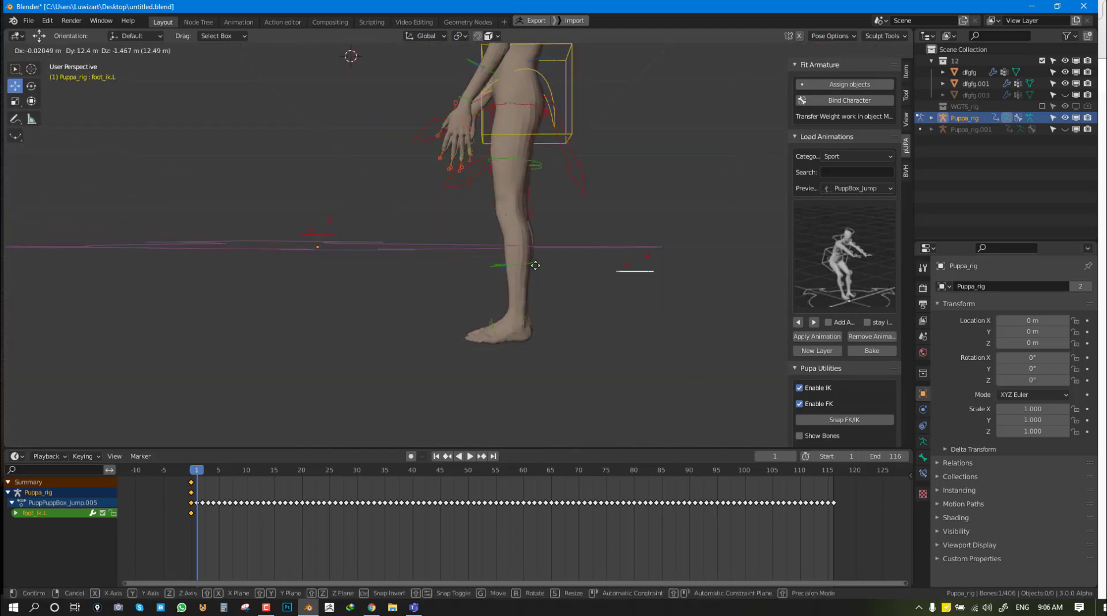
right_click(740, 209)
left_click(906, 72)
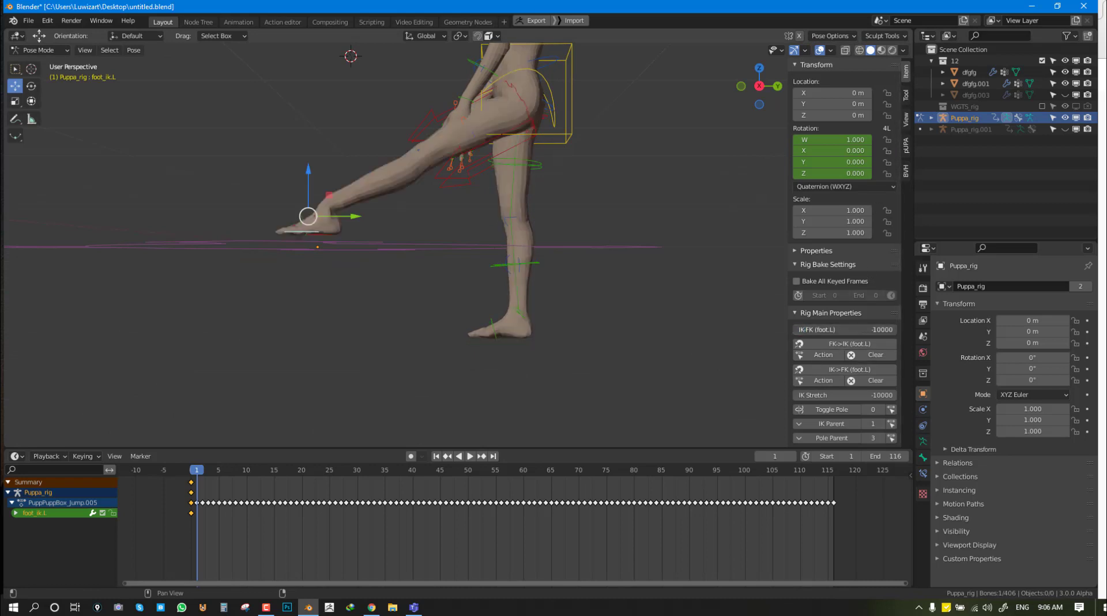
key("g")
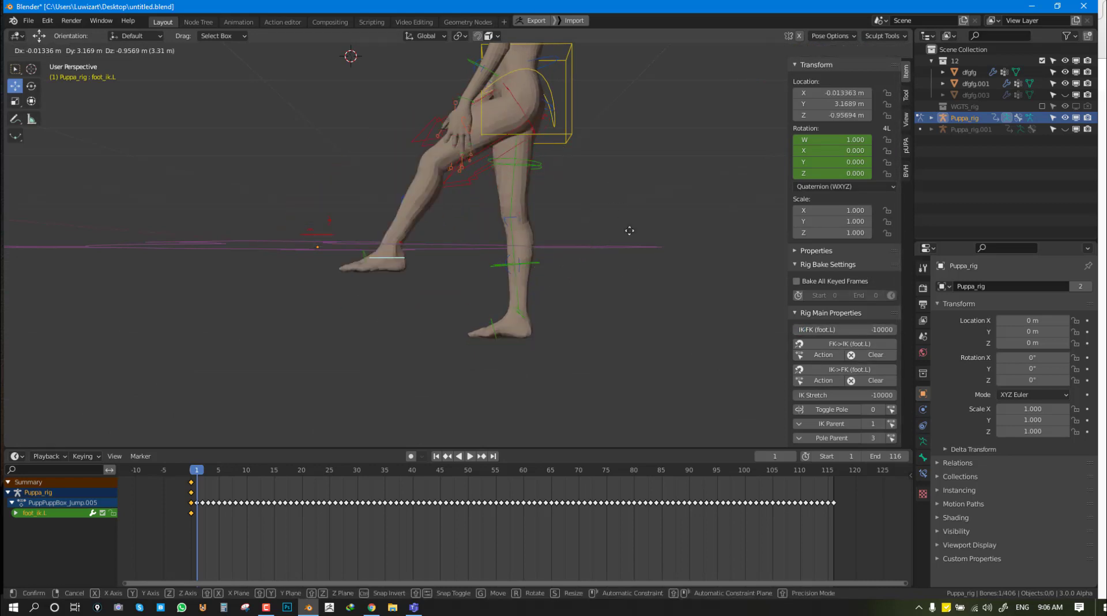
left_click(501, 352)
key("g")
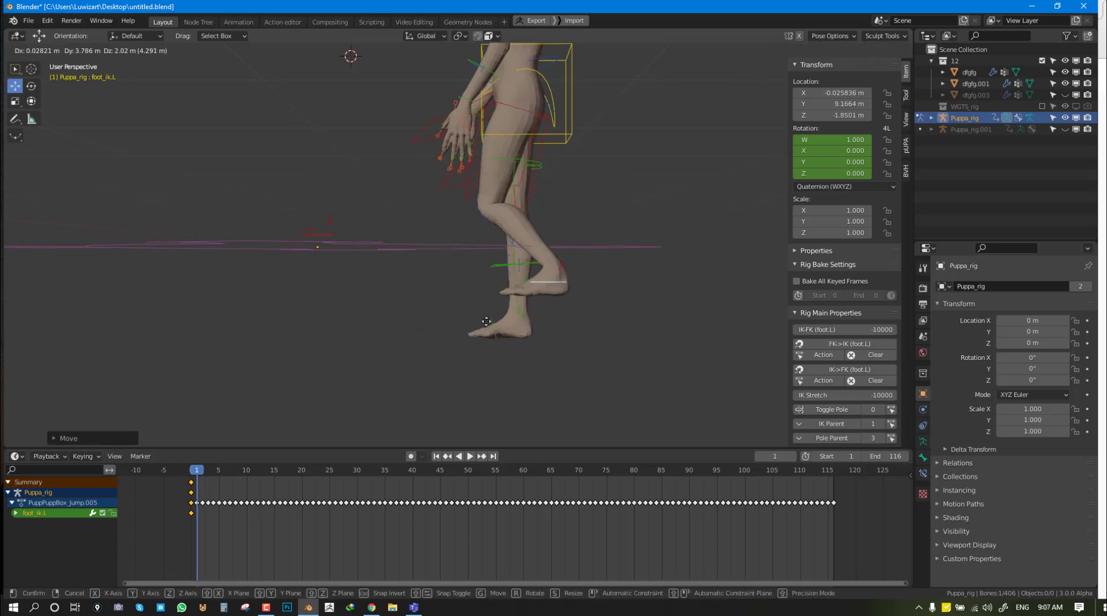
right_click(470, 312)
- Set IK-FK (foot.L) to 0 and check the feet from the side
left_click(844, 330)
type("0")
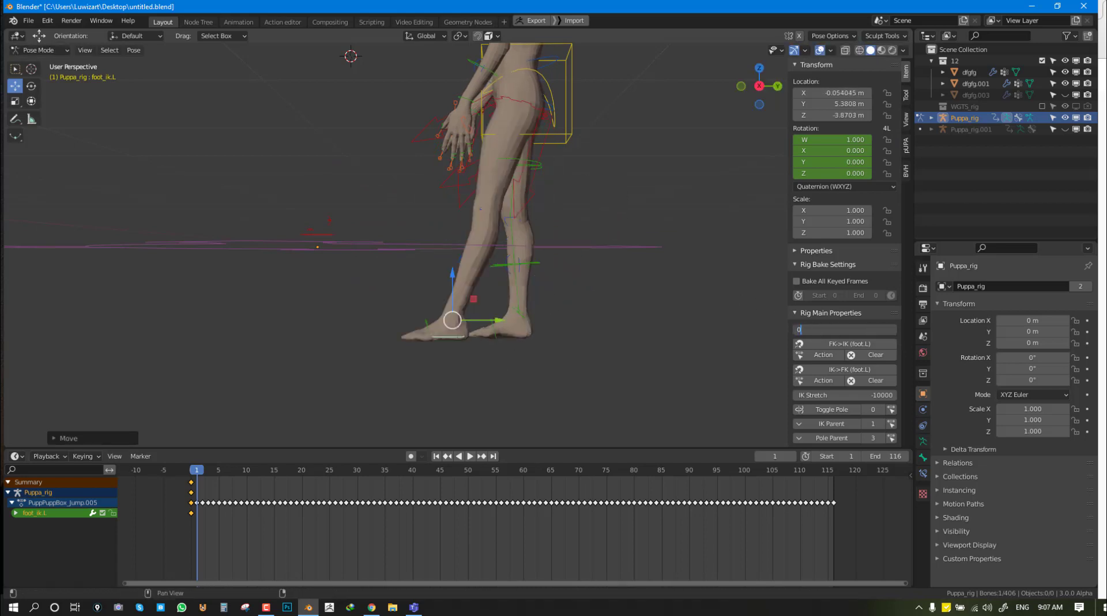
key("Return")
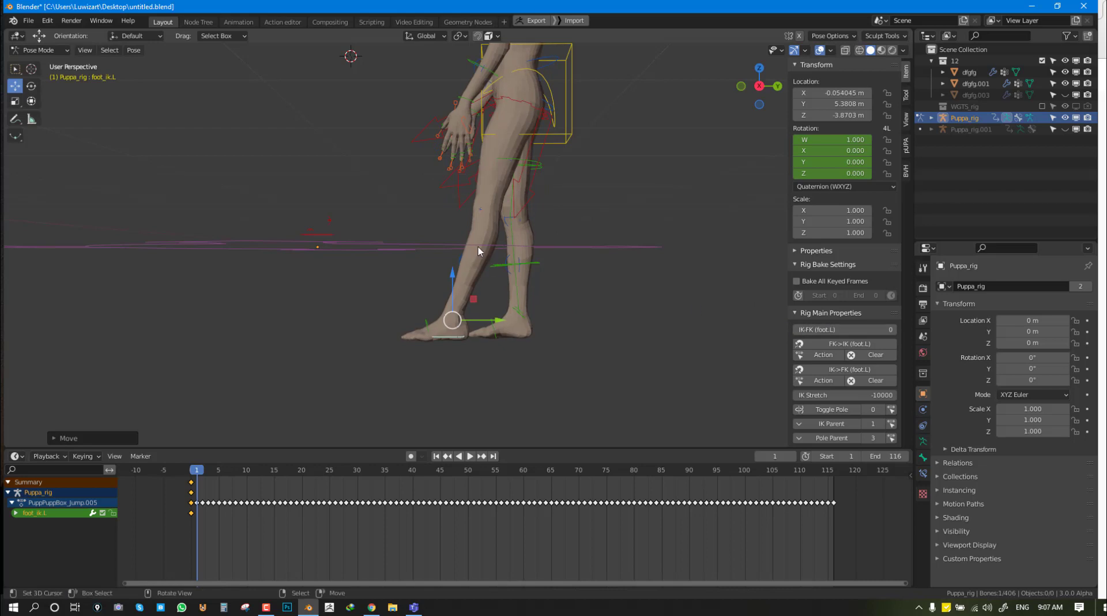
key("KP_3")
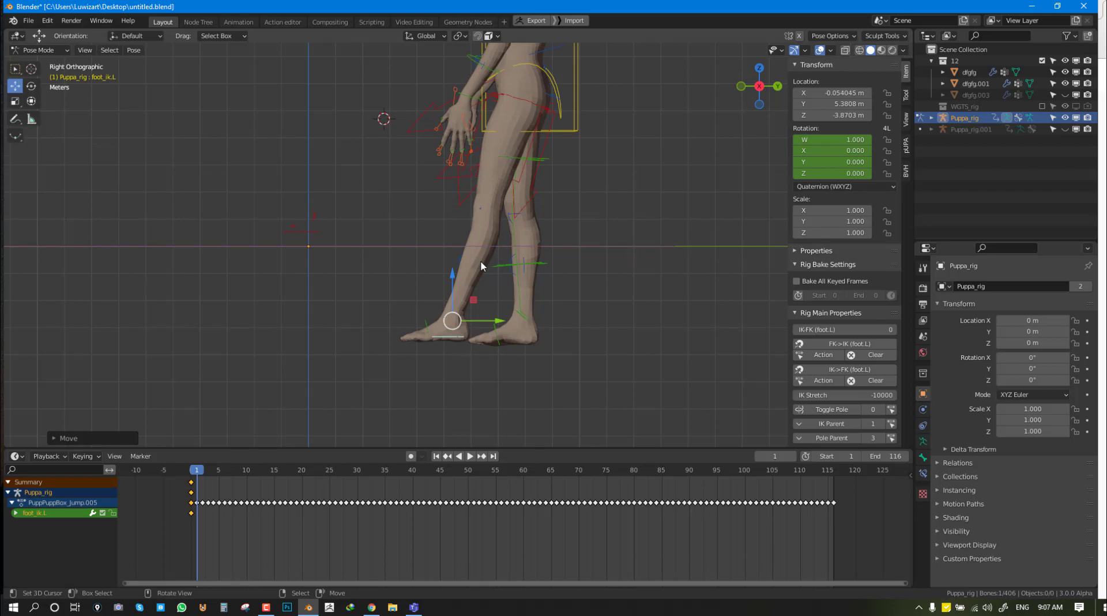
middle_click_drag(483, 266, 470, 271)
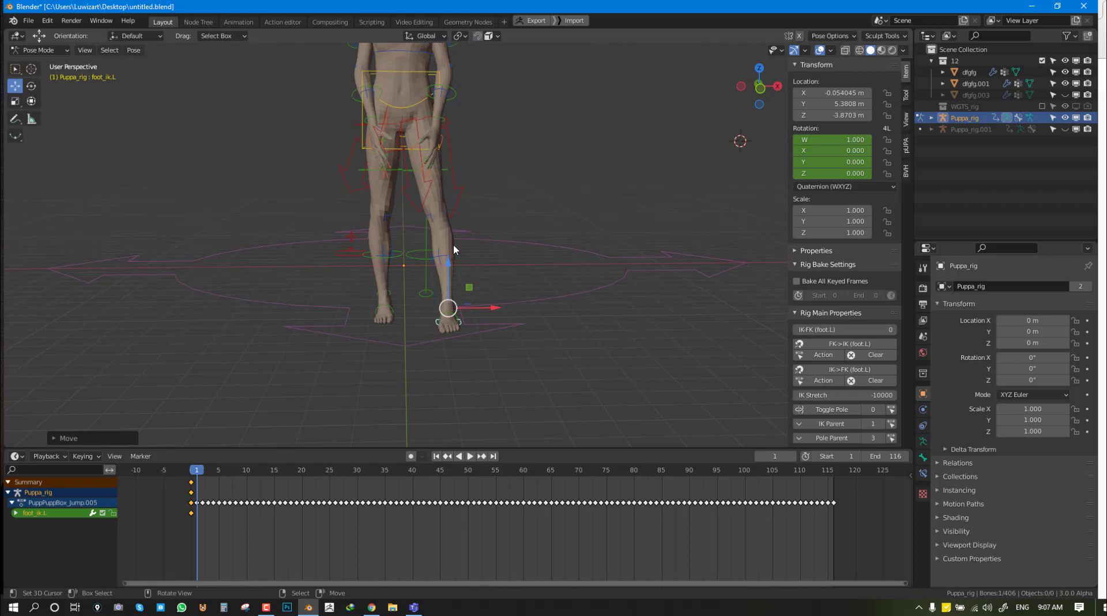
- Stop playback at frame 48 and raise the foot.L IK-FK value toward FK
key("space")
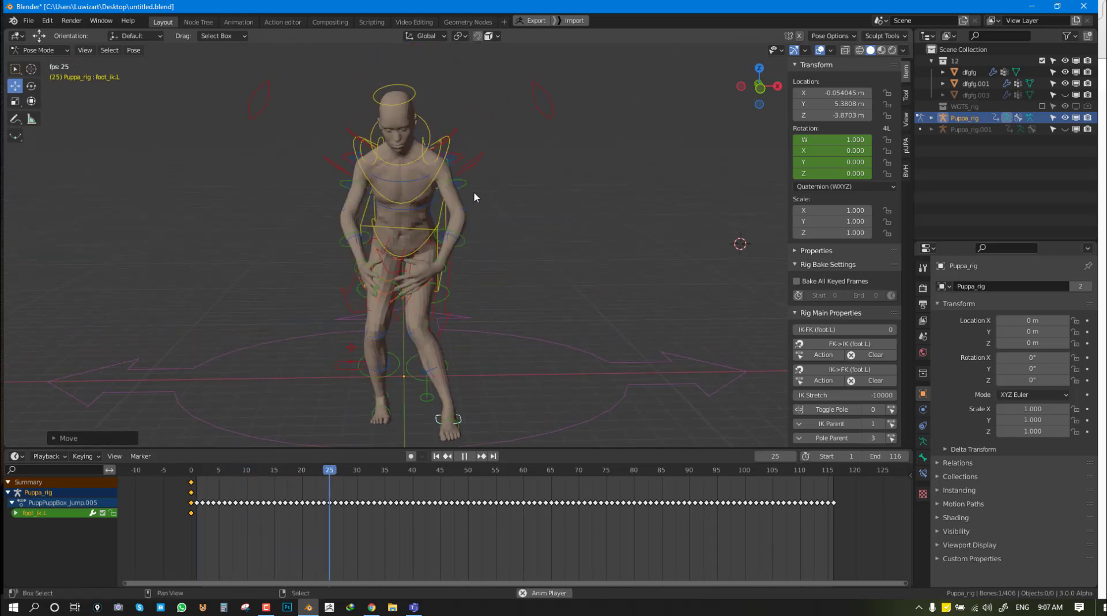
key("space")
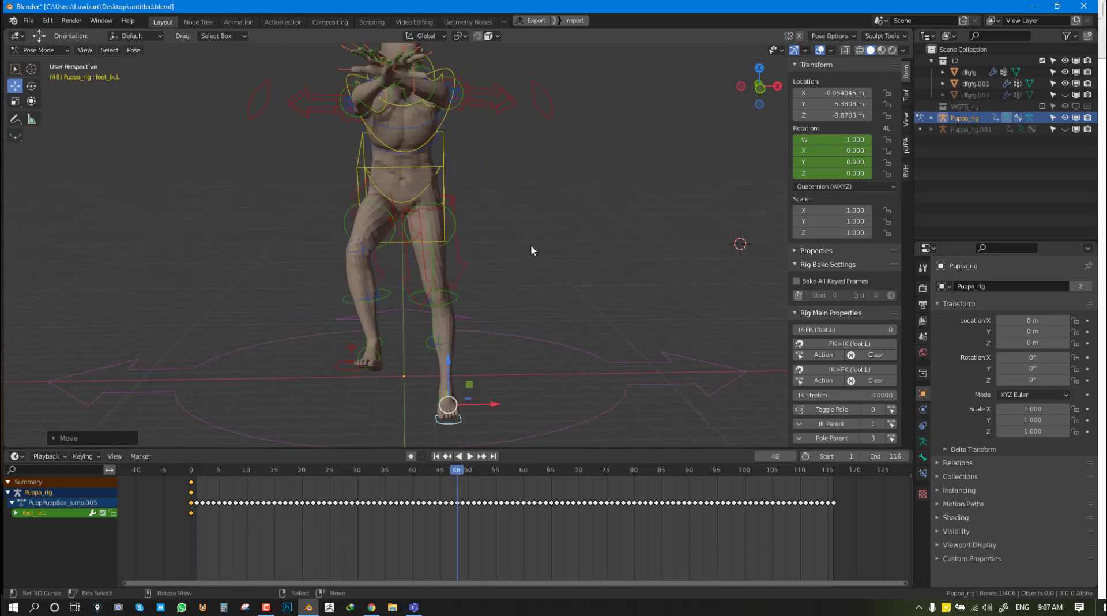
left_click(453, 298)
left_click(456, 414)
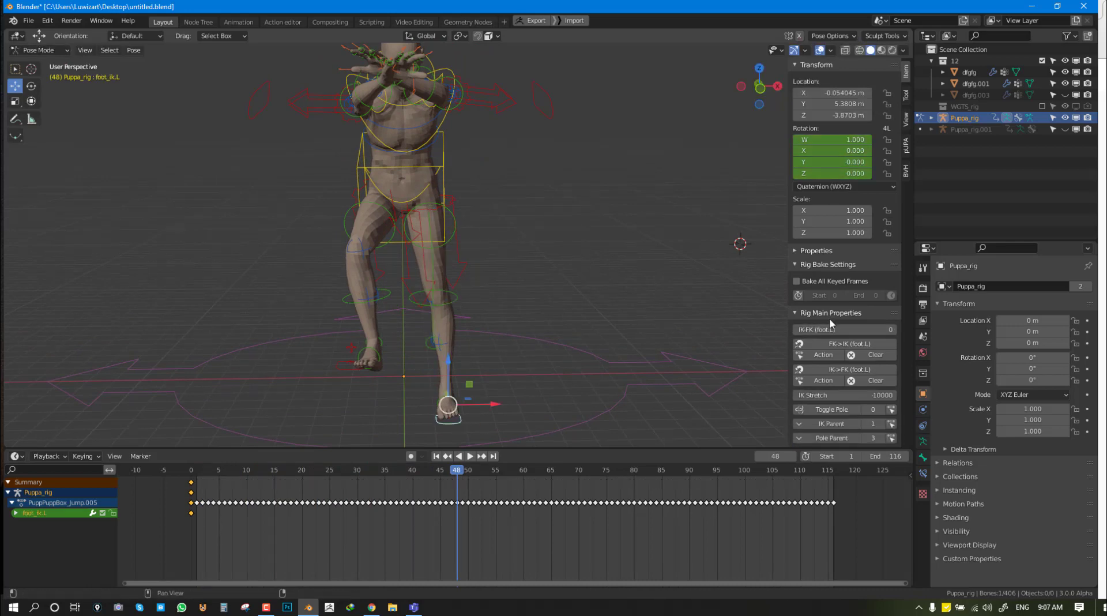
left_click_drag(845, 327, 888, 326)
- Raise the left leg by rotating thigh_fk.L, then clear all bones' rotations
middle_click_drag(379, 315, 397, 258)
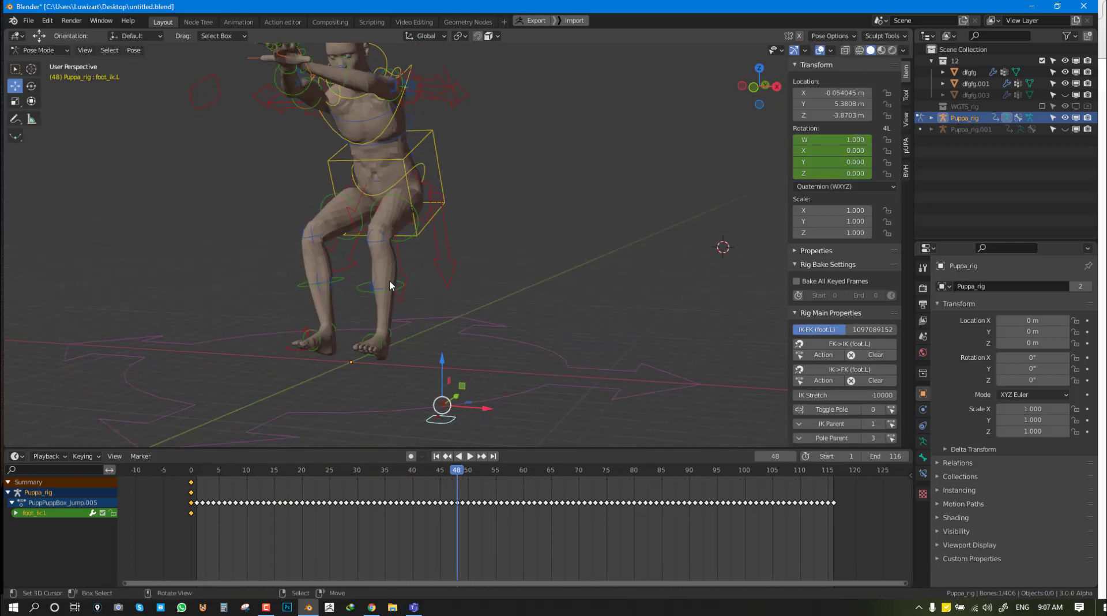
left_click(404, 204)
key("r")
left_click(532, 188)
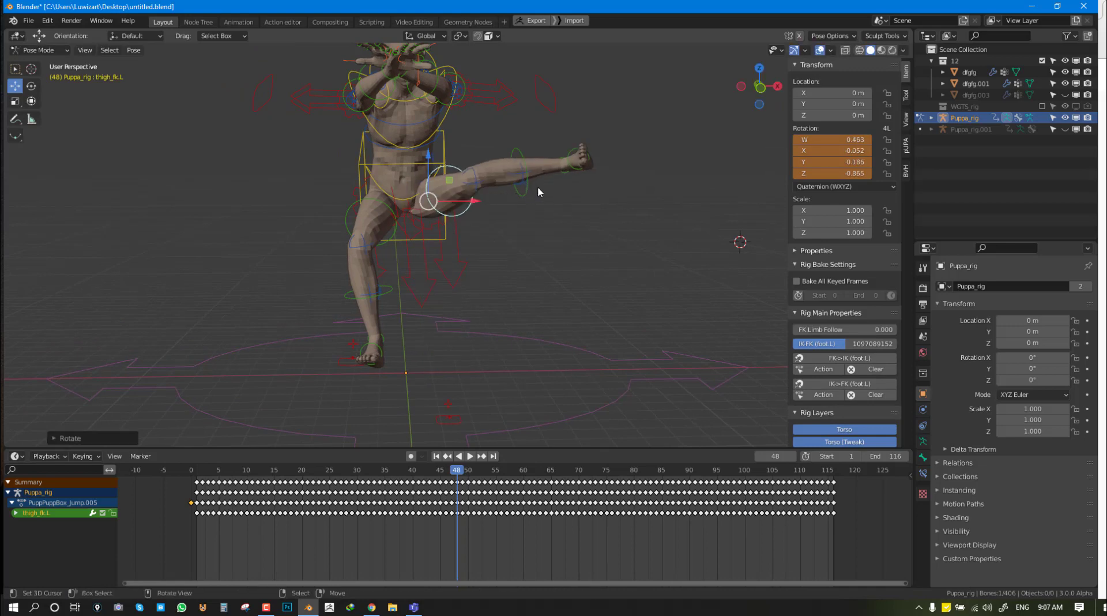
left_click(538, 148)
key("r")
right_click(500, 226)
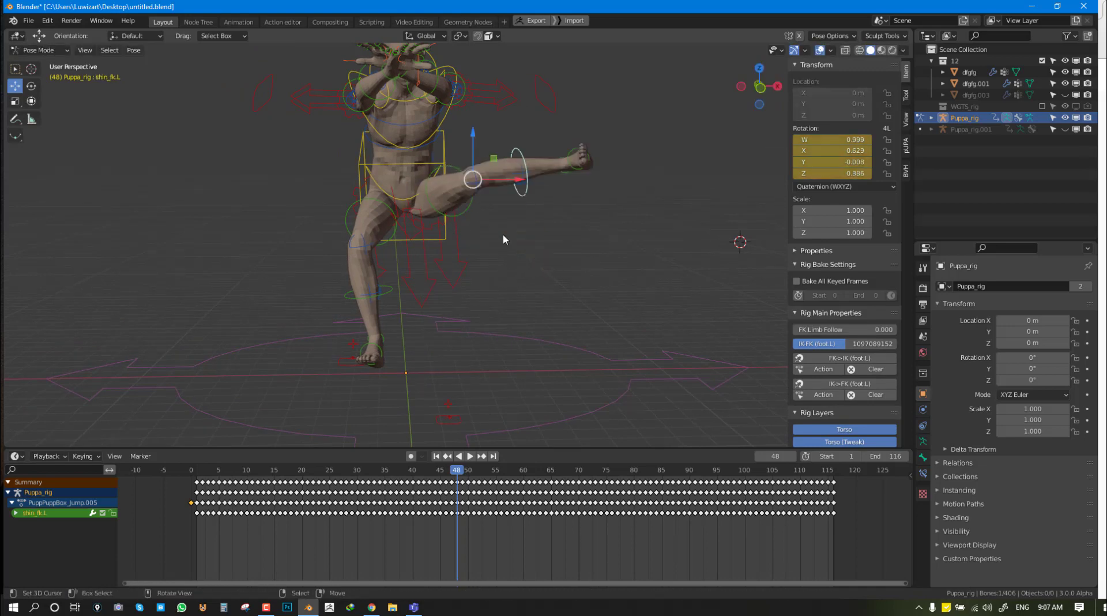
key("alt+r")
key("a")
key("alt+r")
- Replay the jump animation from the side view and stop it
scroll(479, 231, "up", 2)
middle_click_drag(483, 265, 431, 271, "shift")
key("space")
key("KP_3")
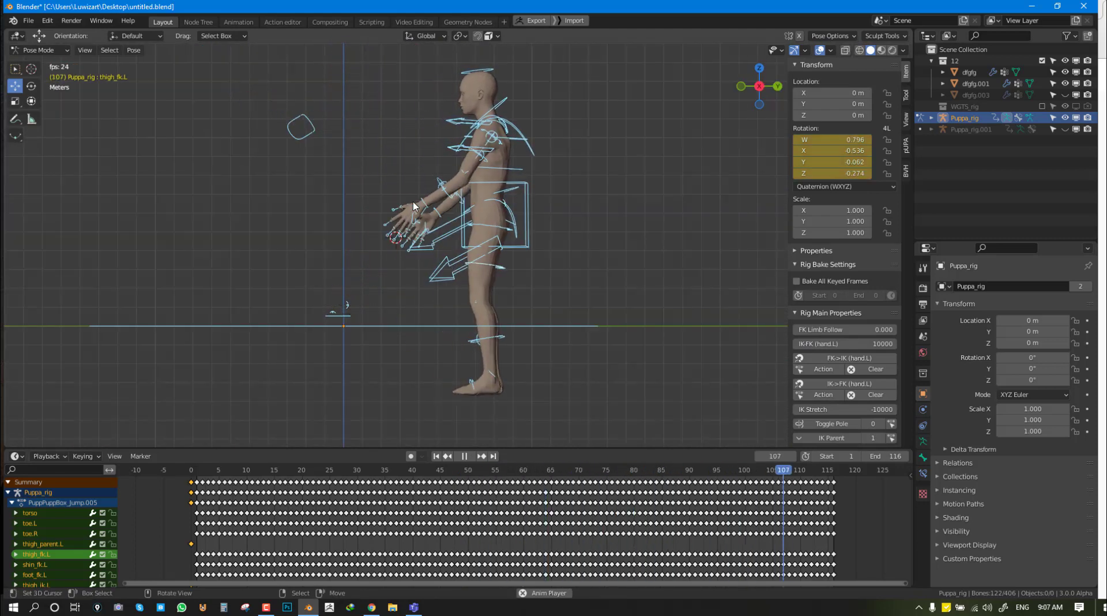
key("space")
mouse_move(432, 209)
middle_mouse_down()
mouse_move(480, 272)
mouse_move(399, 295)
middle_mouse_up()
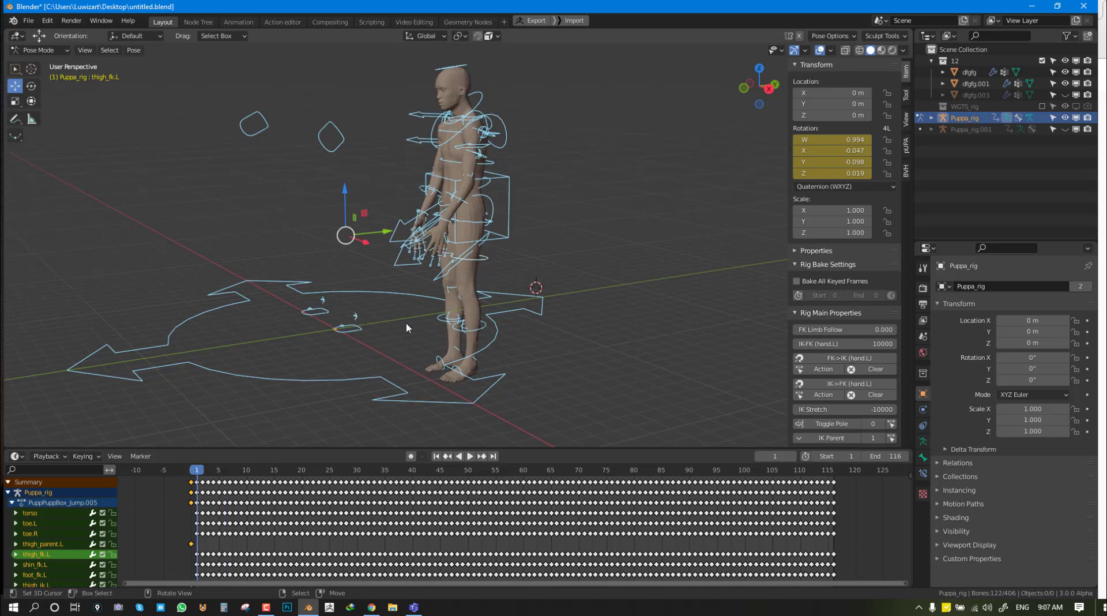
- Select the left foot IK control, shrink the timeline and frame the view on the legs
left_click(350, 330)
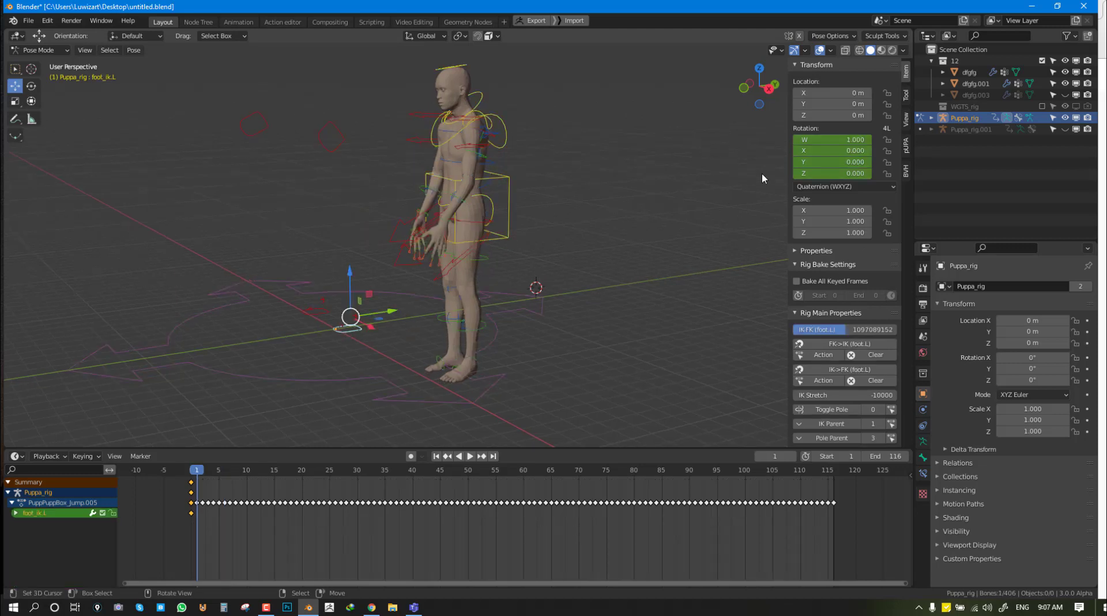
scroll(827, 300, "down", 1)
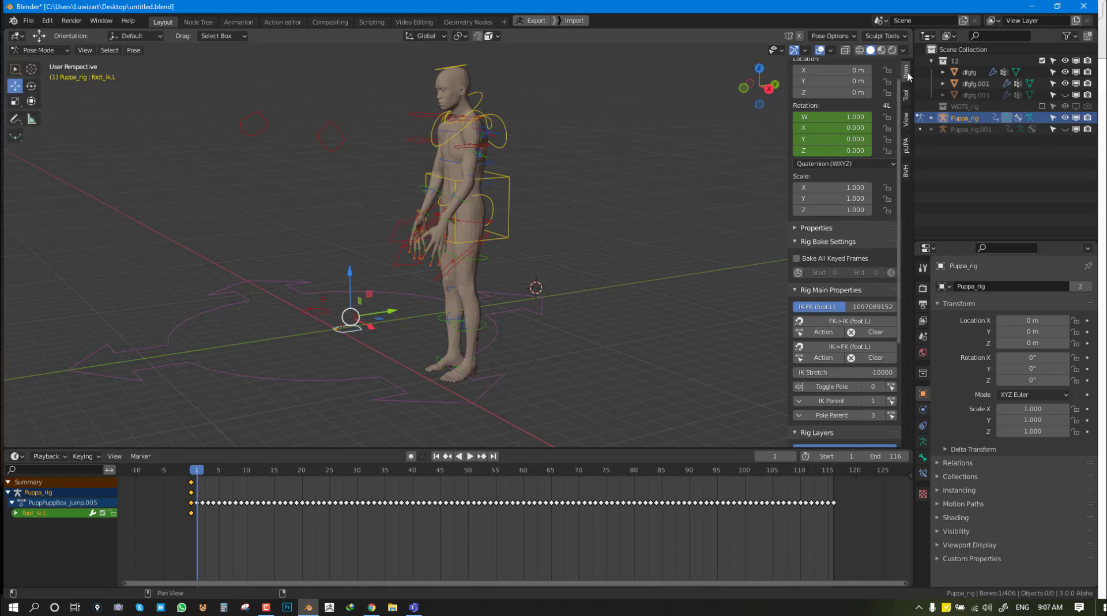
left_click_drag(691, 448, 691, 511)
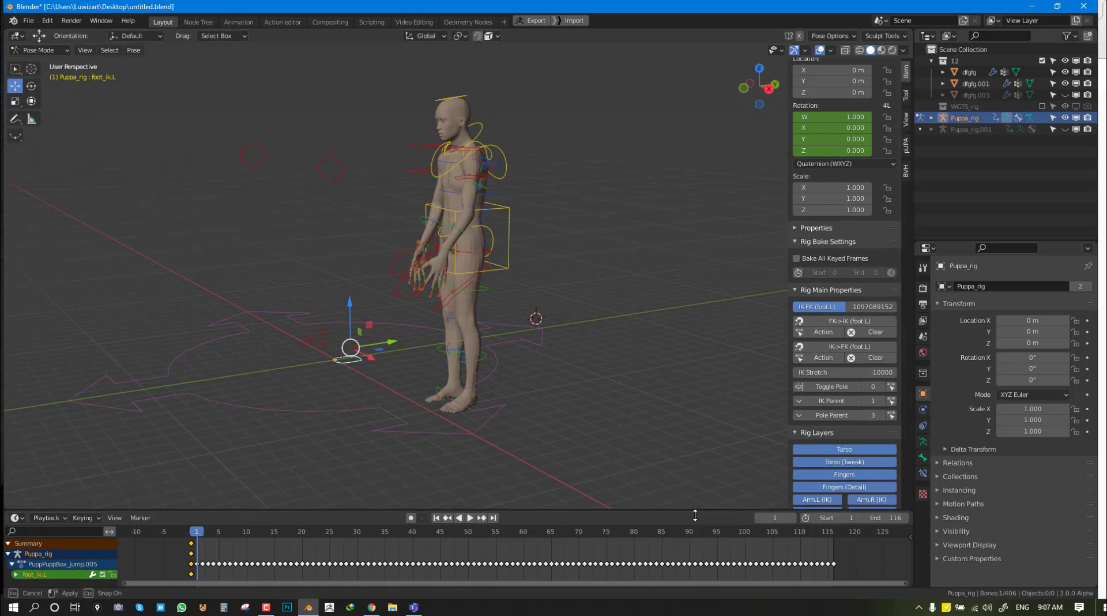
scroll(875, 402, "down", 4)
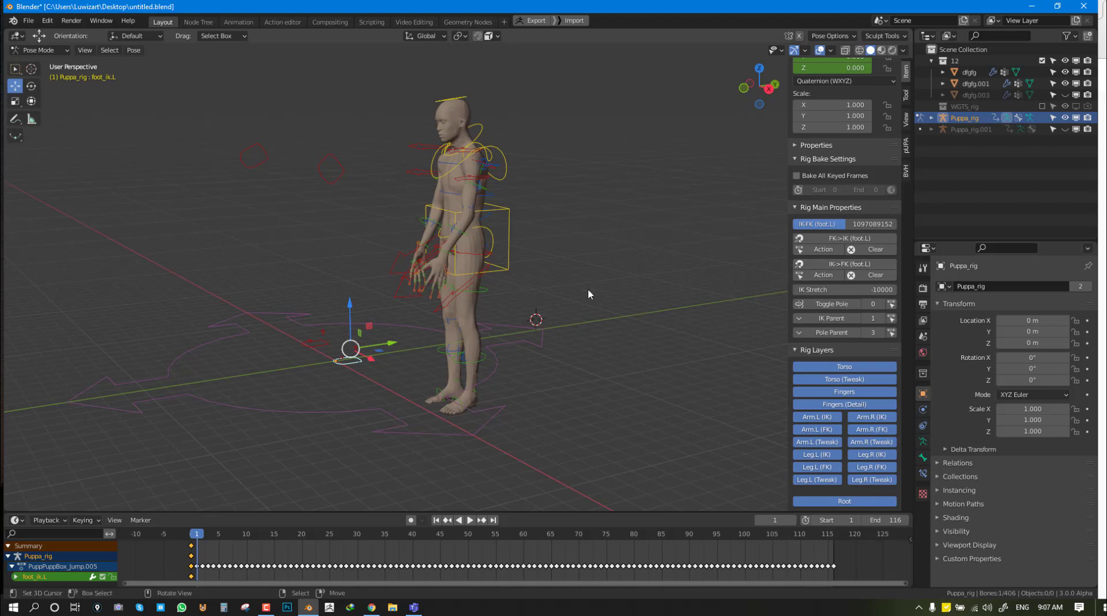
scroll(595, 283, "up", 1)
middle_click_drag(595, 283, 572, 279, "shift")
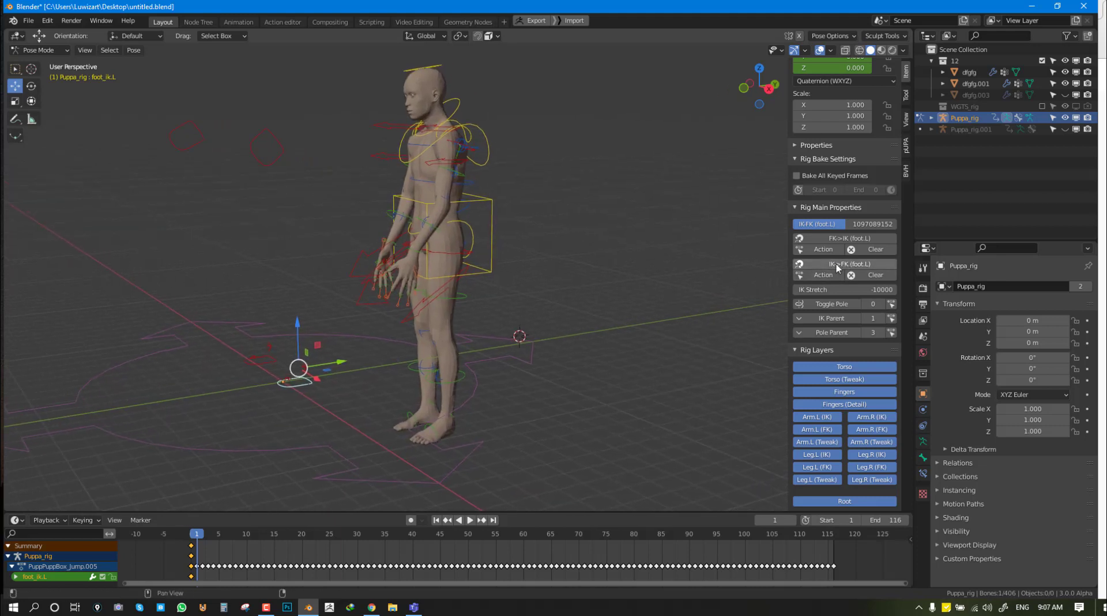
mouse_move(304, 384)
middle_mouse_down()
mouse_move(292, 379)
mouse_move(404, 324)
middle_mouse_up()
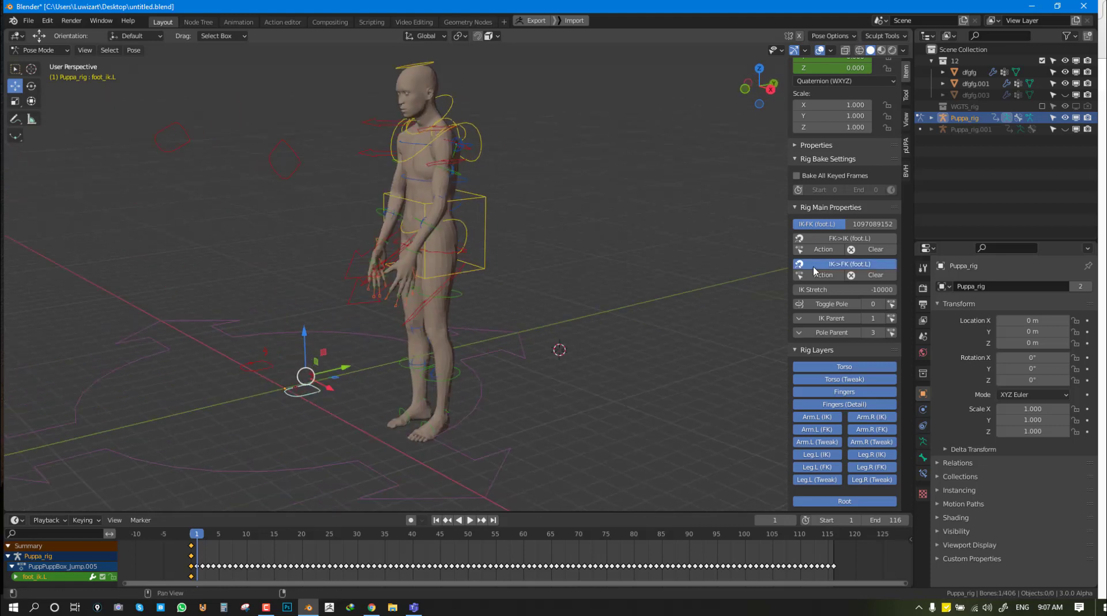
mouse_move(446, 355)
middle_mouse_down()
mouse_move(458, 455)
mouse_move(552, 385)
middle_mouse_up()
scroll(456, 372, "up", 3)
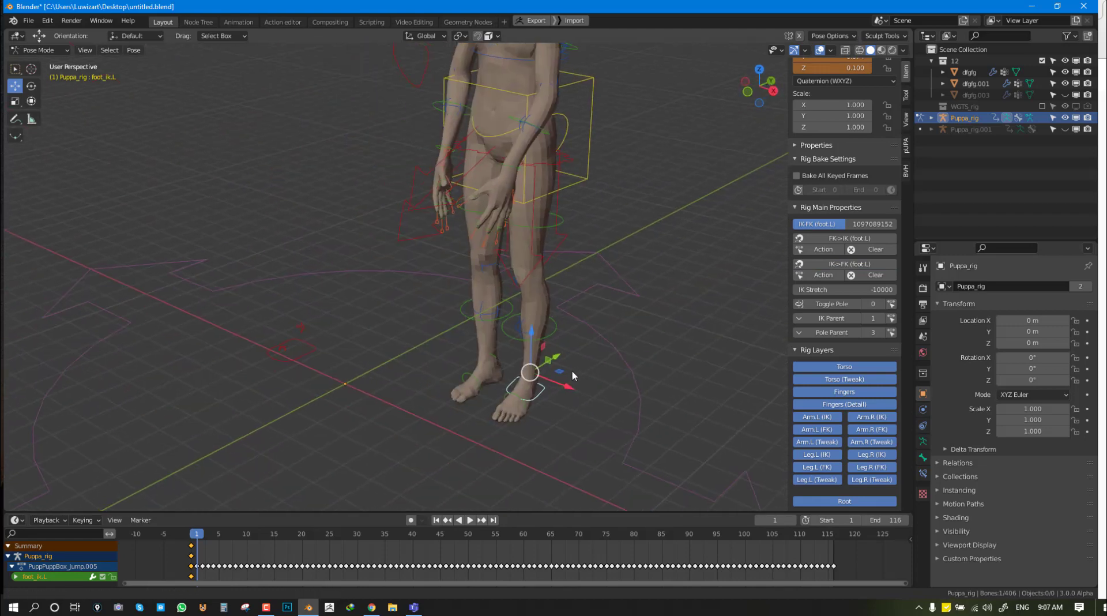
- Select the right foot IK bone and snap it to its FK pose
left_click(293, 364)
middle_click_drag(346, 349, 323, 361)
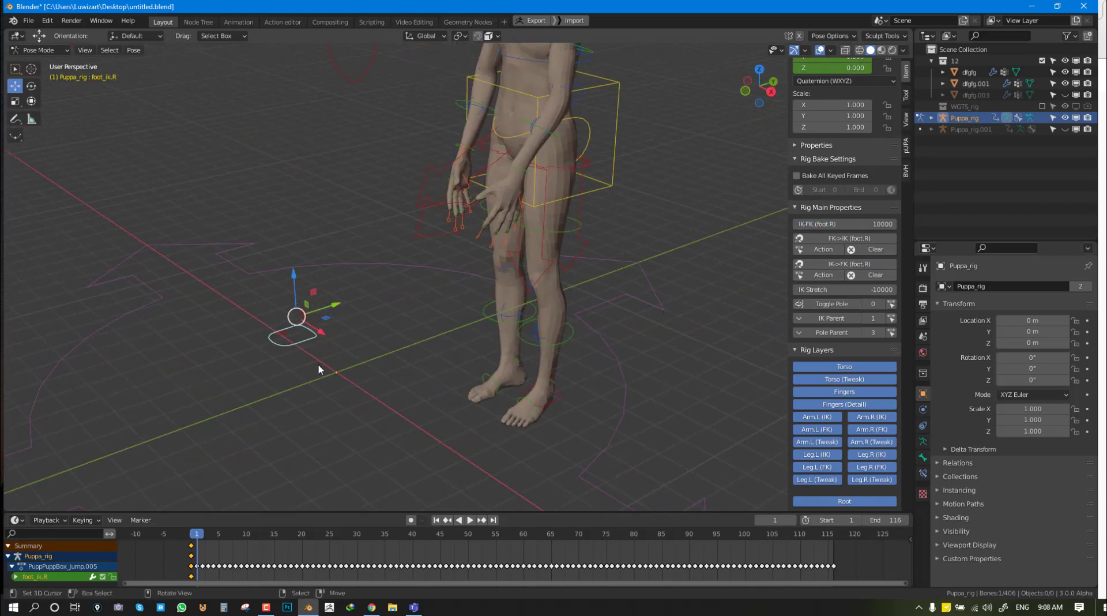
key("g")
key("Escape")
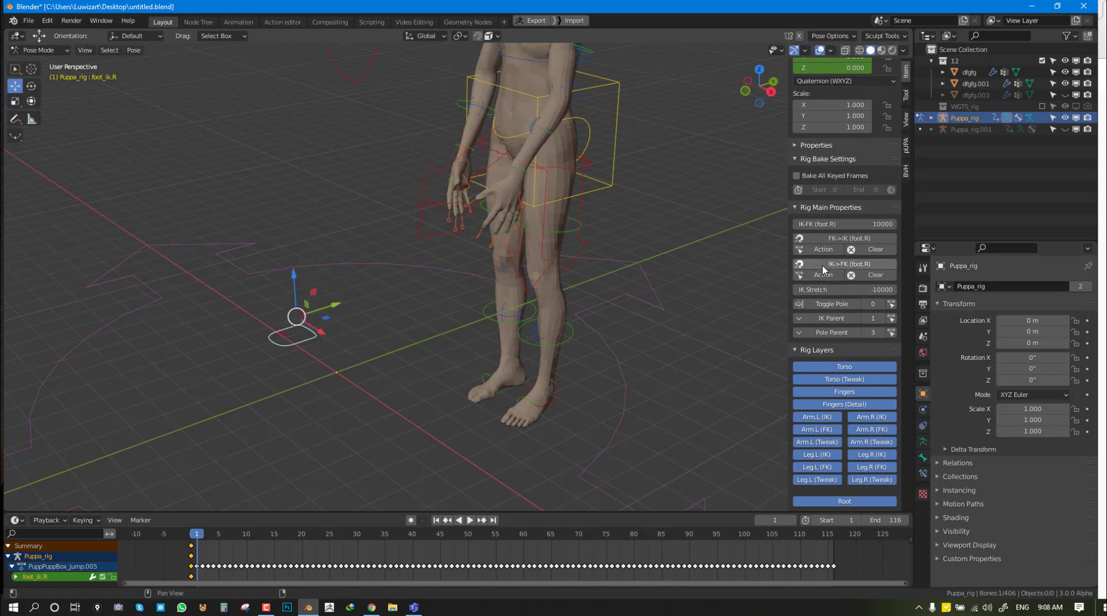
left_click(823, 266)
mouse_move(606, 369)
middle_mouse_down()
mouse_move(531, 364)
mouse_move(496, 289)
middle_mouse_up()
key("g")
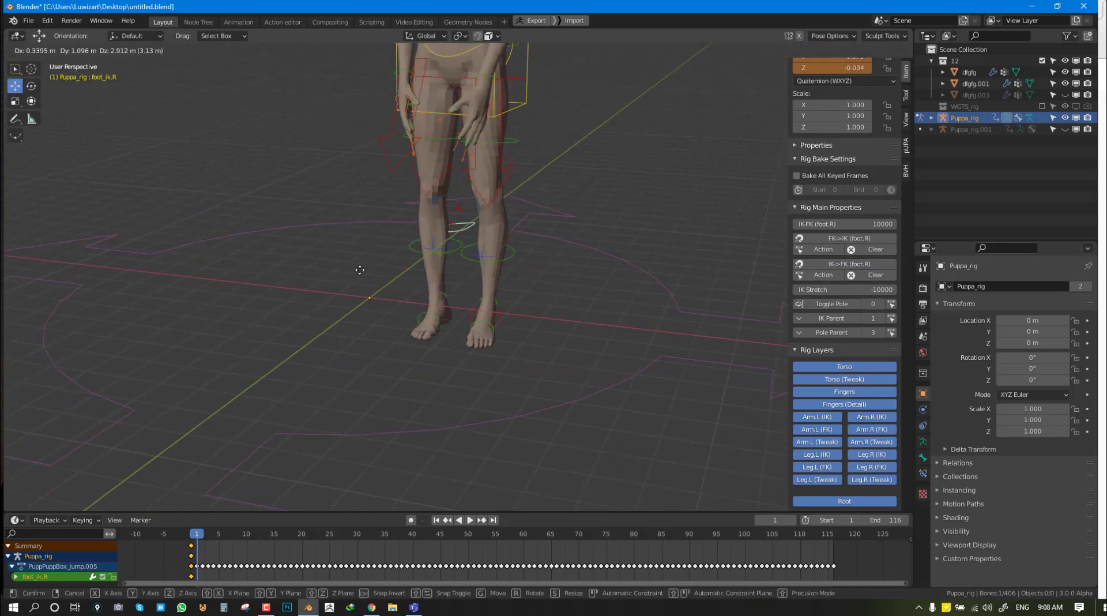
key("Escape")
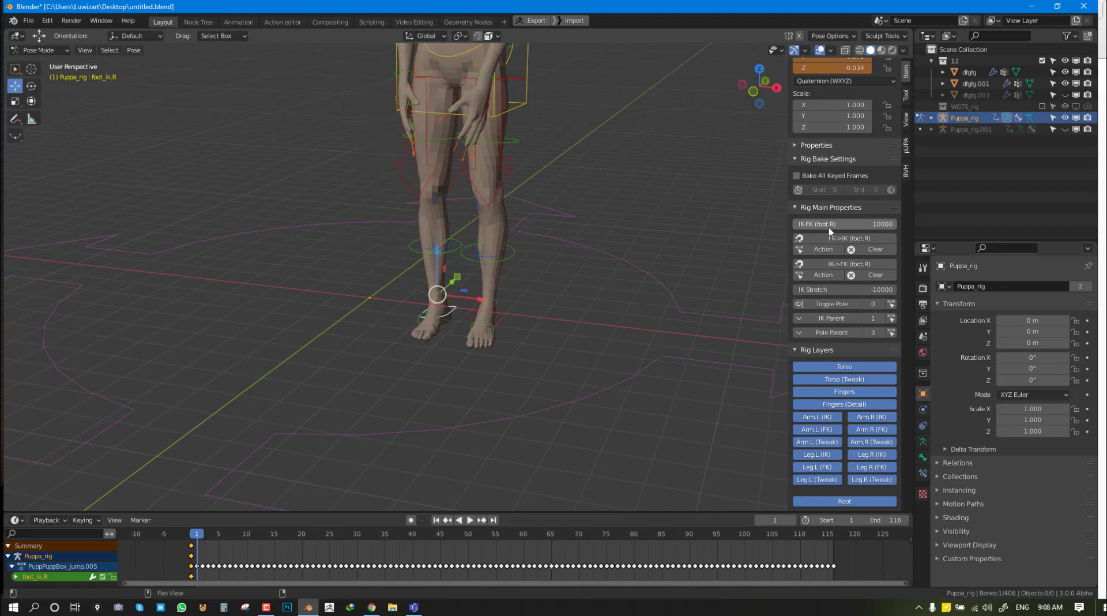
- Set the right foot's IK-FK (foot.R) value to -10000
left_click(829, 228)
type("-10000")
key("Return")
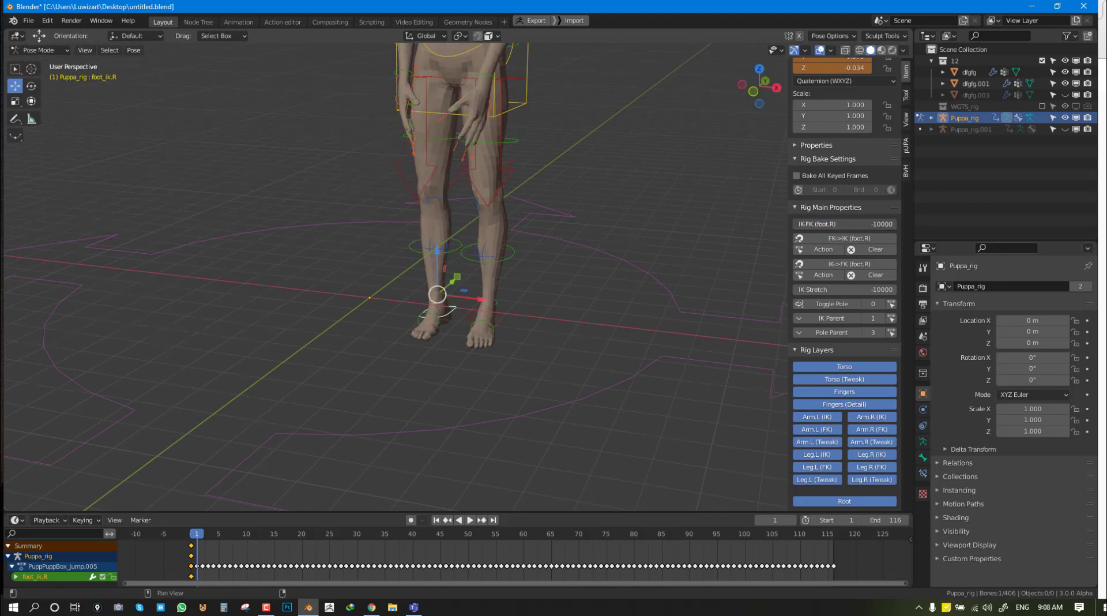
key("g")
key("Escape")
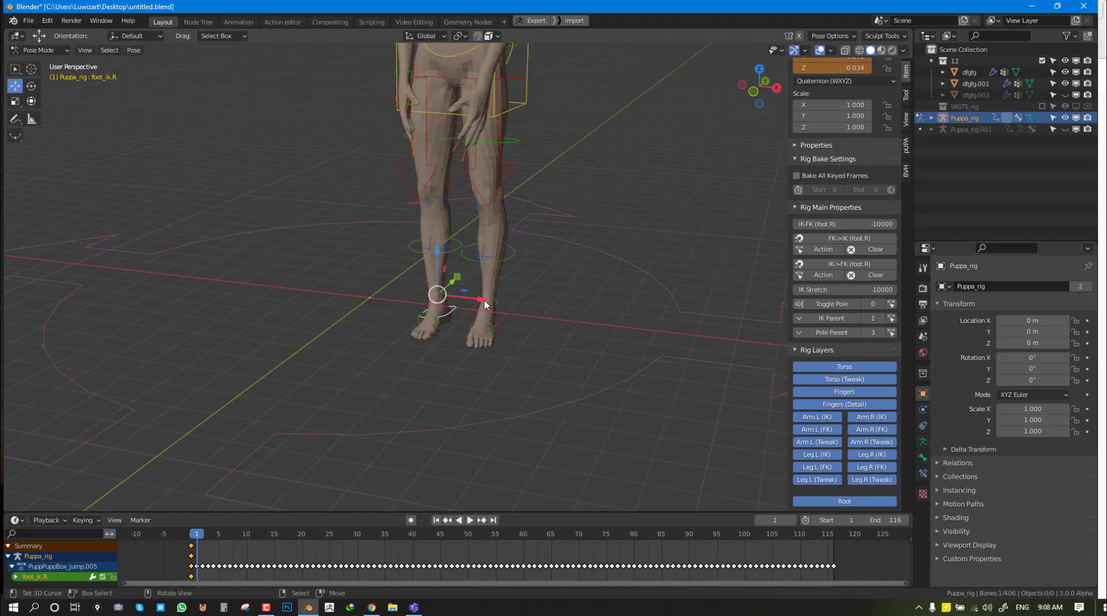
- Set the left foot's IK-FK (foot.L) value to -10000 and replay the jump
left_click(499, 321)
left_click(830, 224)
type("-10000")
key("Return")
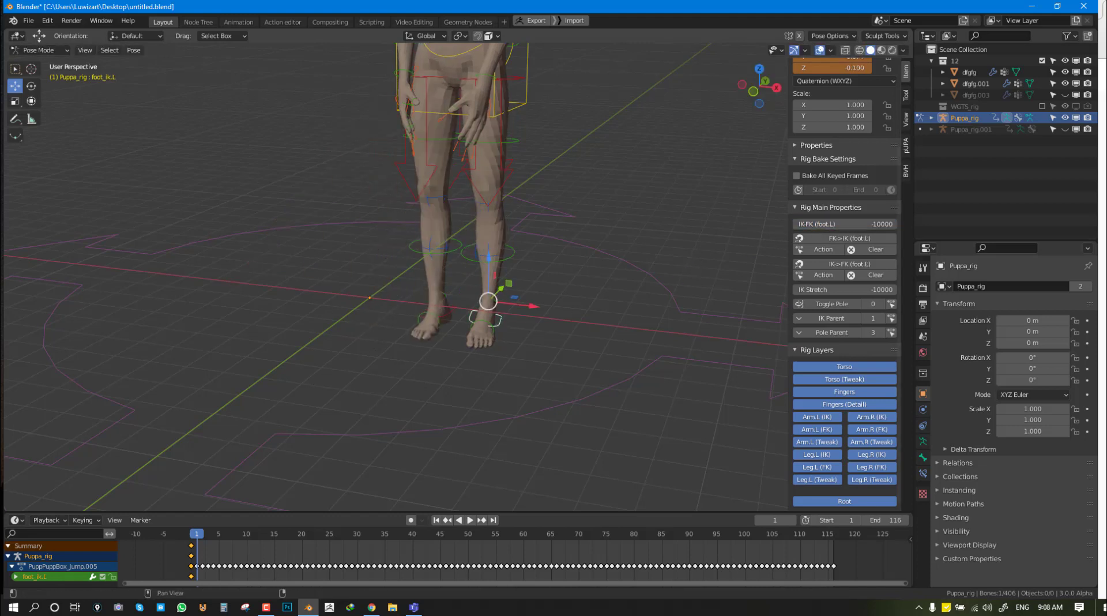
key("space")
- Inspect the playing jump from side orthographic and three-quarter views
scroll(495, 247, "up", 2)
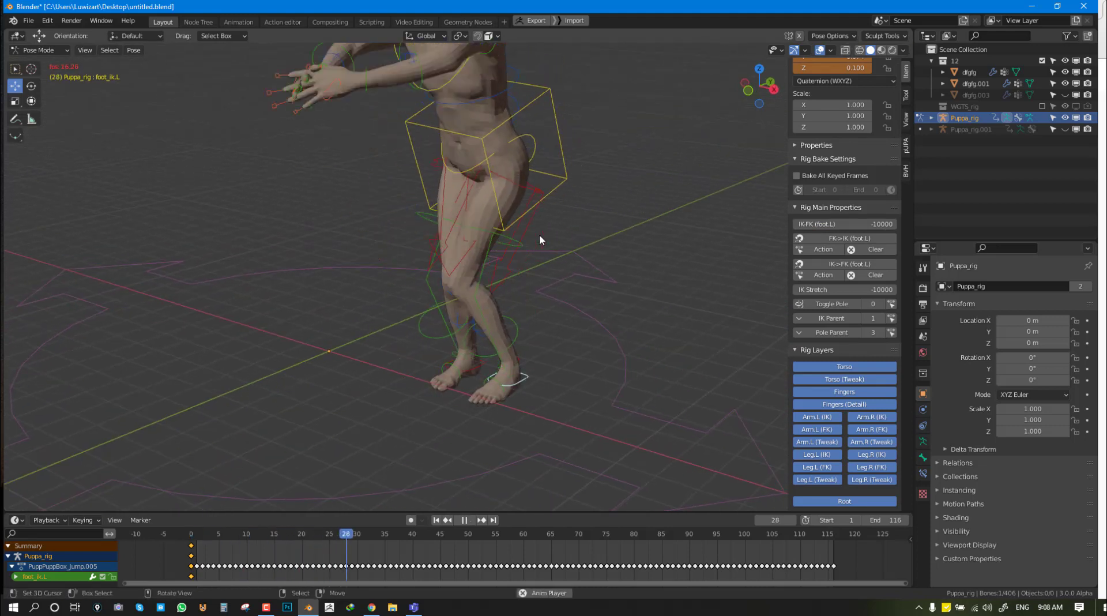
key("KP_3")
scroll(538, 239, "down", 3)
middle_click_drag(479, 254, 526, 276)
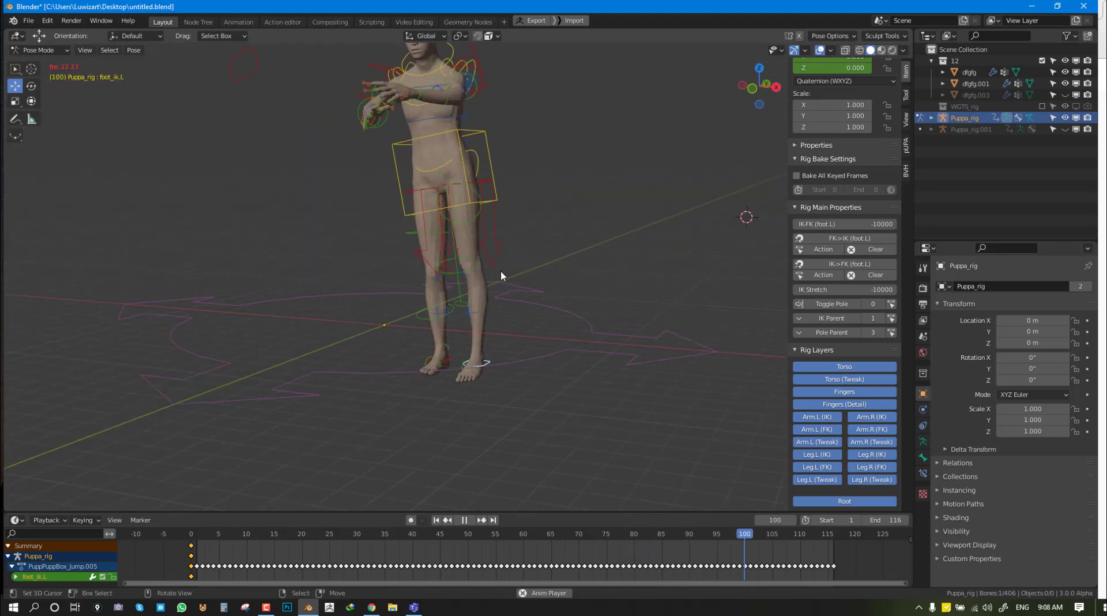
middle_click_drag(529, 271, 448, 269)
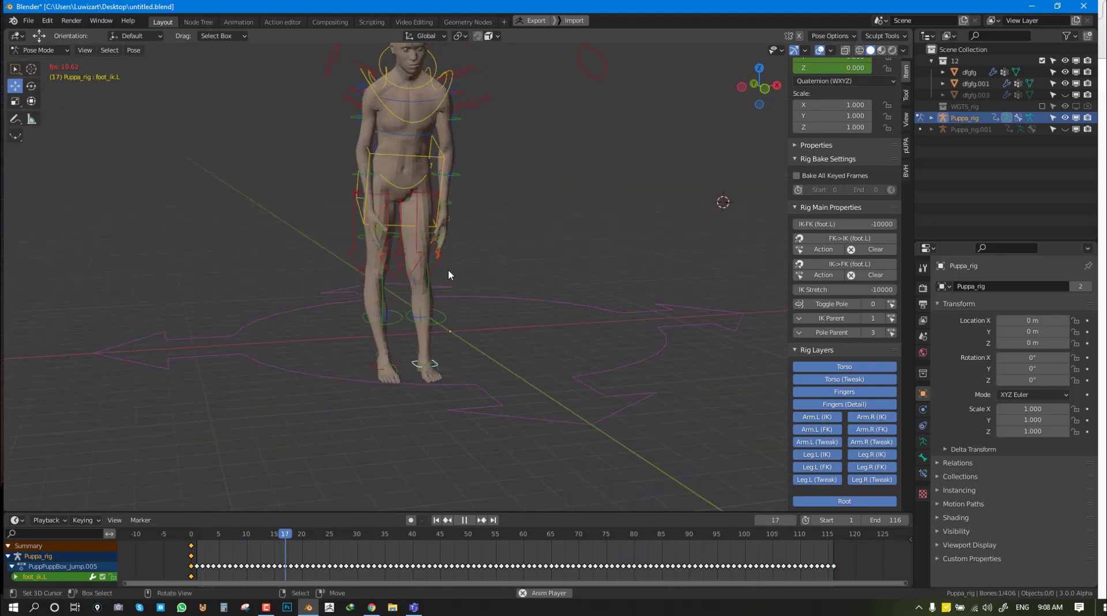
key("KP_3")
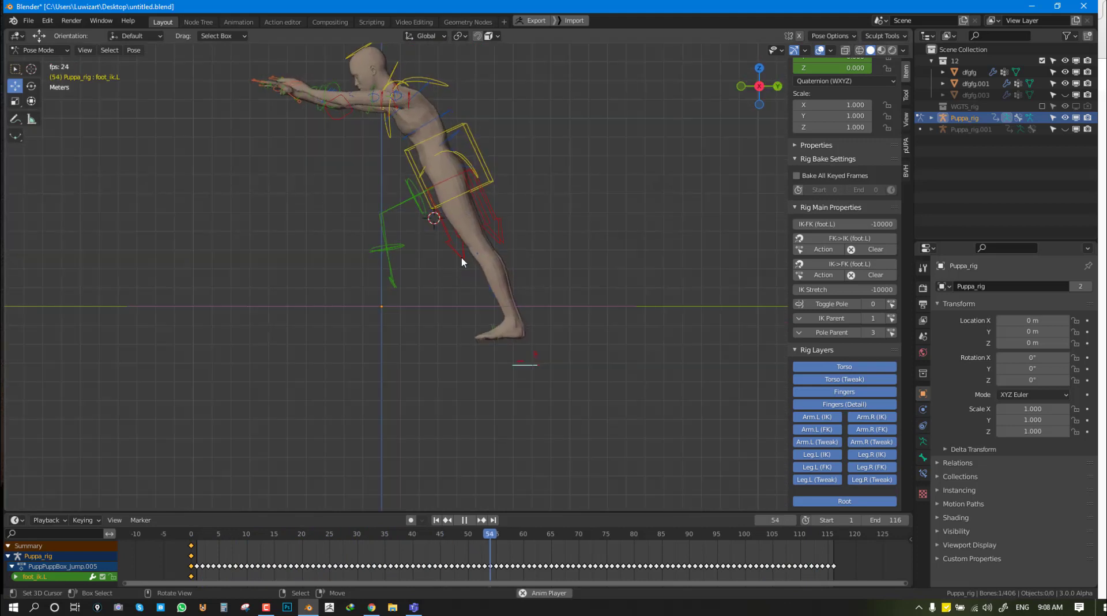
- Select both thigh IK bones plus both foot IK bones, then return to frame 0
left_click(496, 224)
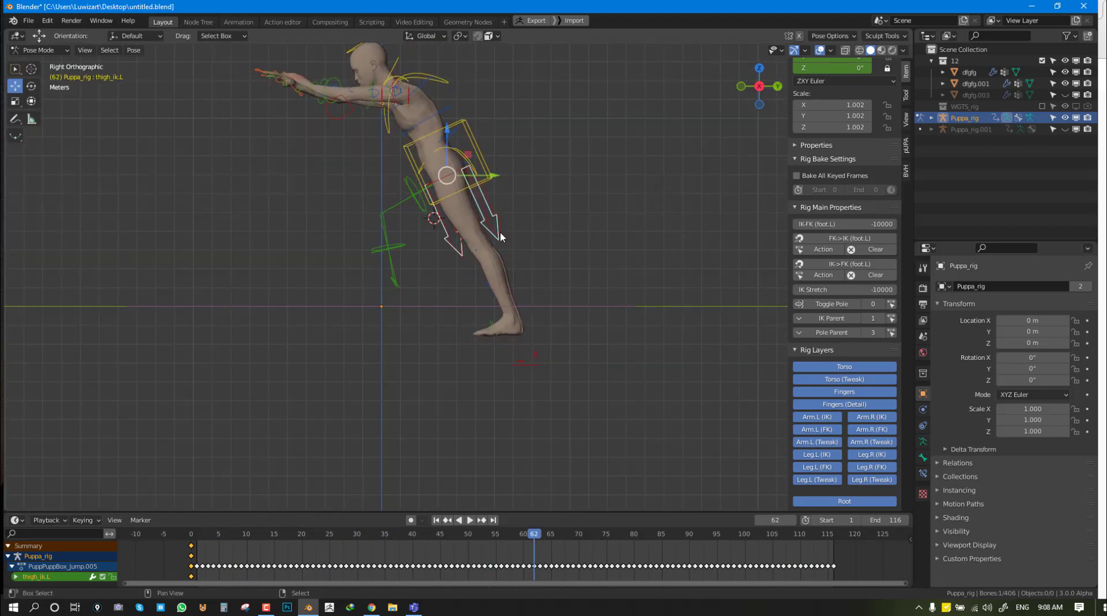
left_click(519, 363, "shift")
middle_click_drag(540, 358, 533, 350)
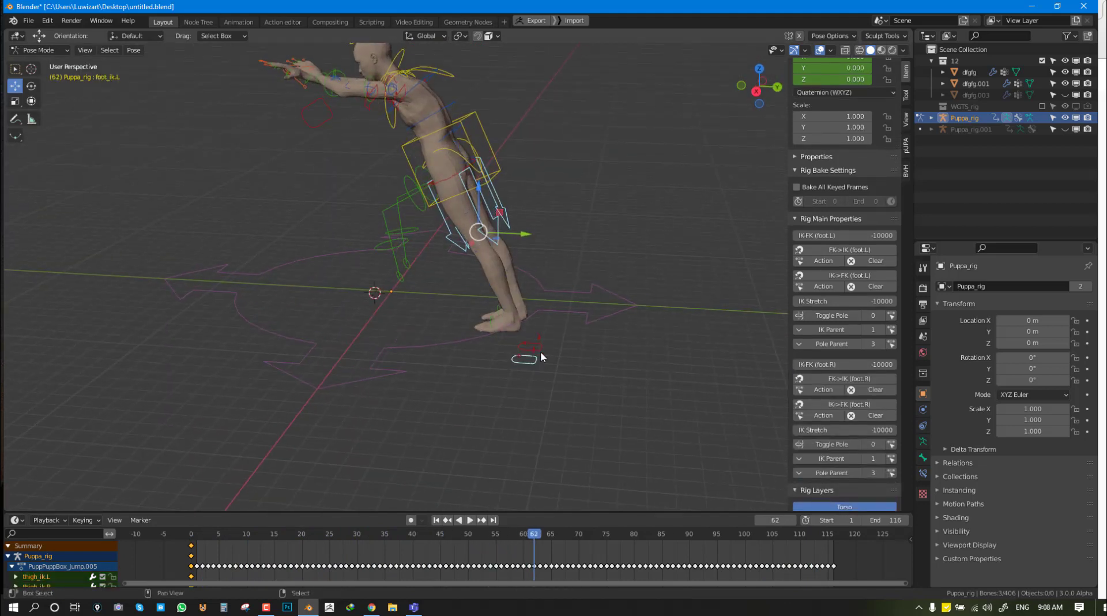
left_click(538, 349, "shift")
left_click(191, 534)
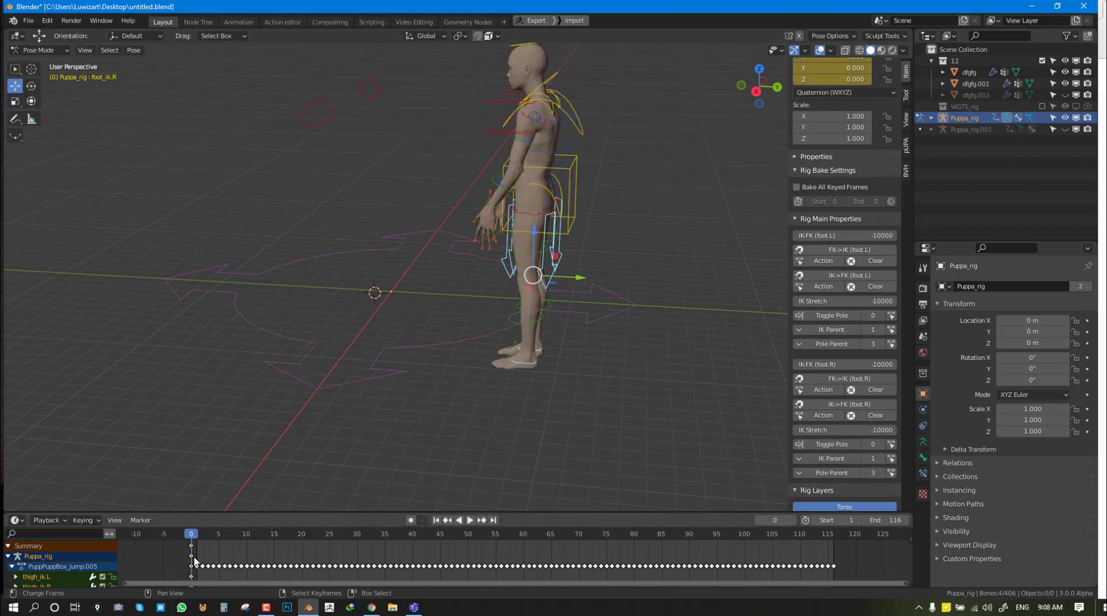
- Delete the leg IK keyframes and play back to frame 32 to check the legs
key("x")
left_click(198, 556)
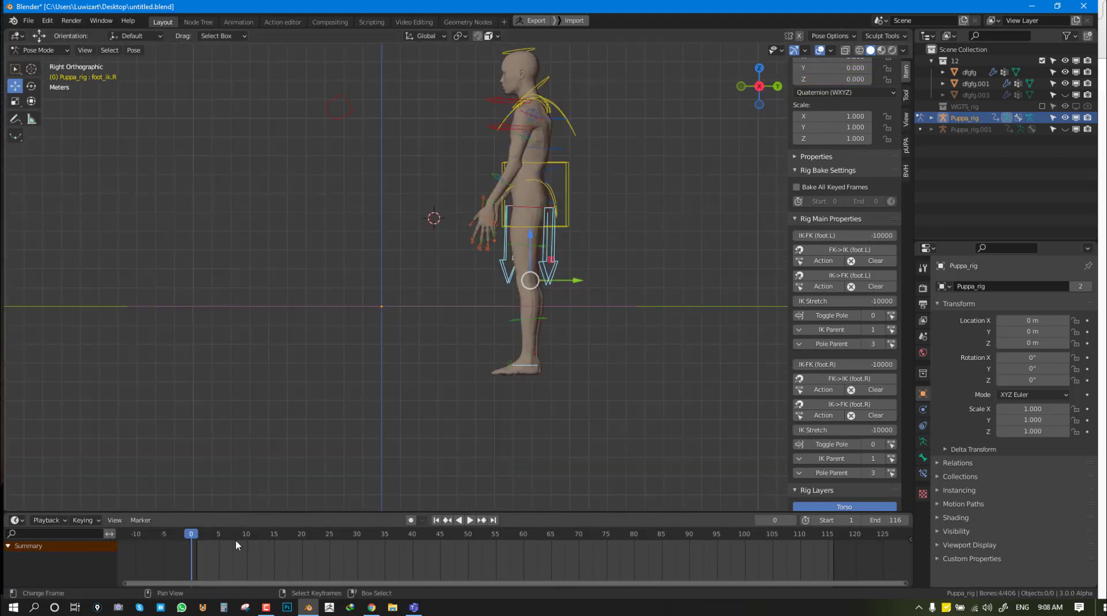
key("space")
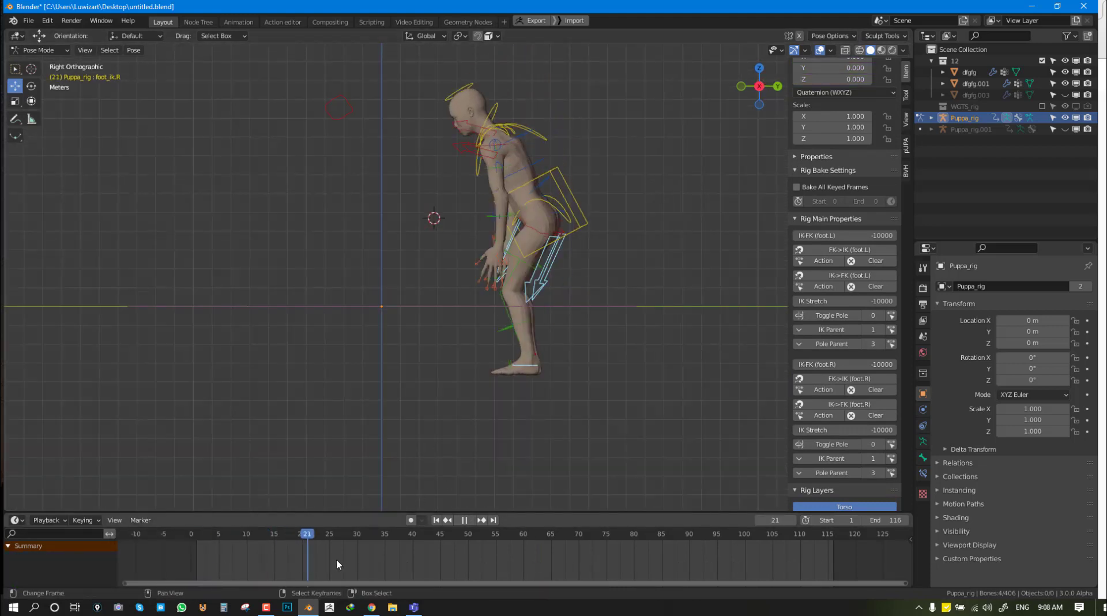
key("space")
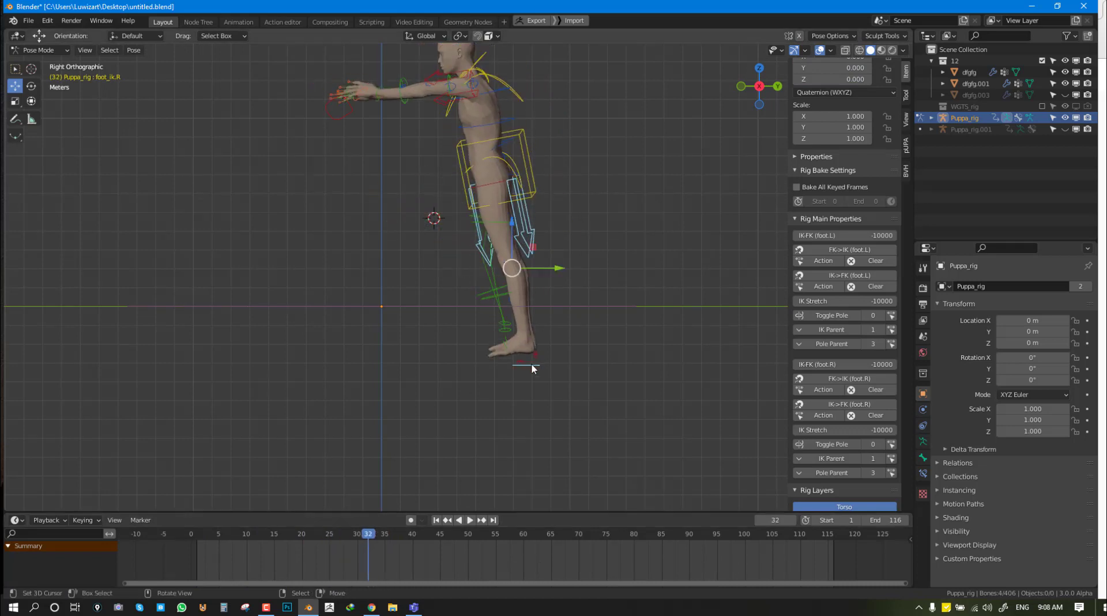
- Snap foot_ik.L to FK, reset its rotation, lower it to straighten the leg, then go to frame 1
left_click(865, 415)
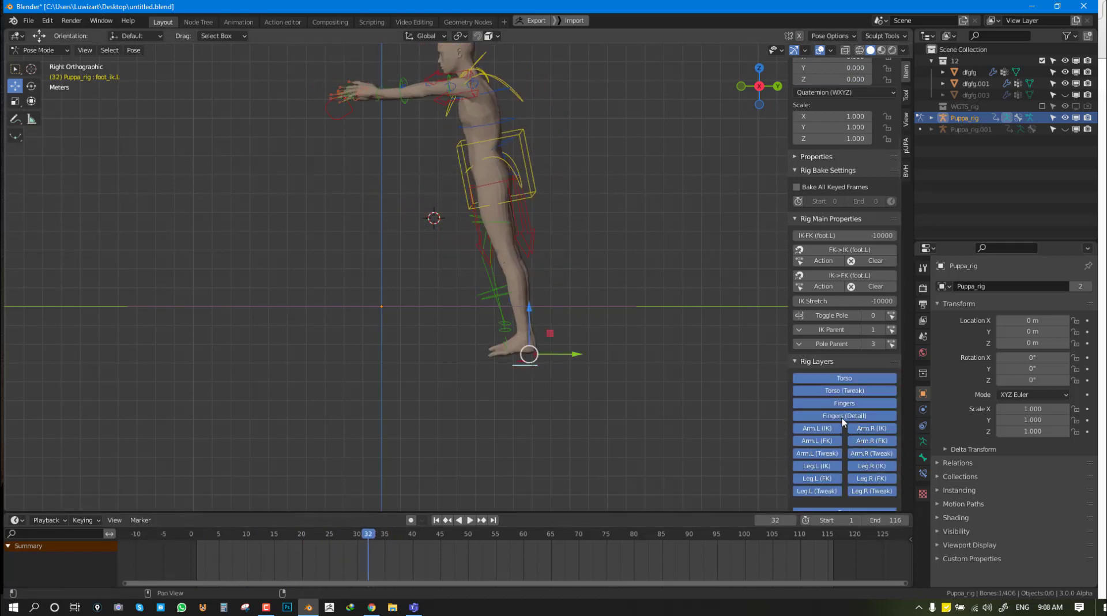
left_click(842, 276)
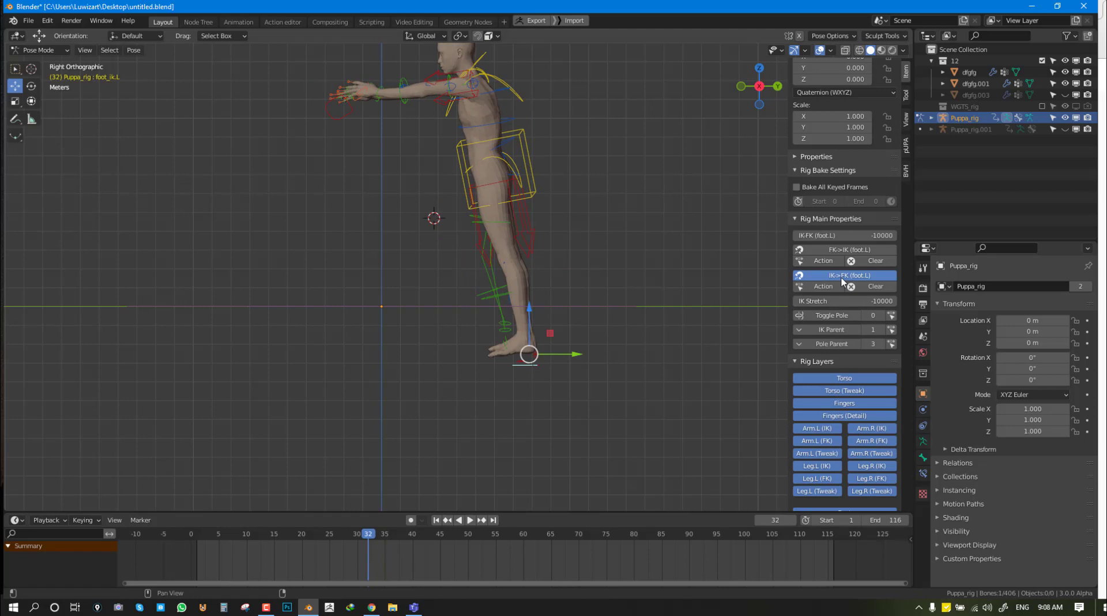
mouse_move(507, 366)
middle_mouse_down()
mouse_move(648, 365)
mouse_move(642, 356)
mouse_move(474, 374)
mouse_move(498, 364)
middle_mouse_up()
key("alt+r")
scroll(519, 366, "up", 3)
key("g")
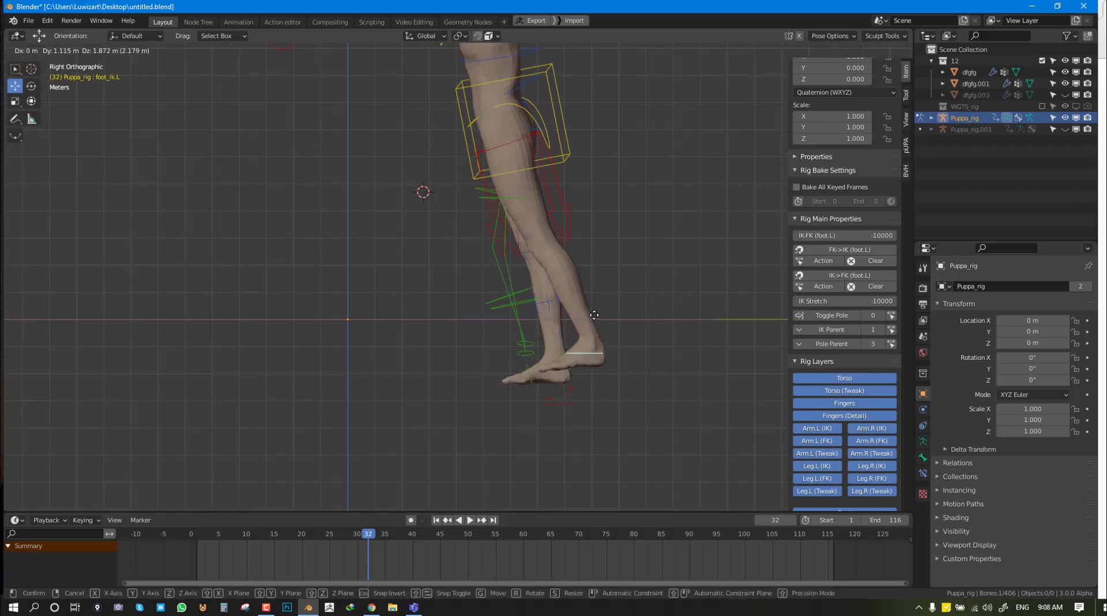
left_click(548, 330)
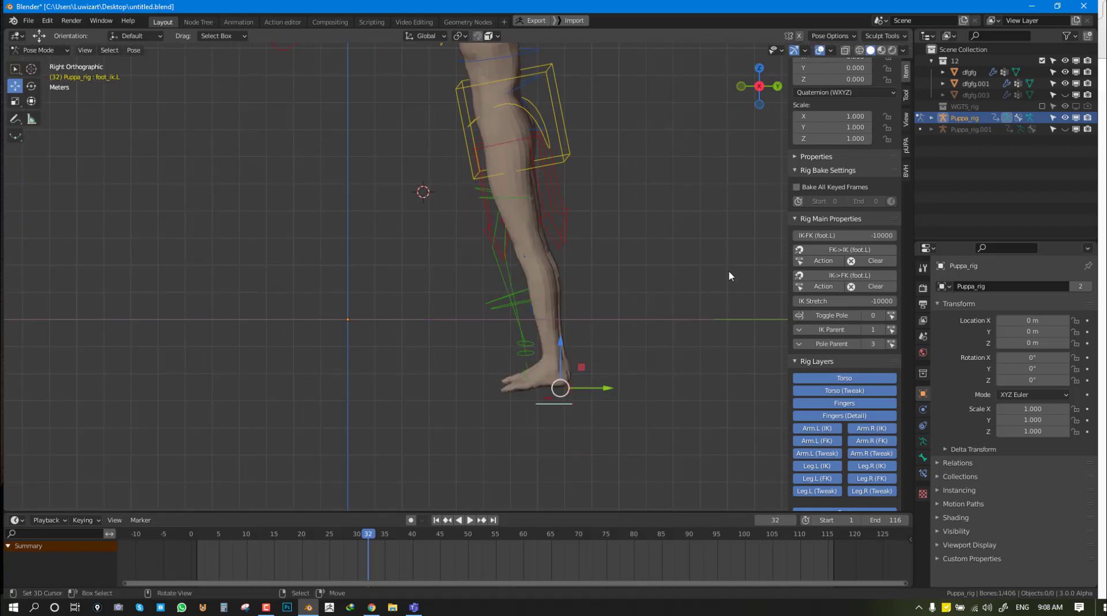
left_click(195, 562)
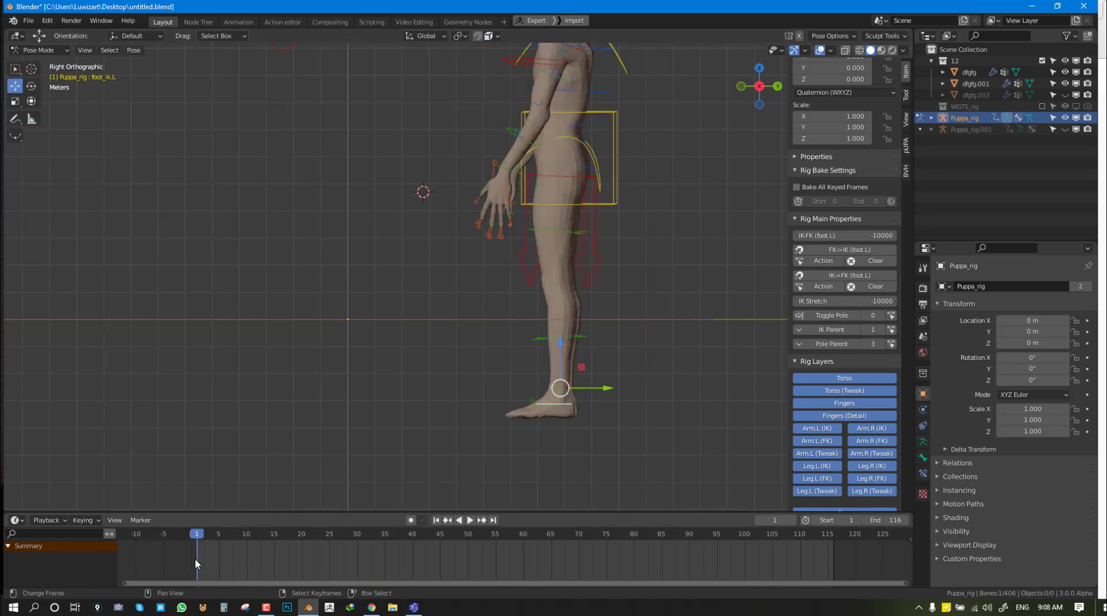
mouse_move(408, 371)
middle_mouse_down()
mouse_move(501, 376)
mouse_move(473, 383)
middle_mouse_up()
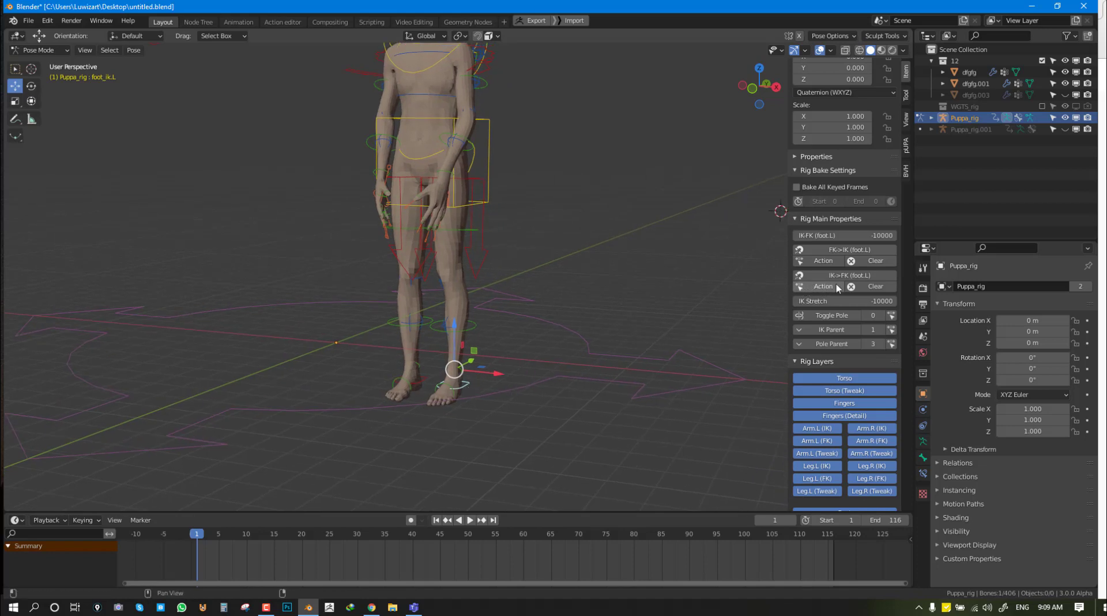
- Confirm 'Apply Snap IK->FK To Keyframes' so the leg IK keys bake across the jump
left_click(828, 287)
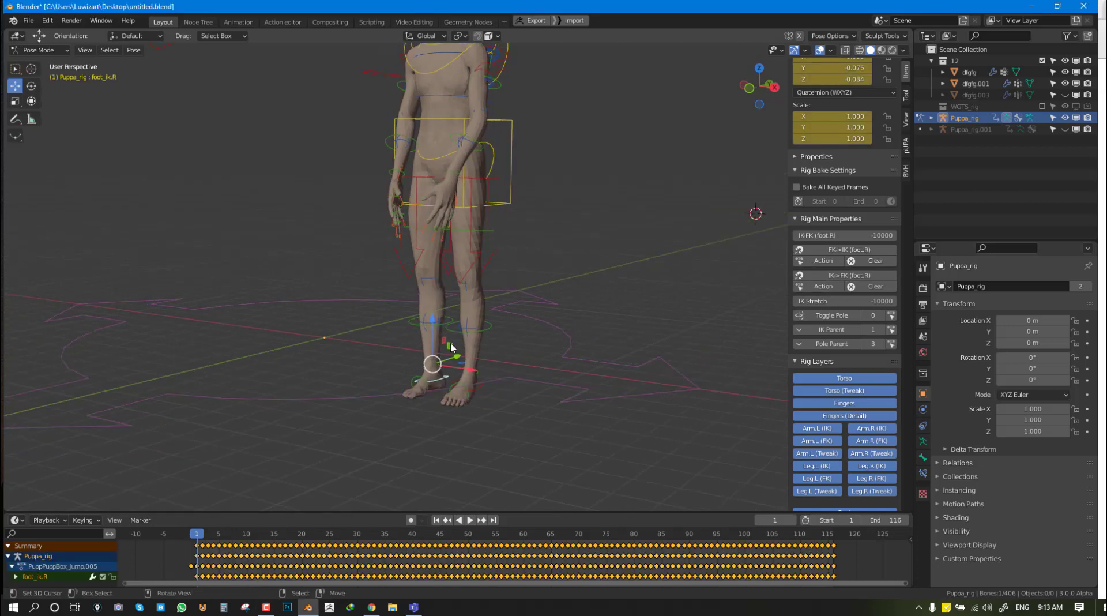
mouse_move(433, 370)
middle_mouse_down()
mouse_move(380, 296)
mouse_move(367, 333)
mouse_move(320, 337)
mouse_move(413, 354)
middle_mouse_up()
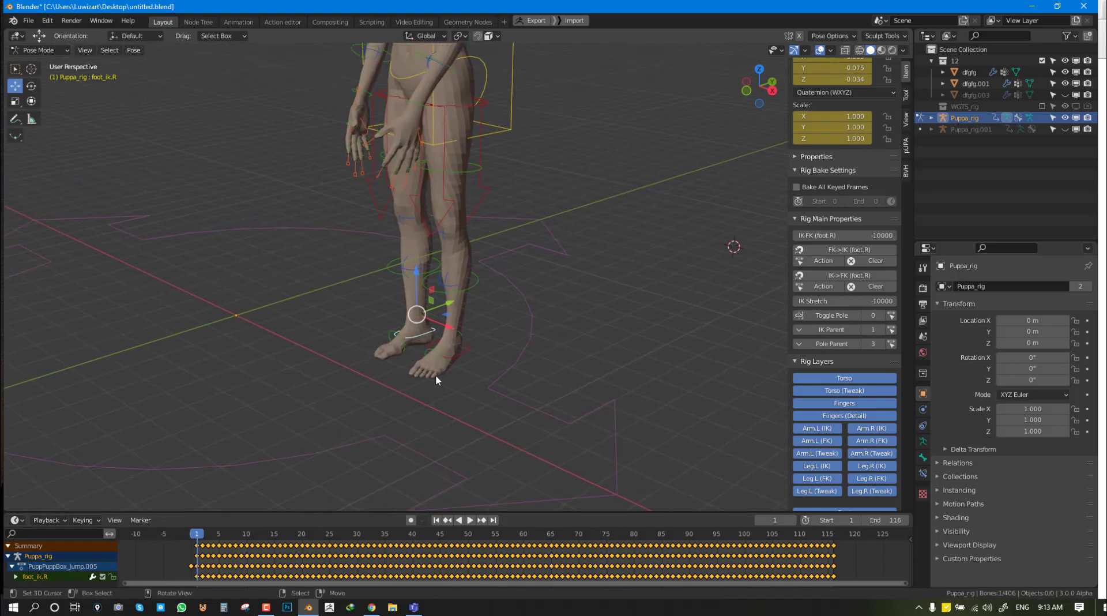
- Play to frame 93 and move the left foot IK control to a new position there
right_click(424, 319)
left_click(465, 355)
key("g")
right_click(516, 252)
key("space")
scroll(519, 254, "down", 5)
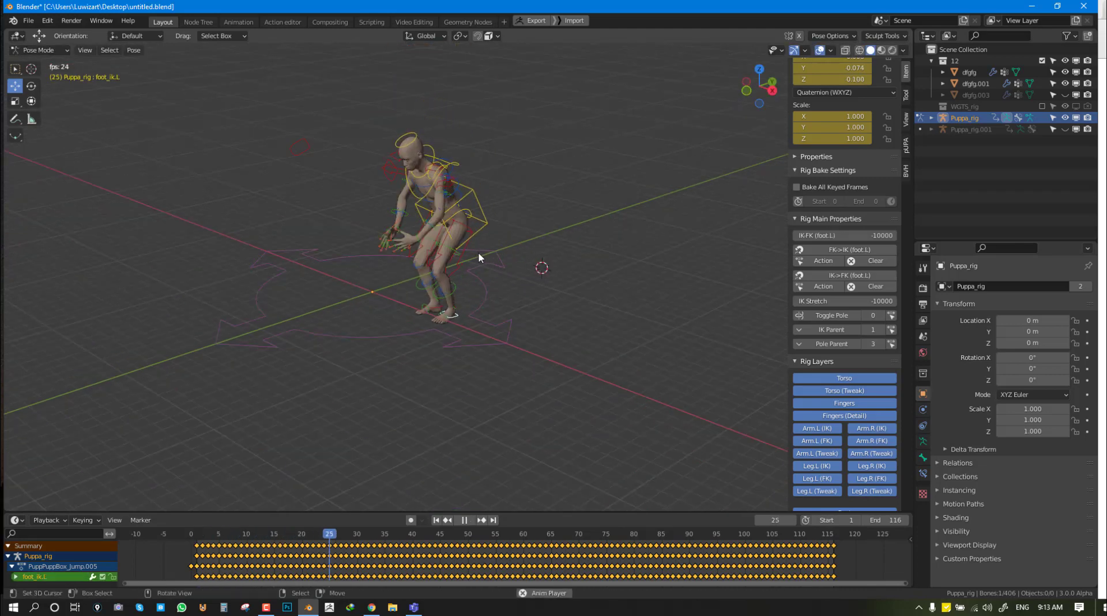
scroll(376, 248, "up", 4)
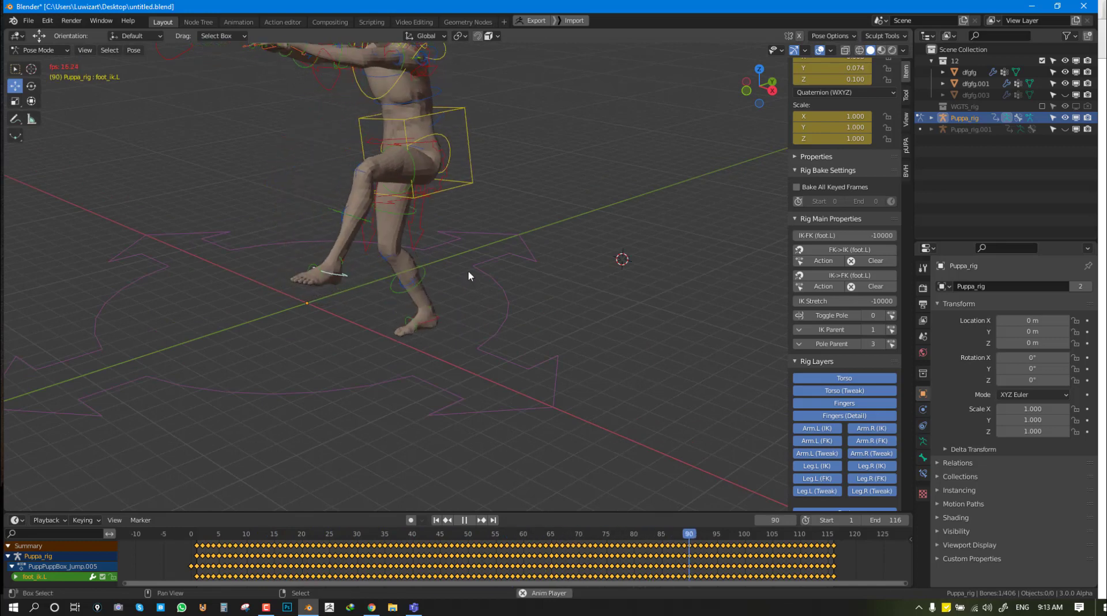
key("space")
key("g")
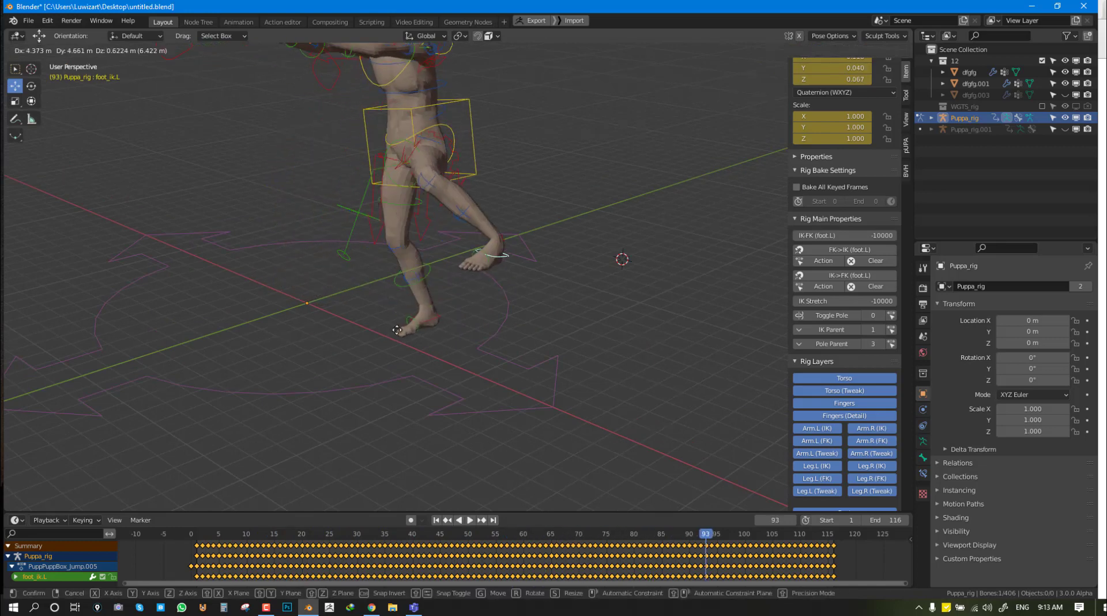
left_click(346, 248)
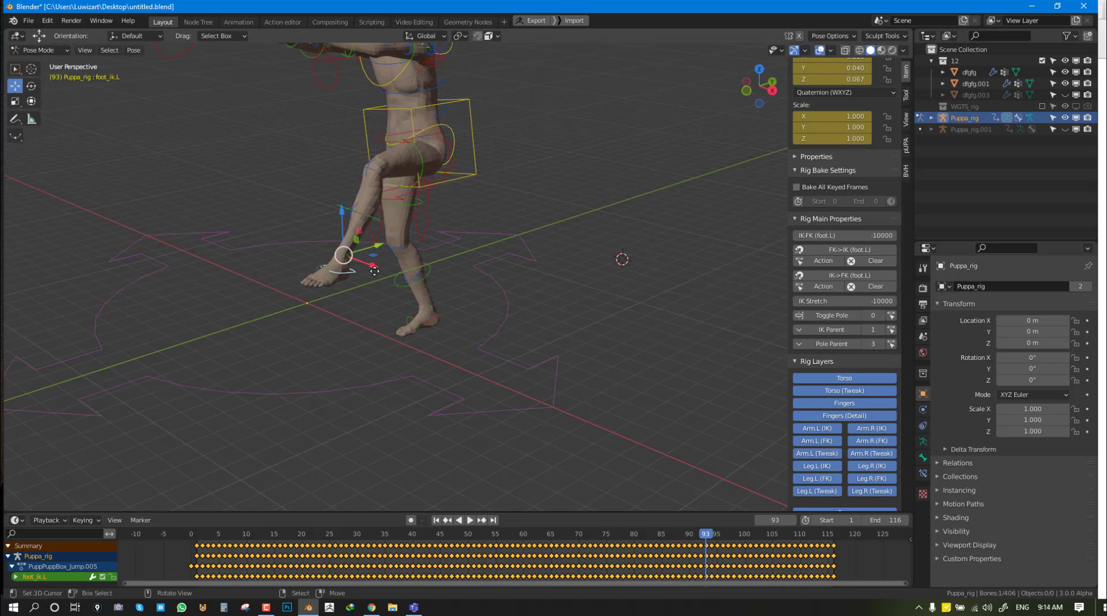
- Select all bones, clear their location and rotation, and view from the front
middle_click_drag(346, 248, 433, 266)
key("a")
key("alt+g")
key("alt+r")
key("KP_1")
- Delete all keyframes from both thigh IK controls and clear their leftover scale
left_click(435, 230)
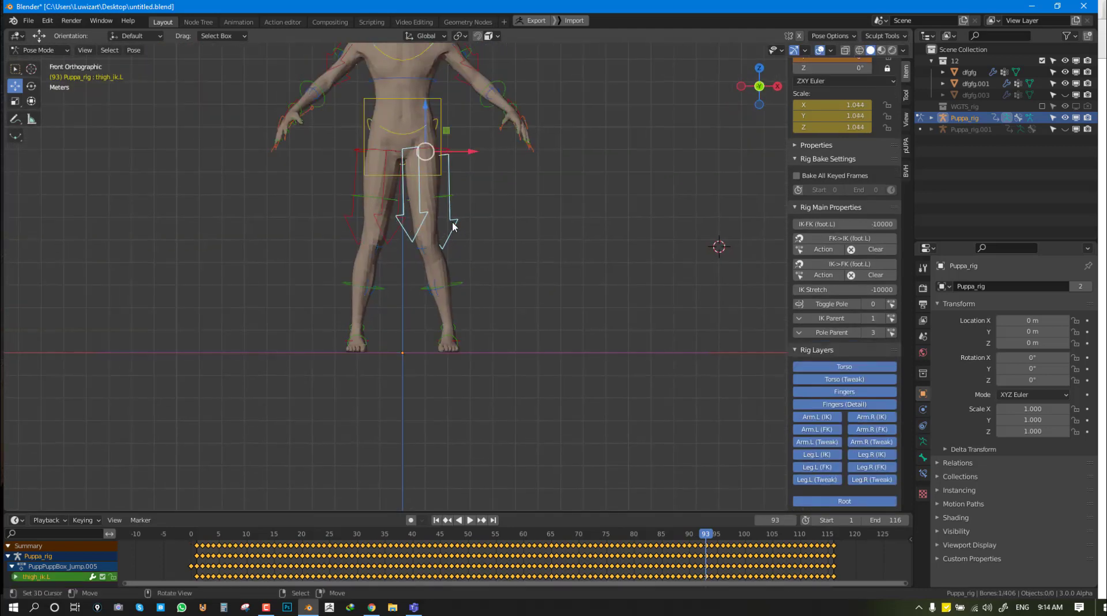
middle_click_drag(452, 230, 462, 255, "shift")
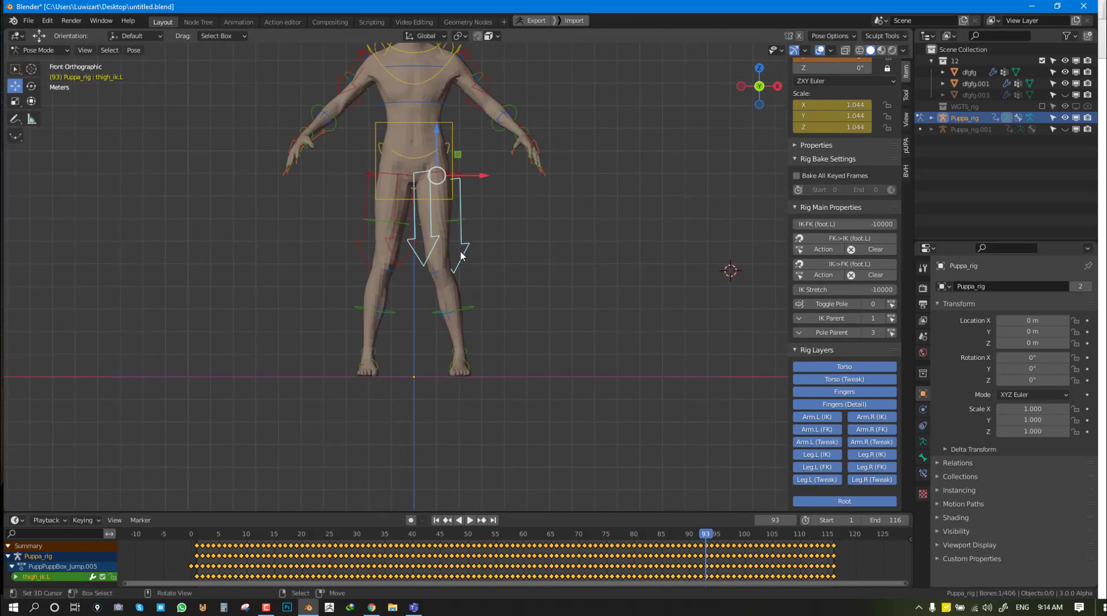
right_click(362, 242, "shift")
left_click(201, 565)
key("space")
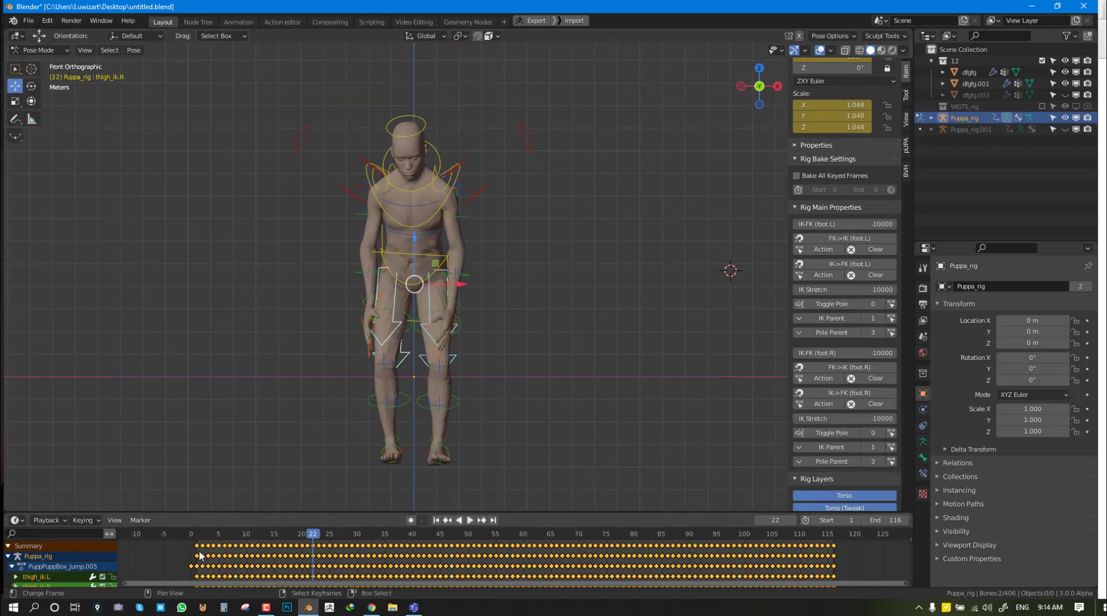
key("Escape")
key("x")
left_click(213, 568)
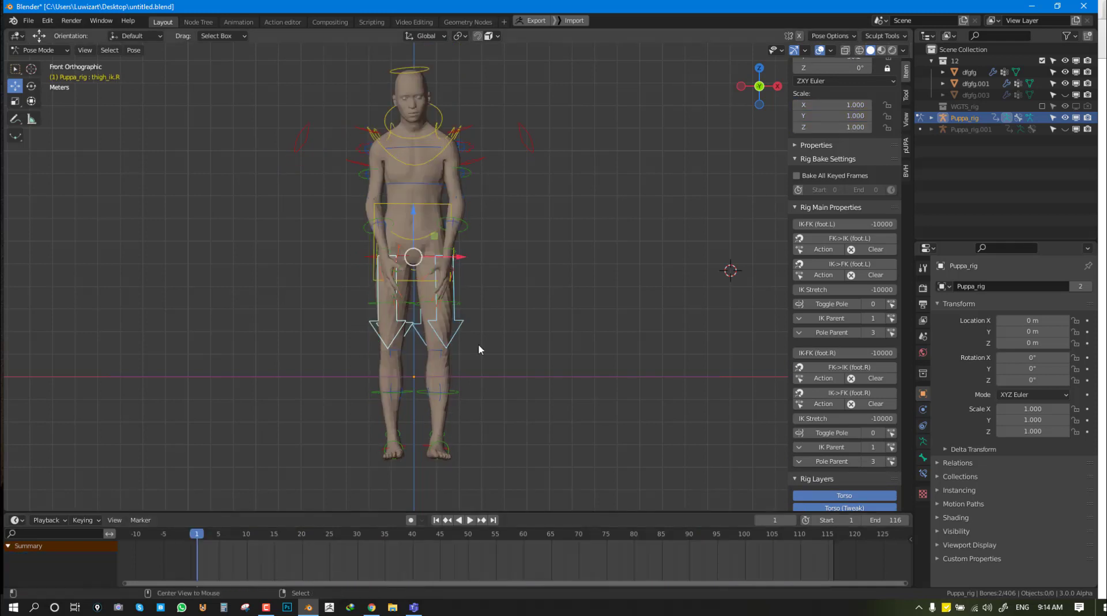
key("alt+s")
- Rotate the left and right thigh IK controls, then play the jump to check
left_click(444, 354)
key("r")
key("r")
left_click(425, 353)
left_click(401, 332)
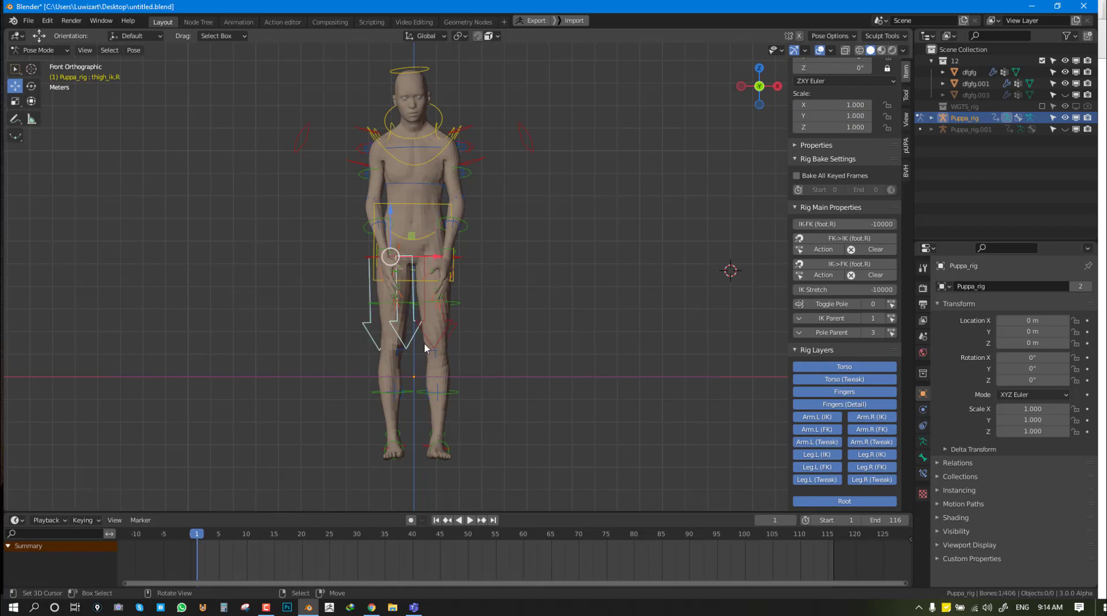
key("r")
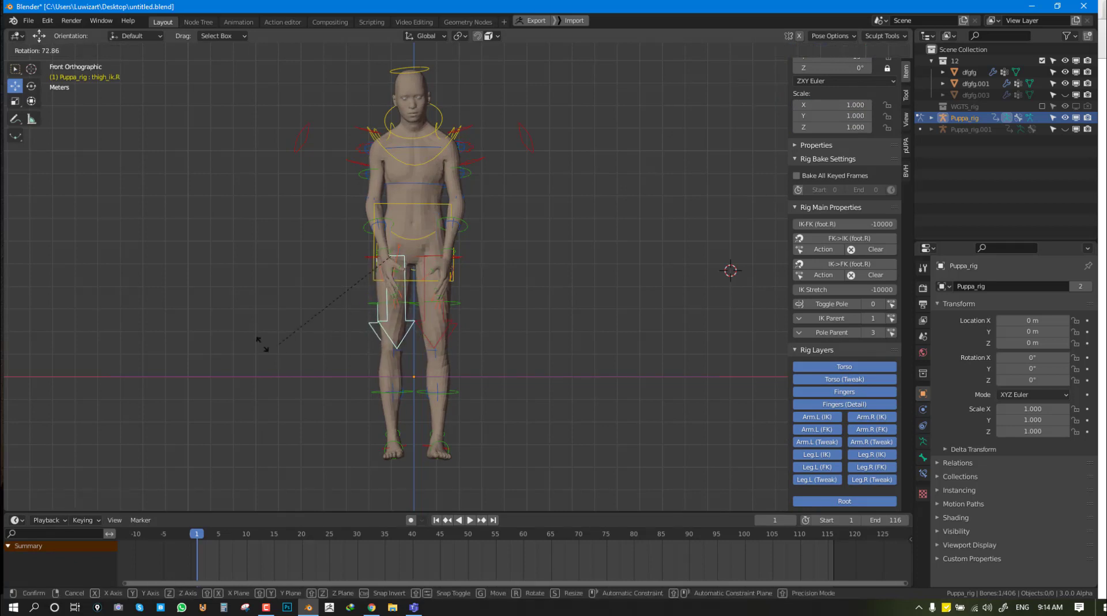
left_click(217, 338)
middle_click_drag(218, 338, 470, 357)
key("space")
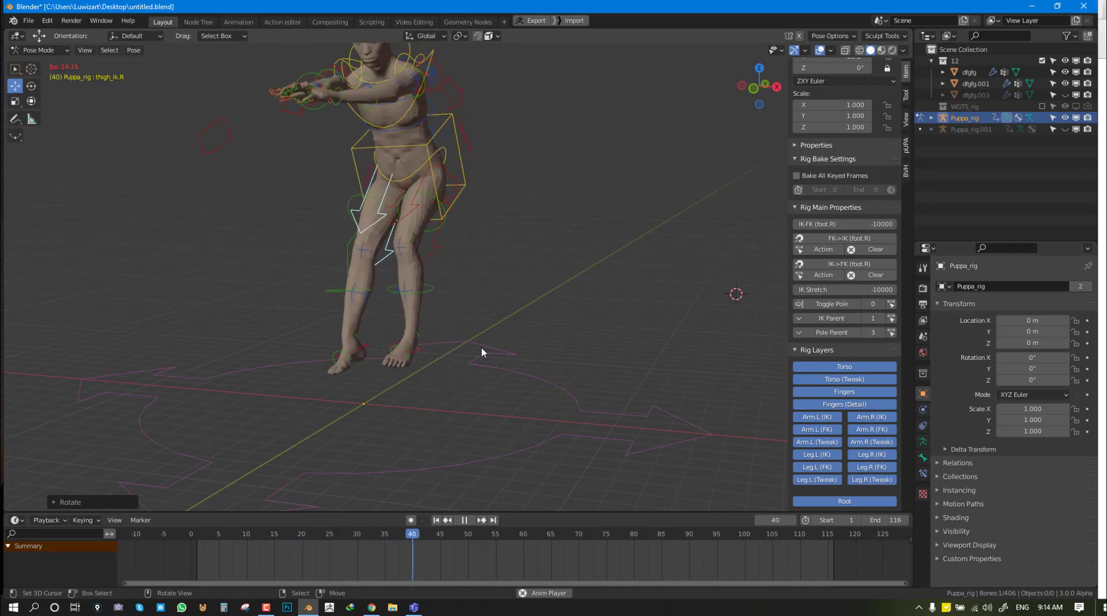
key("KP_3")
key("space")
- Key the right thigh control's LocRotScale at frames 15 and 24, then play back
left_click_drag(218, 563, 297, 577)
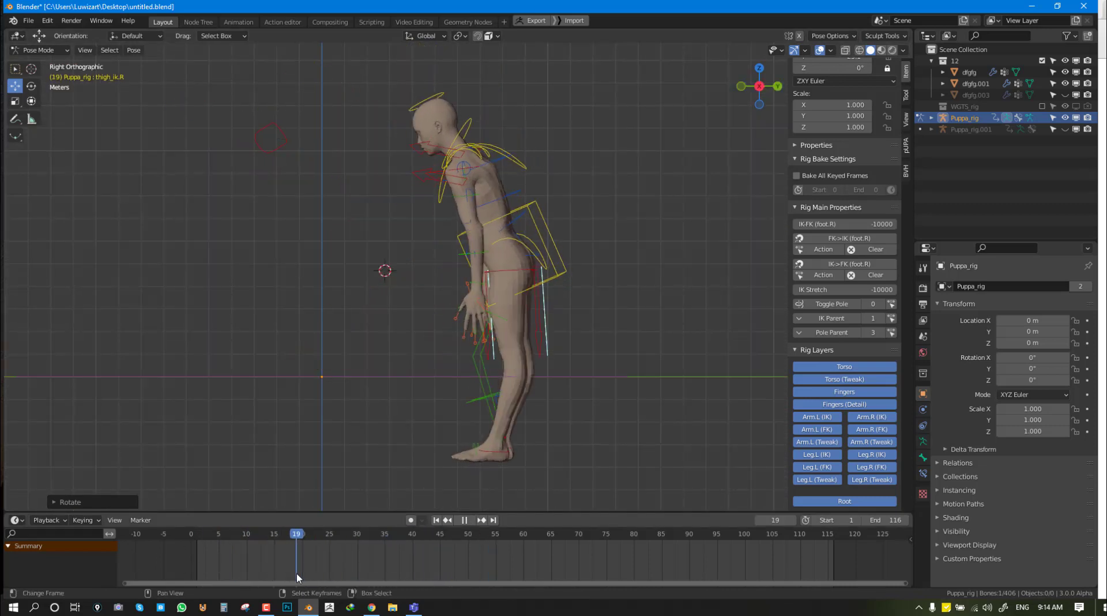
left_click_drag(296, 577, 273, 570)
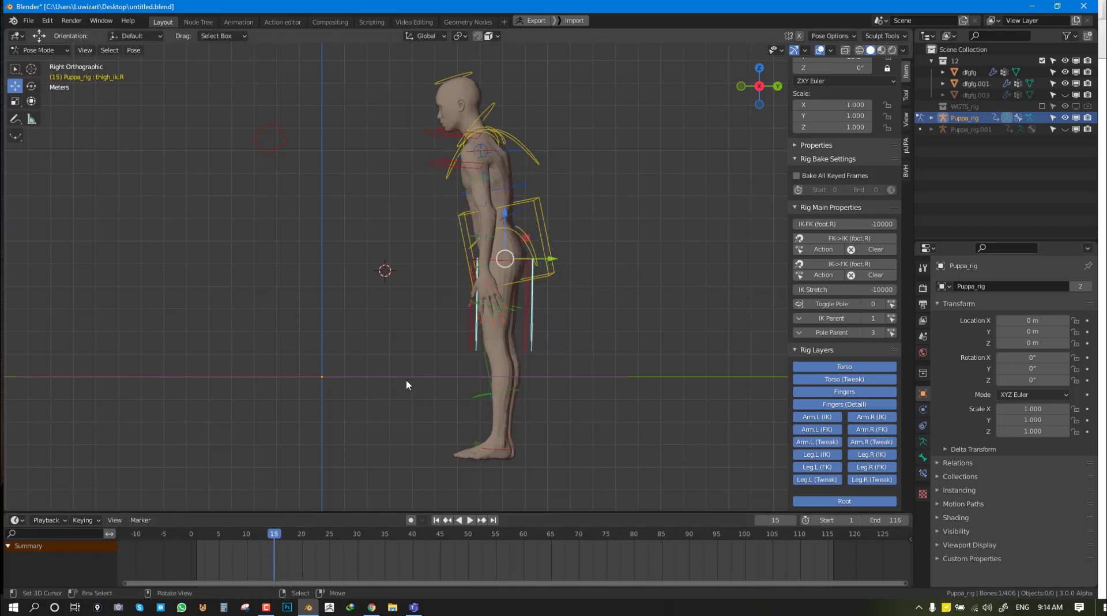
key("i")
left_click(324, 548)
key("i")
key("shift+ctrl+space")
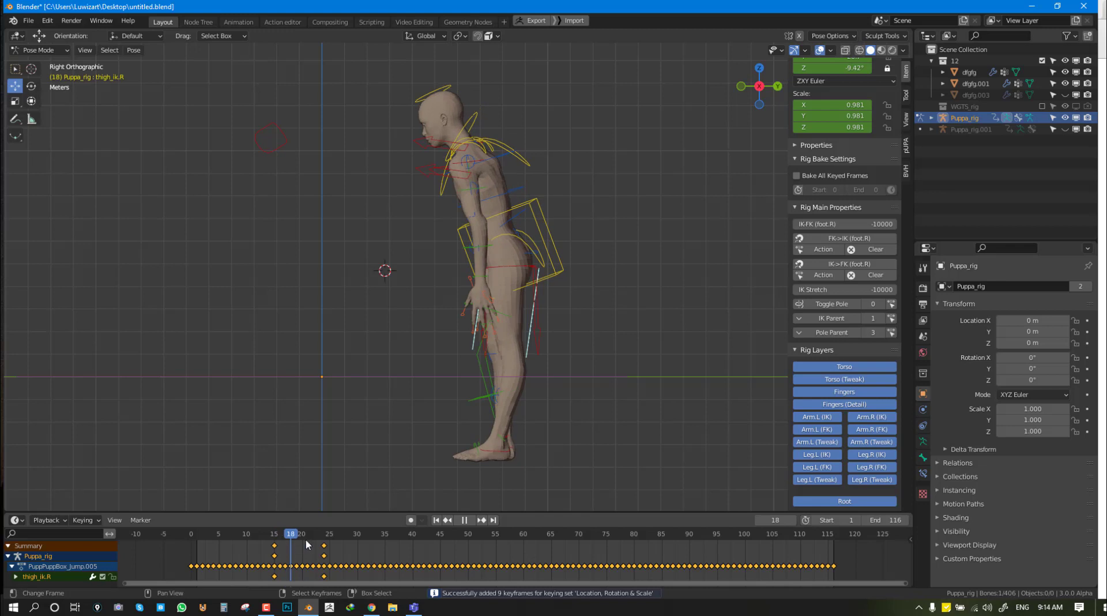
key("space")
- Replay the jump with all bones selected, then deselect and switch to front view
left_click(543, 339)
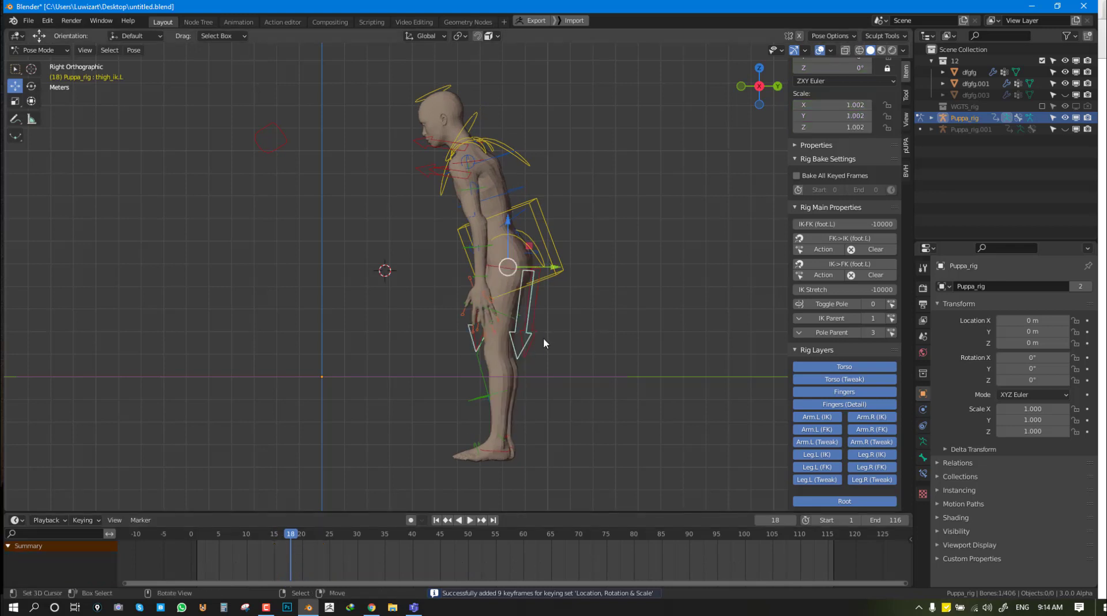
key("a")
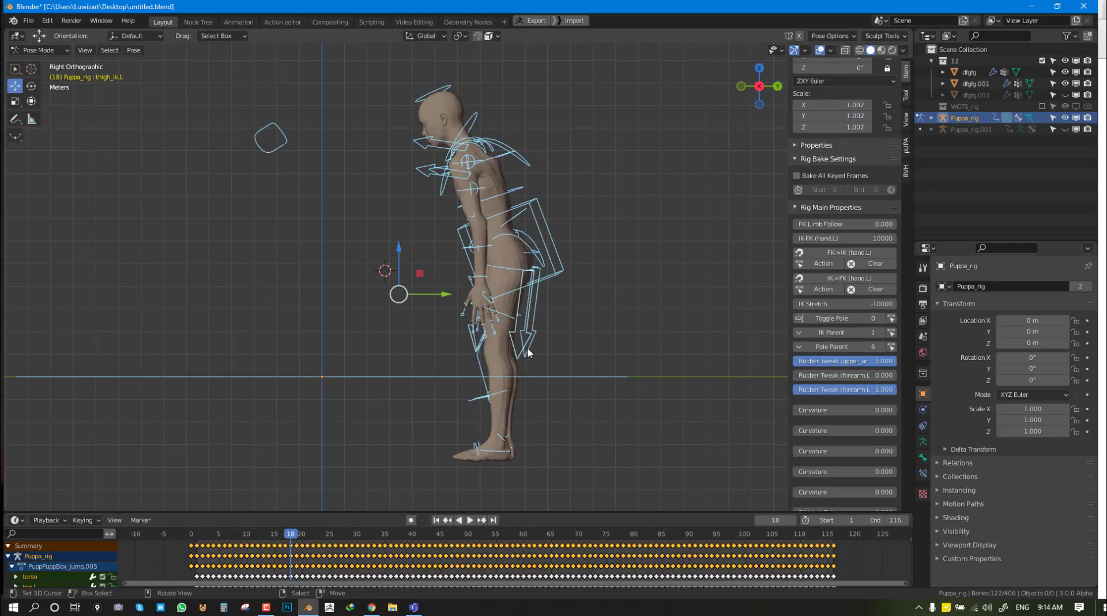
key("space")
key("alt+a")
key("KP_1")
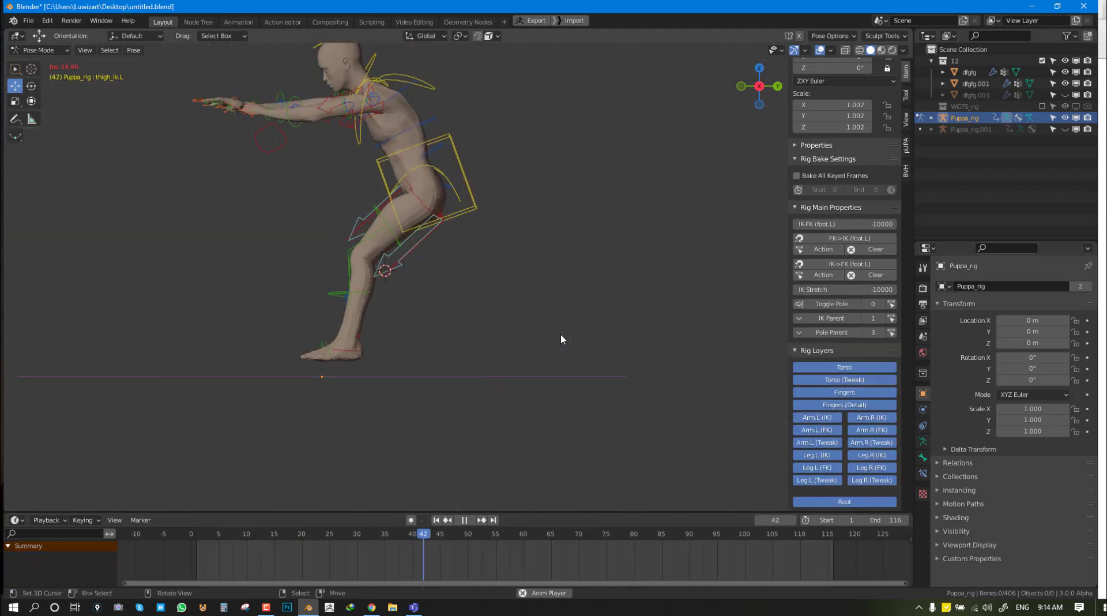
key("space")
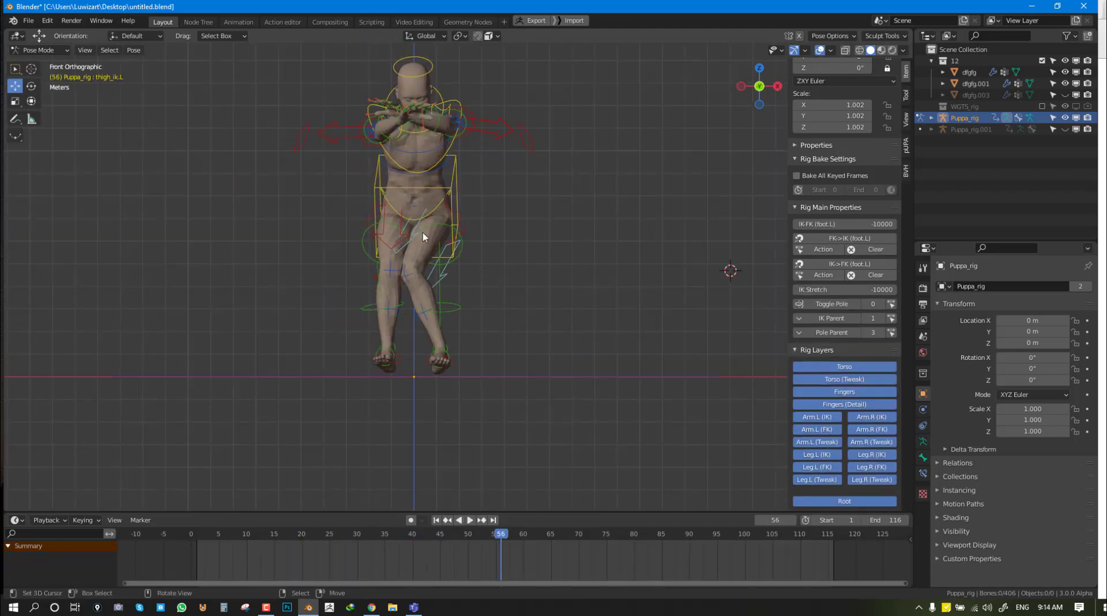
- Use wireframe to select the left thigh IK control, rotate it, and replay to check
left_click(422, 233)
scroll(426, 234, "up", 1)
key("shift+z")
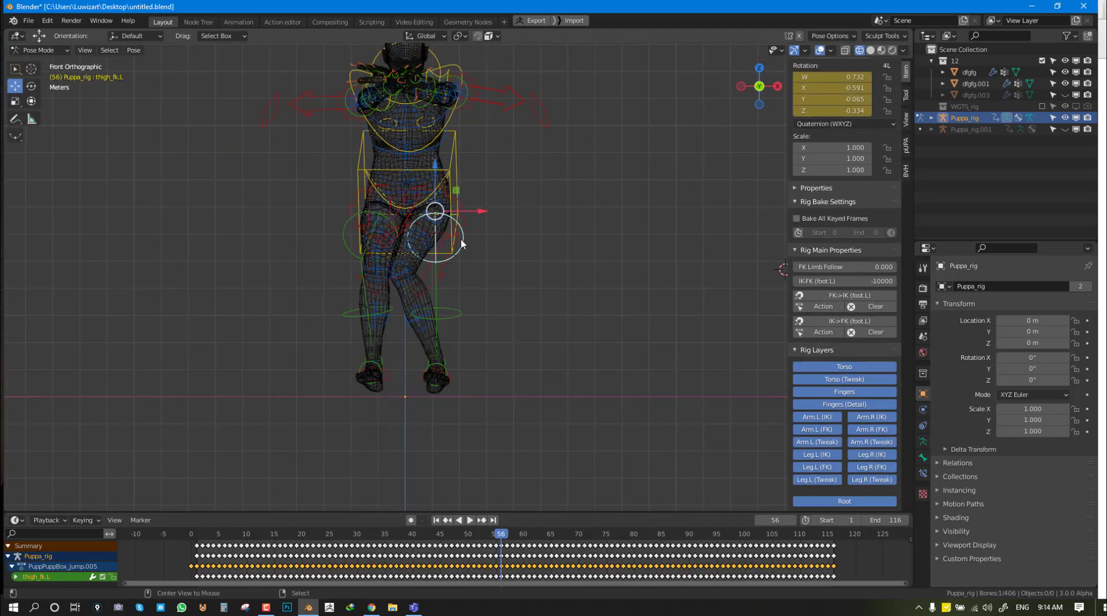
left_click(440, 275)
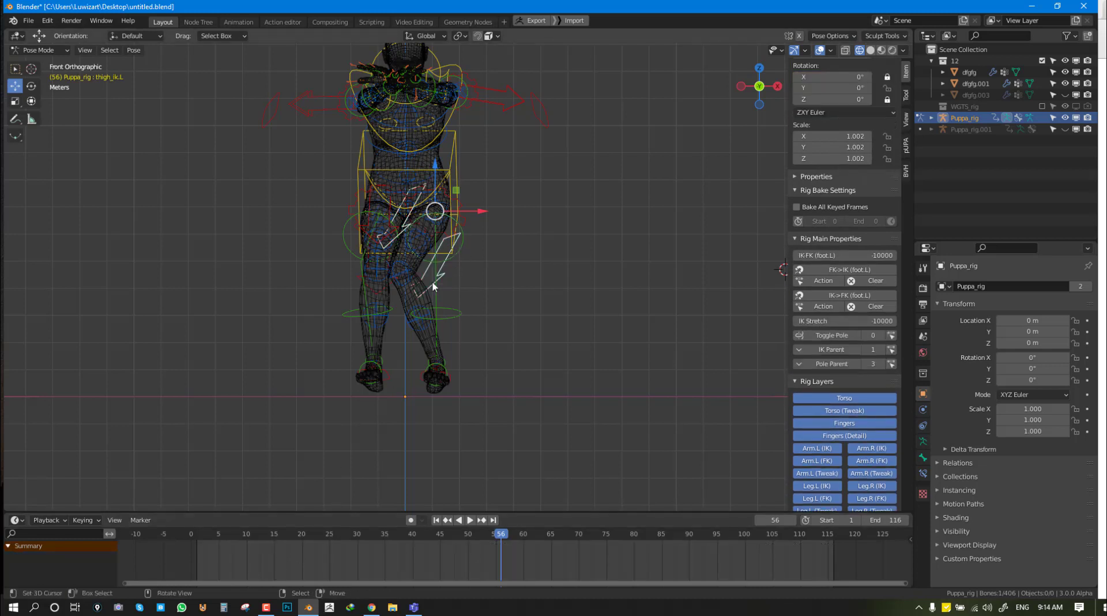
key("shift+z")
key("r")
key("r")
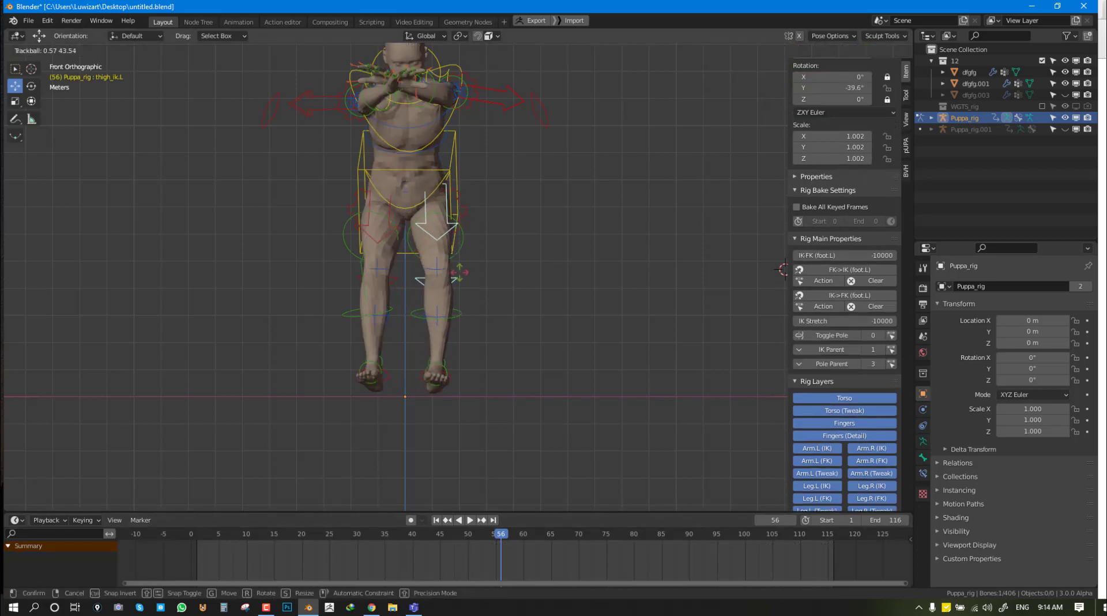
key("Return")
key("space")
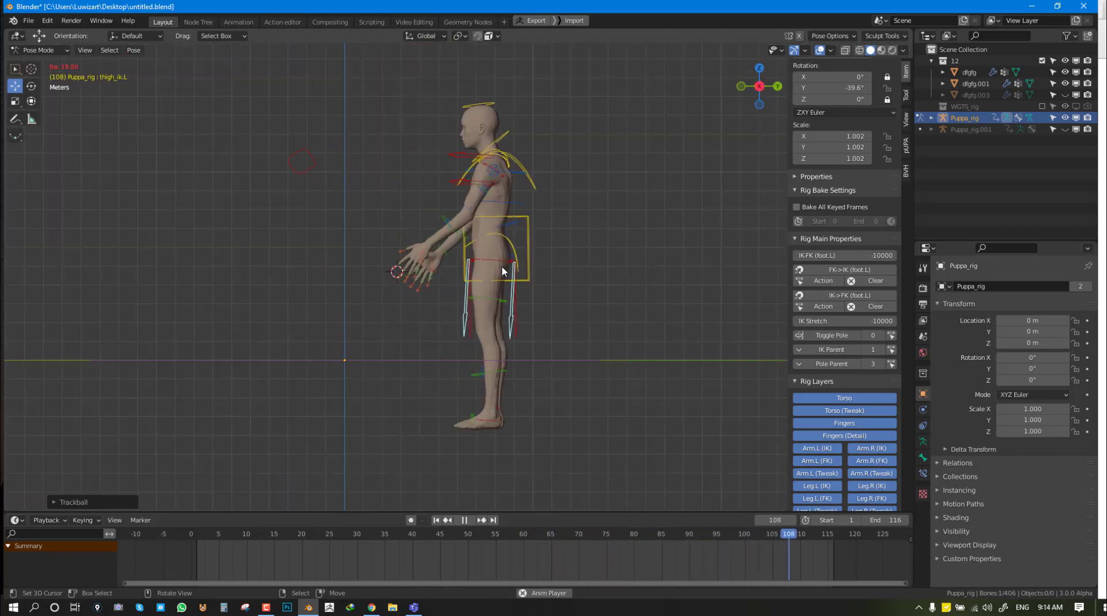
key("space")
scroll(521, 370, "up", 1)
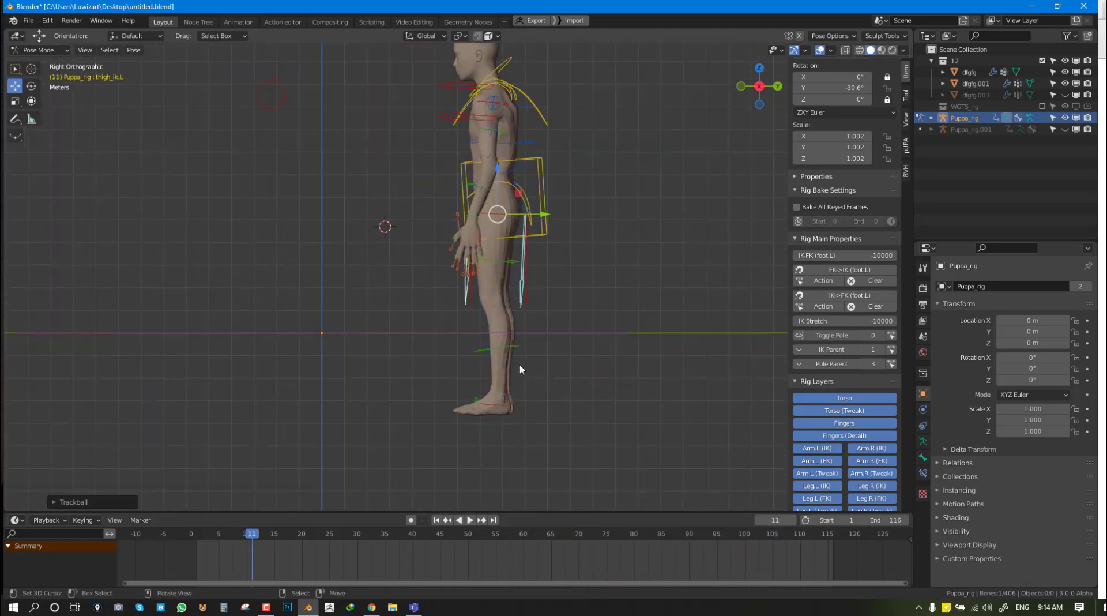
scroll(537, 350, "up", 1)
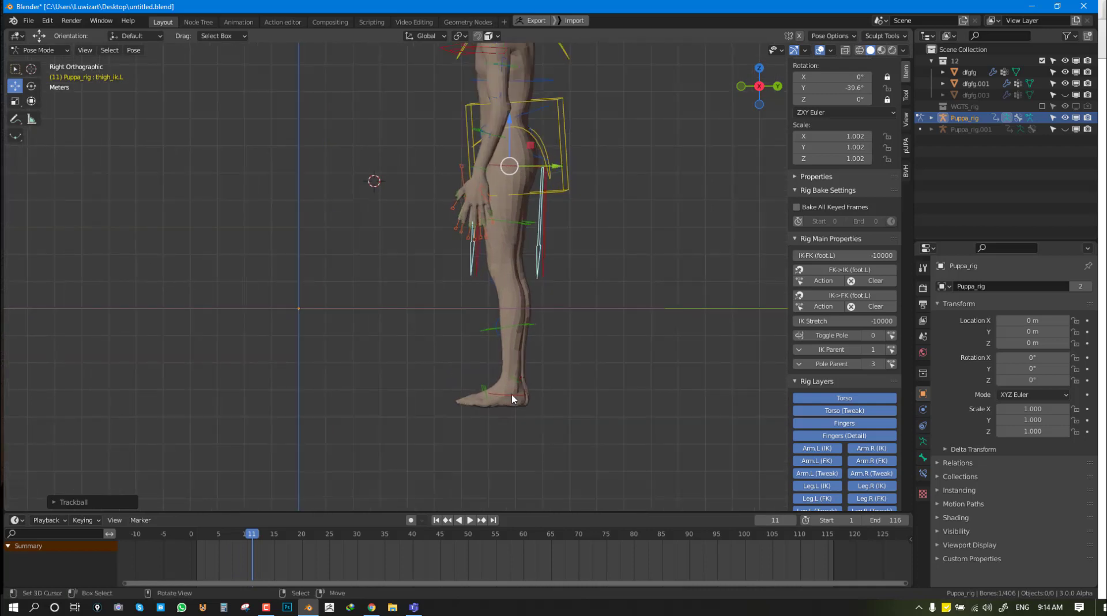
left_click(511, 395)
middle_click_drag(528, 395, 532, 380)
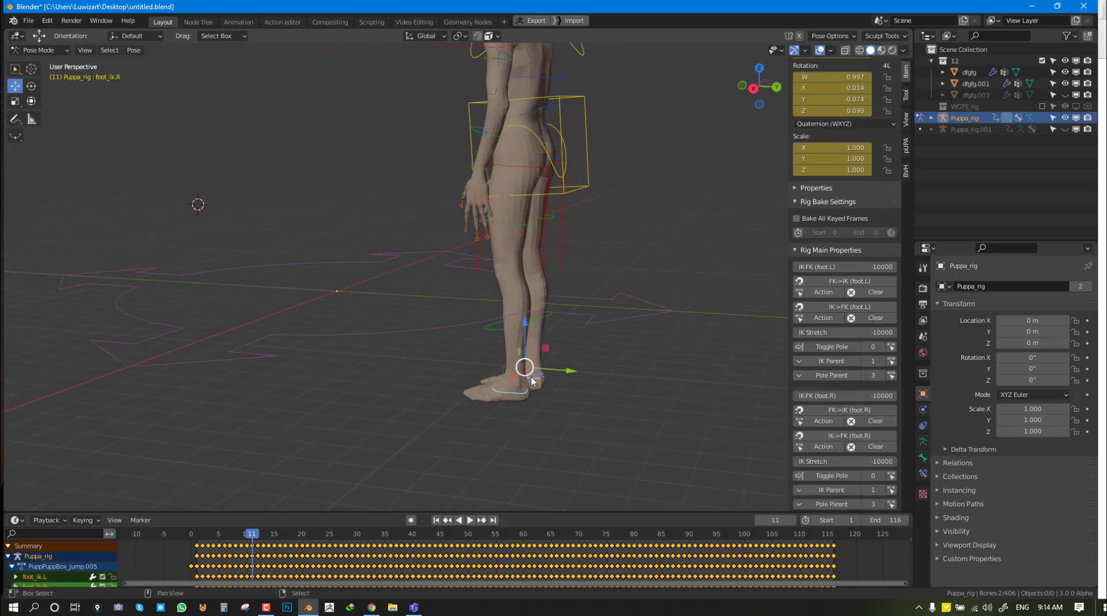
key("h")
key("KP_3")
key("space")
left_click_drag(260, 561, 311, 561)
key("Escape")
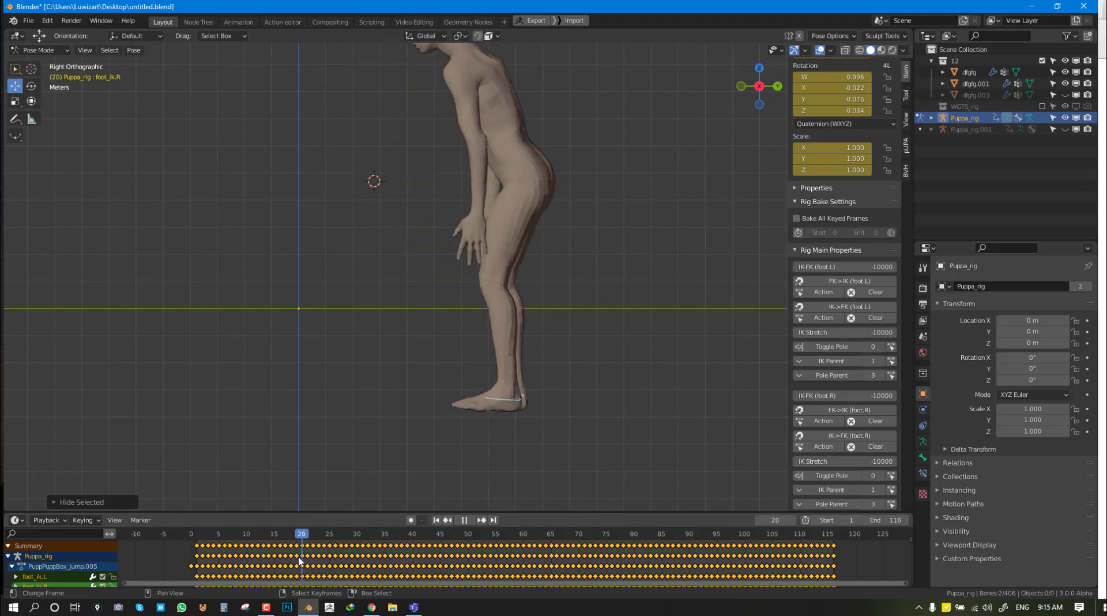
key("alt+h")
scroll(617, 544, "up", 3)
scroll(503, 561, "up", 3)
left_click(396, 558)
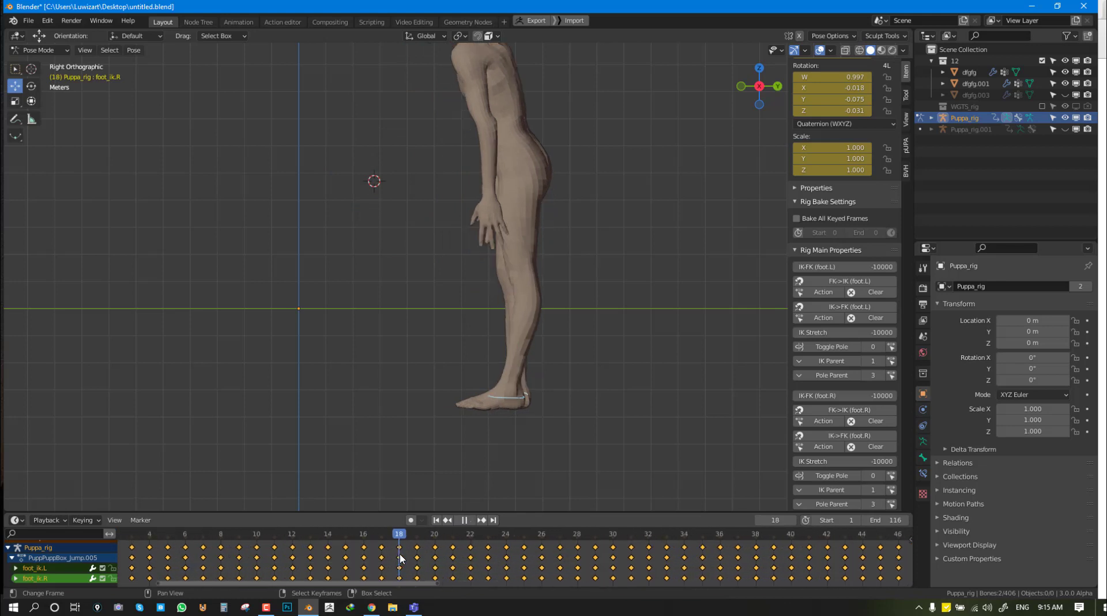
key("shift+ctrl+space")
left_click(399, 561)
key("space")
mouse_move(570, 181)
middle_mouse_down()
mouse_move(645, 182)
mouse_move(466, 263)
middle_mouse_up()
key("alt+h")
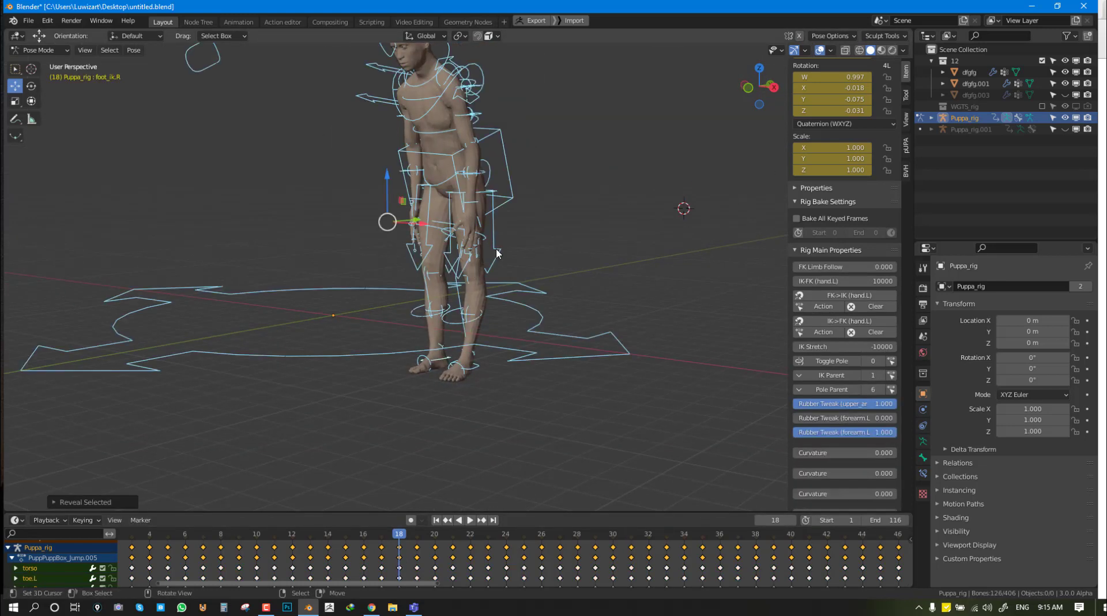
left_click(496, 252)
key("KP_3")
- Turn on the pole targets for both the left and right legs
middle_click_drag(547, 333, 673, 304)
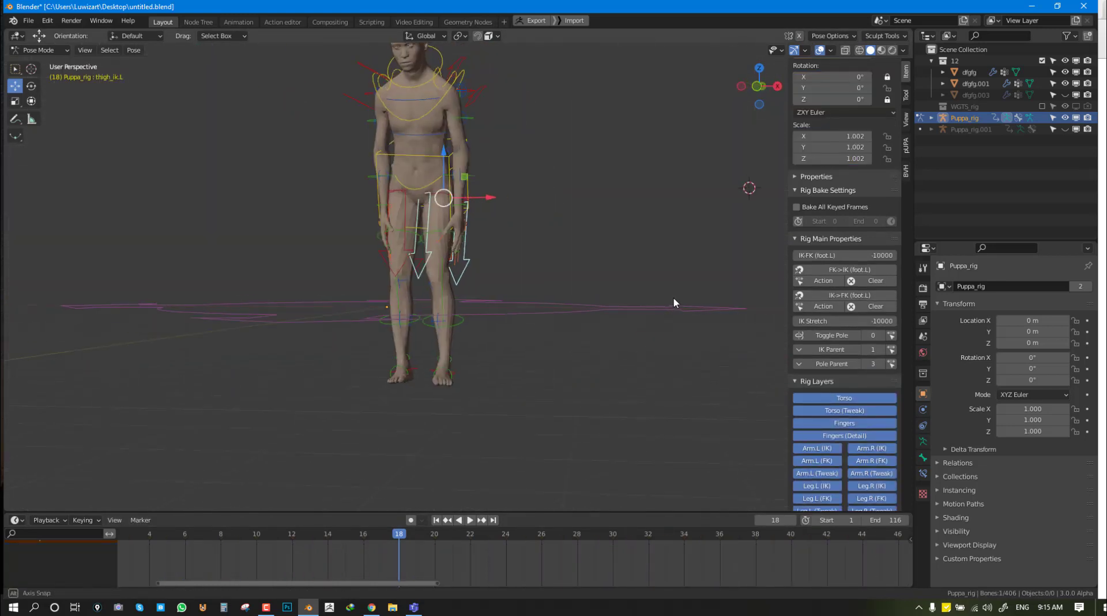
left_click(882, 337)
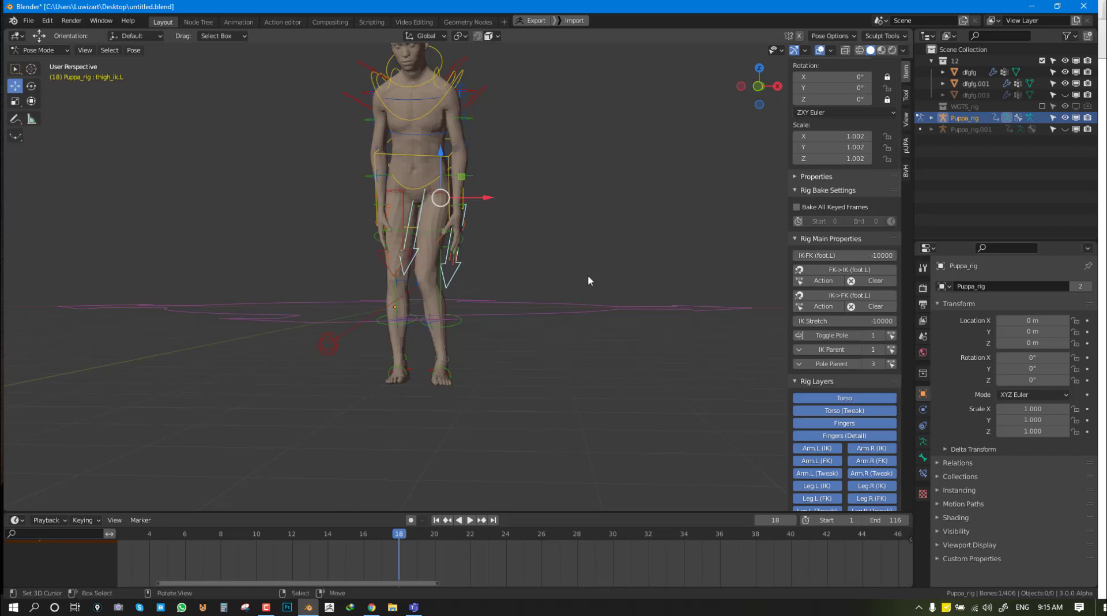
left_click(389, 271)
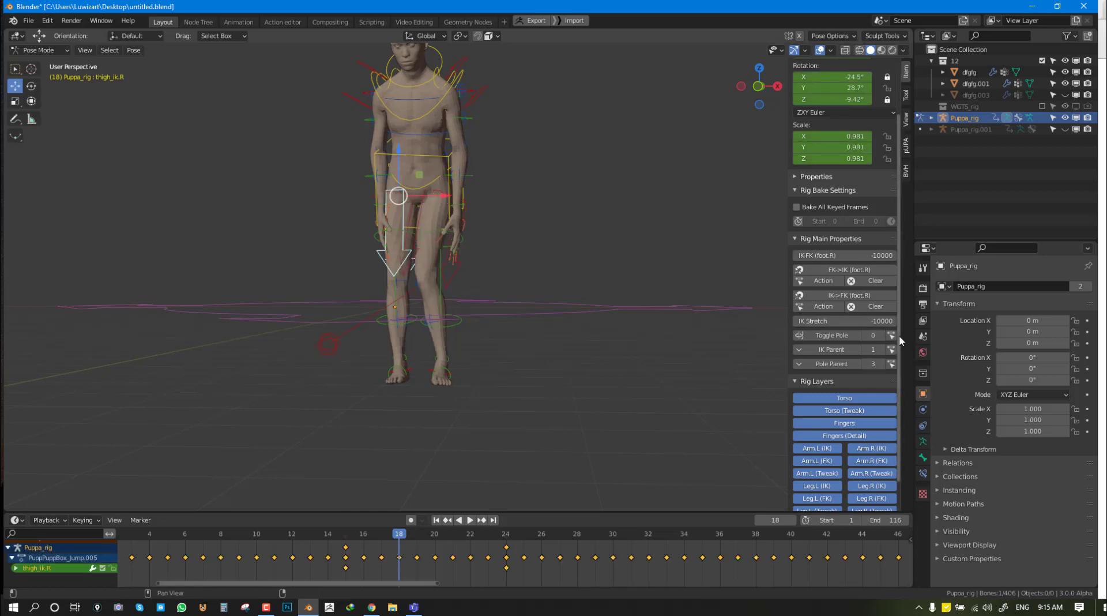
left_click(881, 337)
- Test-move the left knee target, undo it, and replay the jump in side view
left_click(326, 345)
key("KP_1")
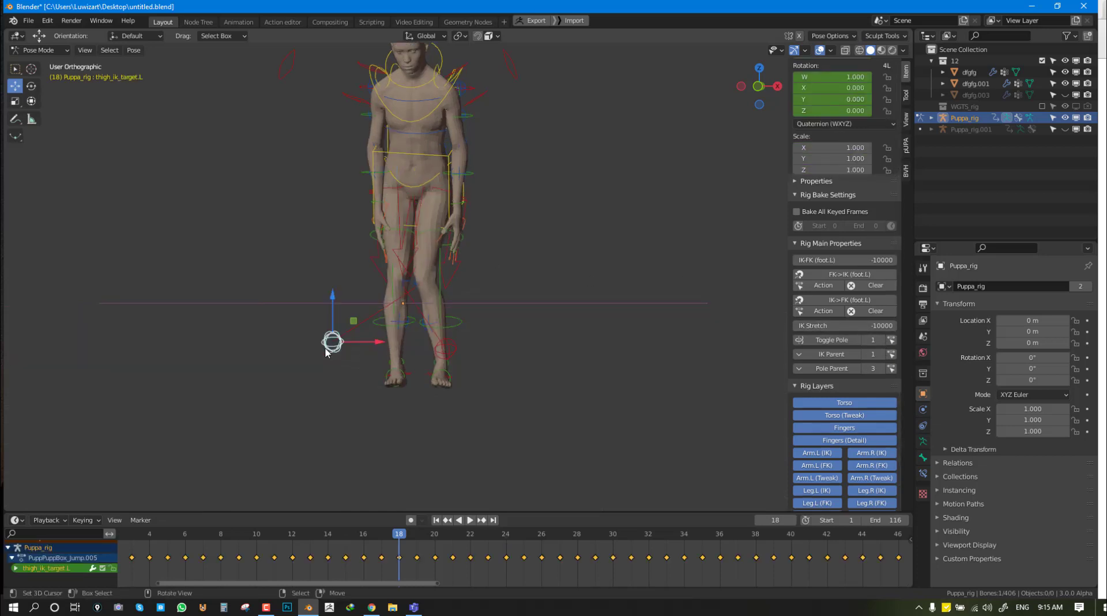
mouse_move(337, 345)
left_mouse_down()
mouse_move(441, 346)
mouse_move(451, 357)
left_mouse_up()
key("ctrl+z")
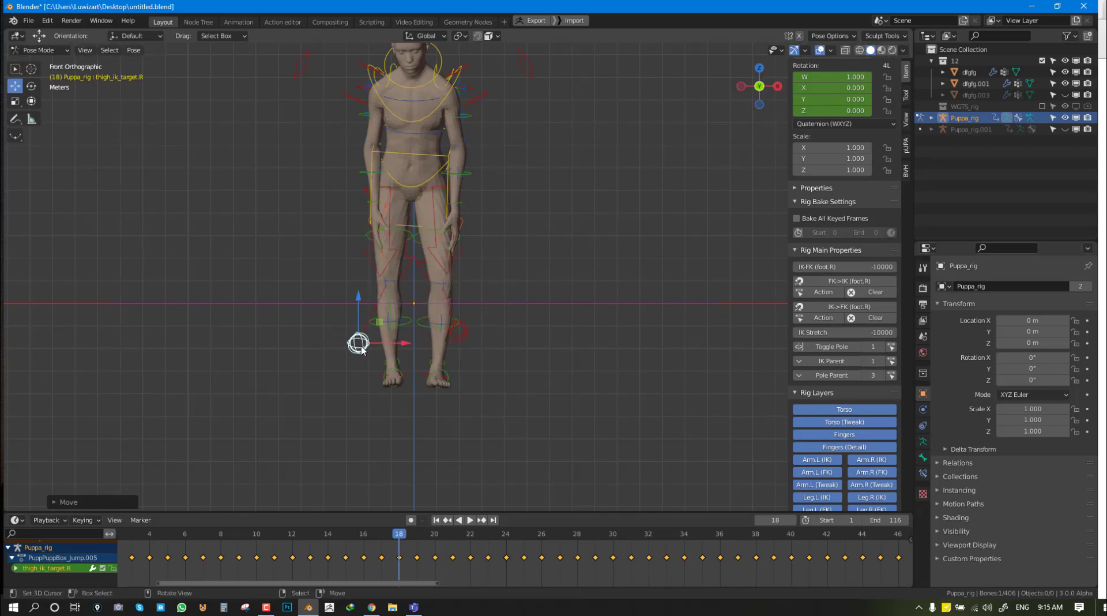
key("KP_3")
key("space")
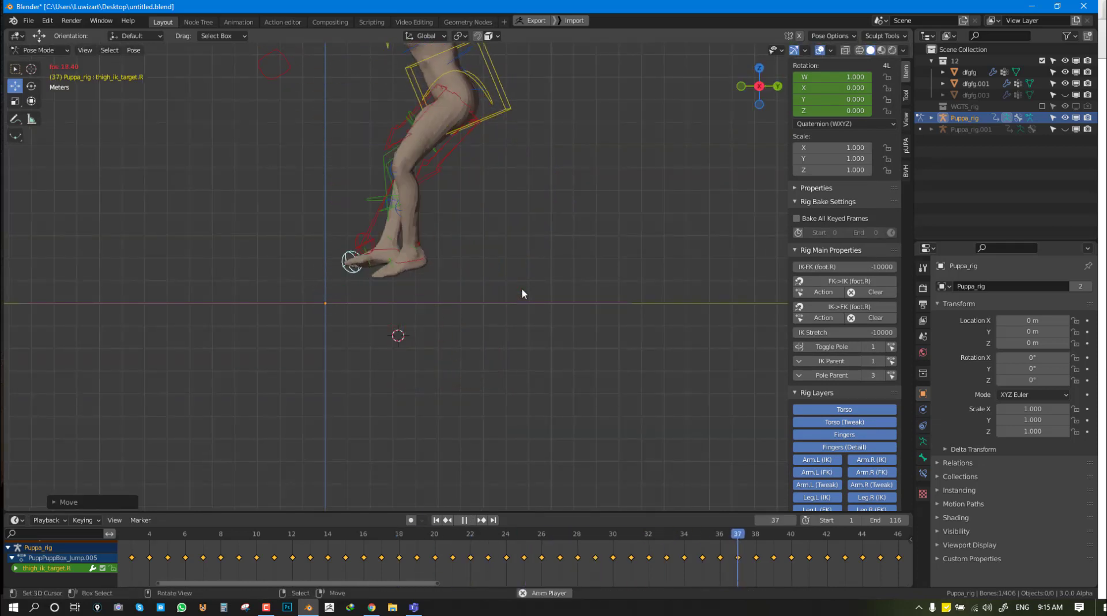
key("space")
mouse_move(412, 315)
middle_mouse_down()
mouse_move(499, 319)
mouse_move(455, 333)
middle_mouse_up()
- Select both thigh IK controls and delete their keyframes
left_click(466, 219)
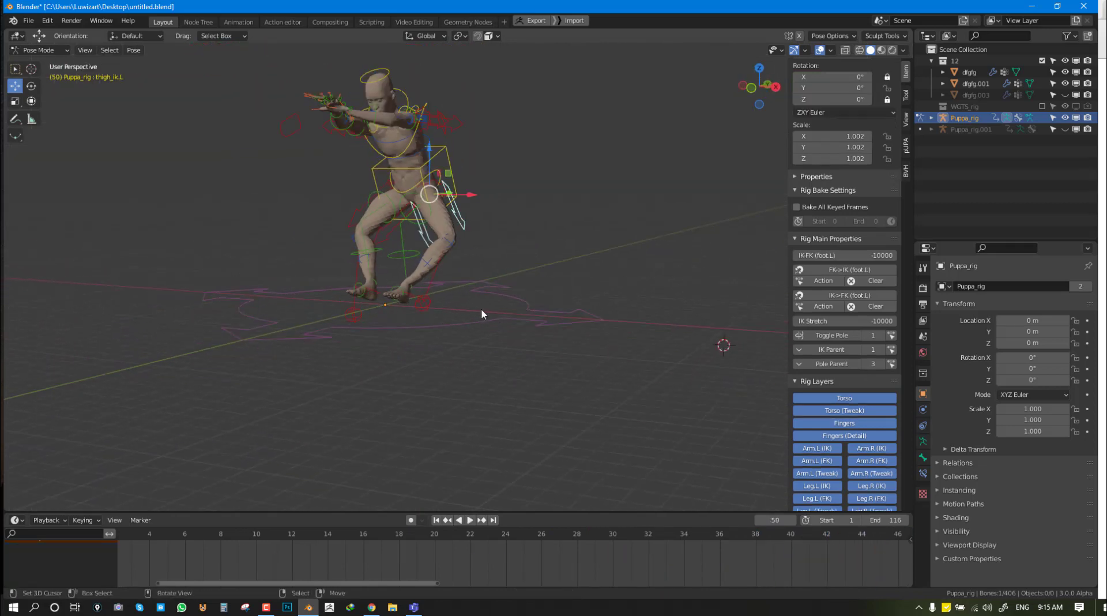
left_click(359, 220)
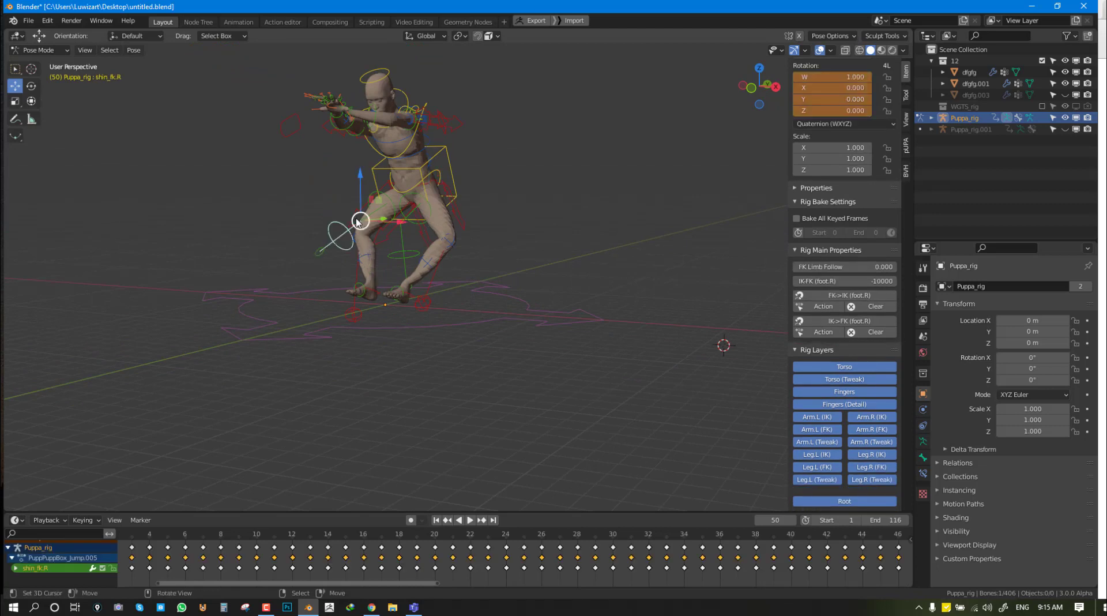
scroll(369, 554, "down", 2)
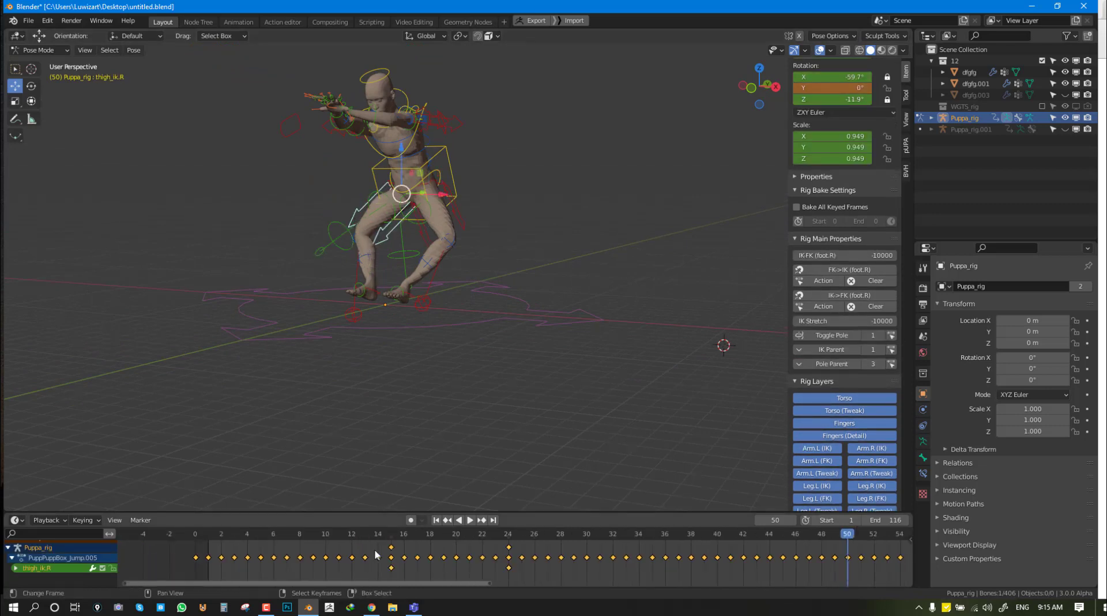
key("x")
left_click(371, 542)
- Reposition the left thigh IK target, then delete keyframes from both thigh targets
left_click(423, 302)
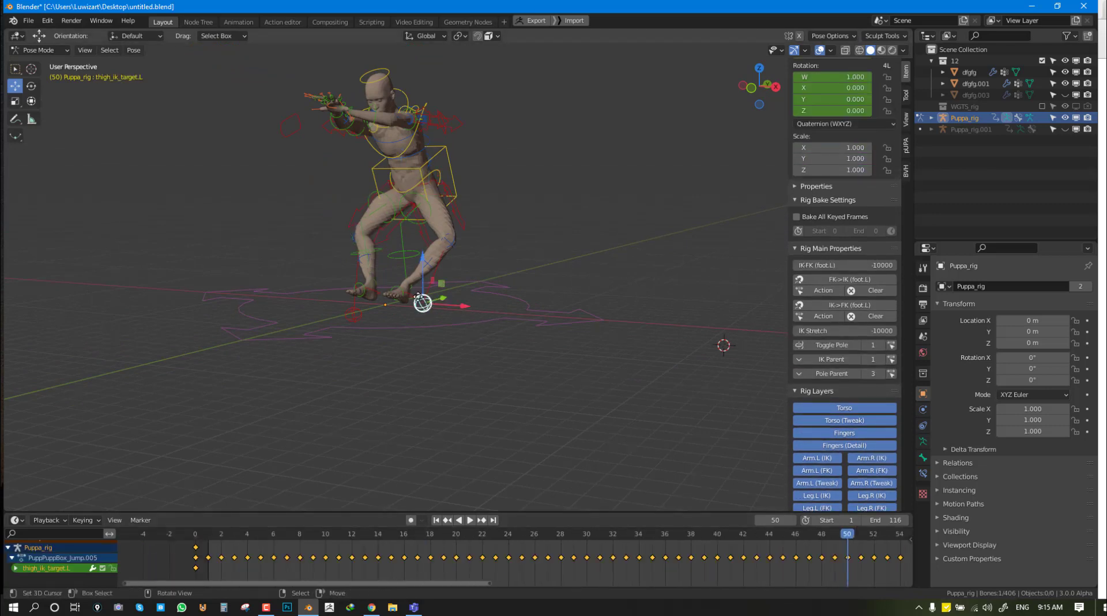
key("g")
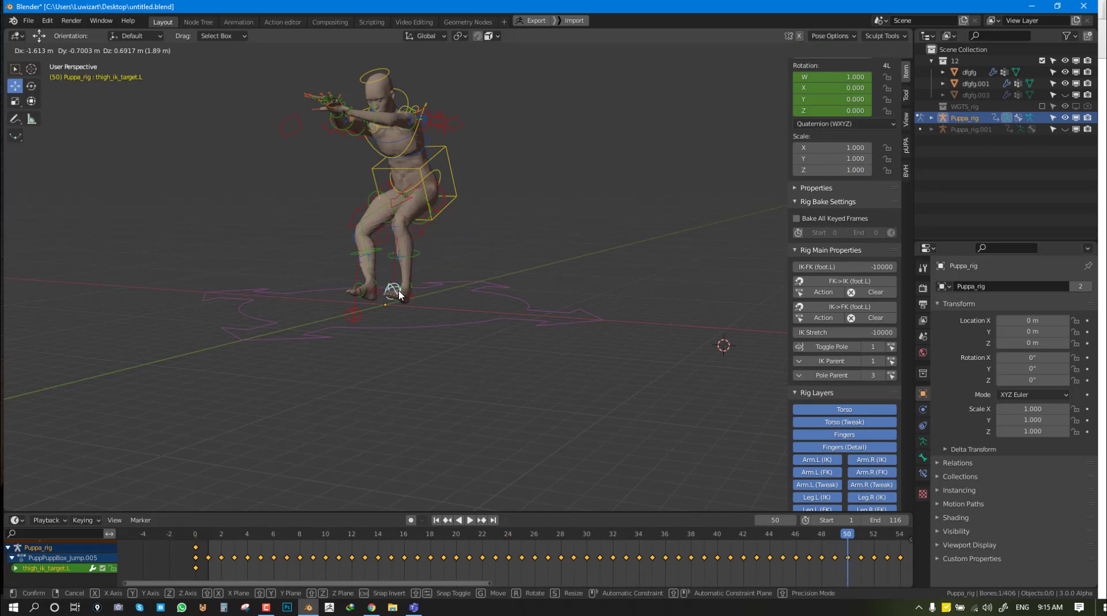
left_click(402, 288)
left_click(353, 314, "shift")
key("x")
left_click(220, 555)
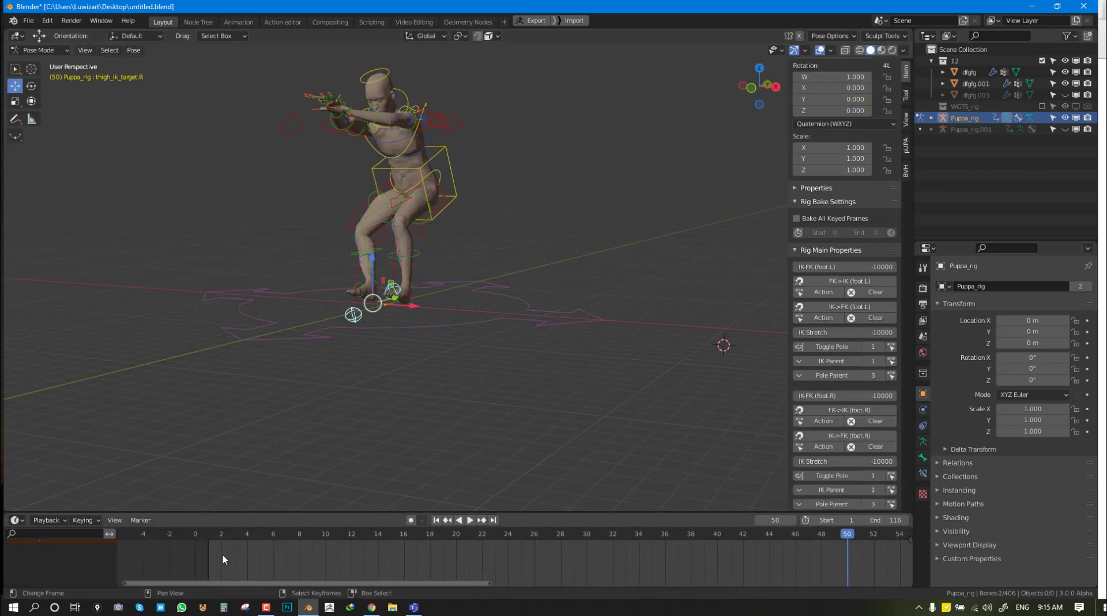
- Replay the jump from the start in Right Ortho view and move the left thigh target onto the foot
key("shift+Left")
key("space")
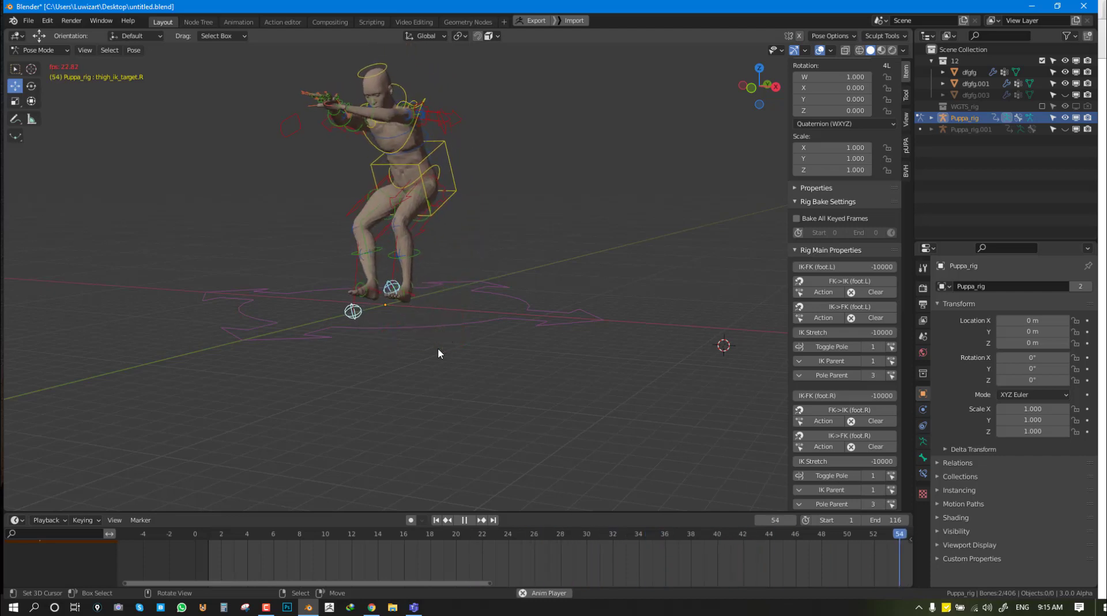
key("KP_3")
key("space")
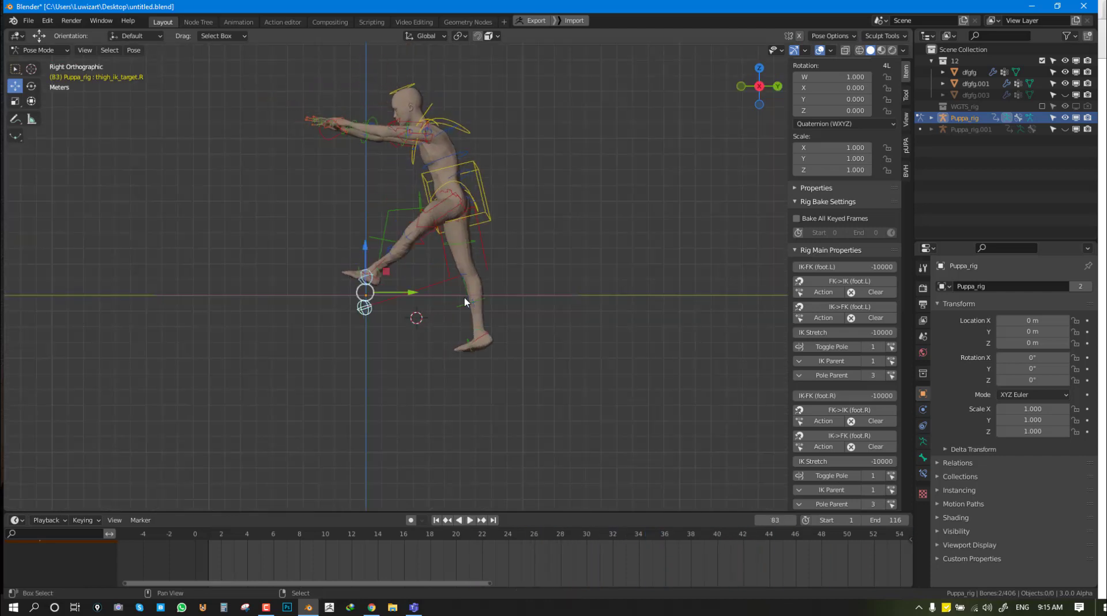
scroll(488, 248, "up", 3)
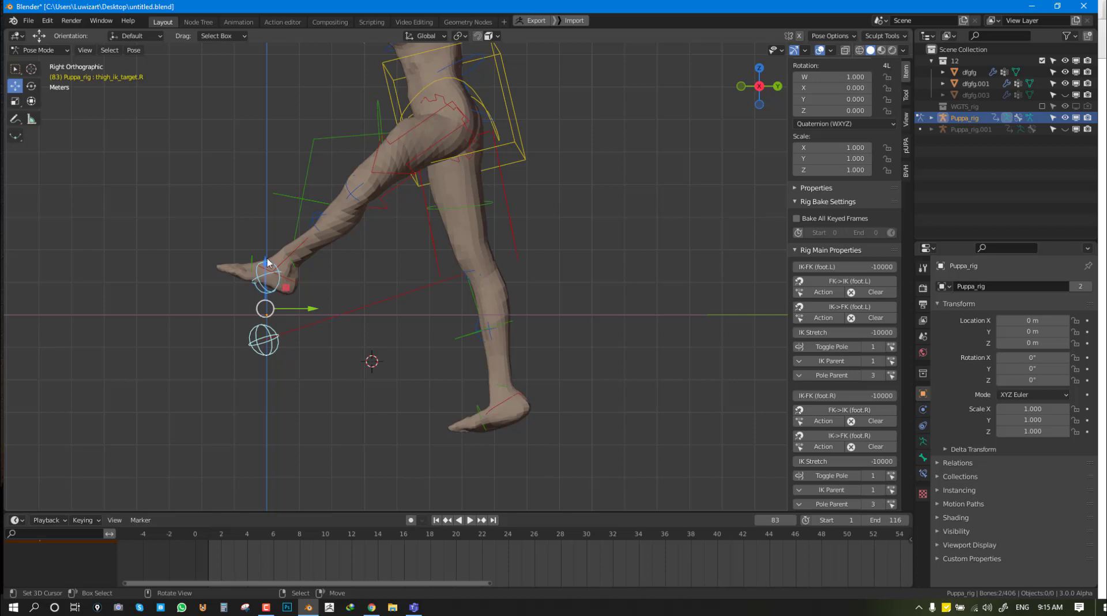
left_click_drag(267, 271, 288, 298)
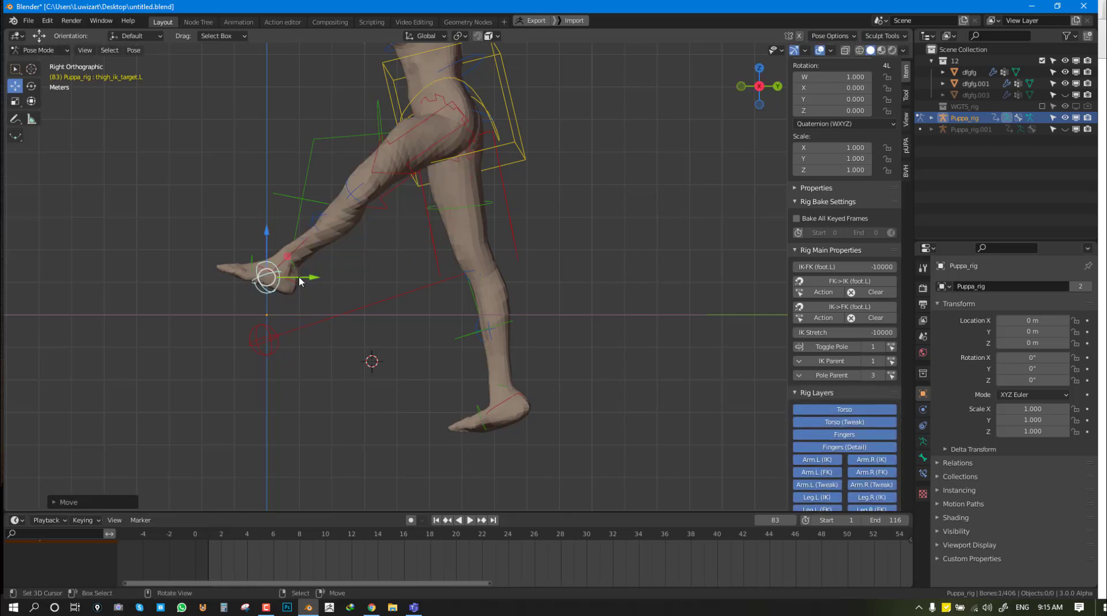
left_click(299, 277)
- With both foot IK controls selected, stop at frame 18 and add marker F_18
left_click(499, 403)
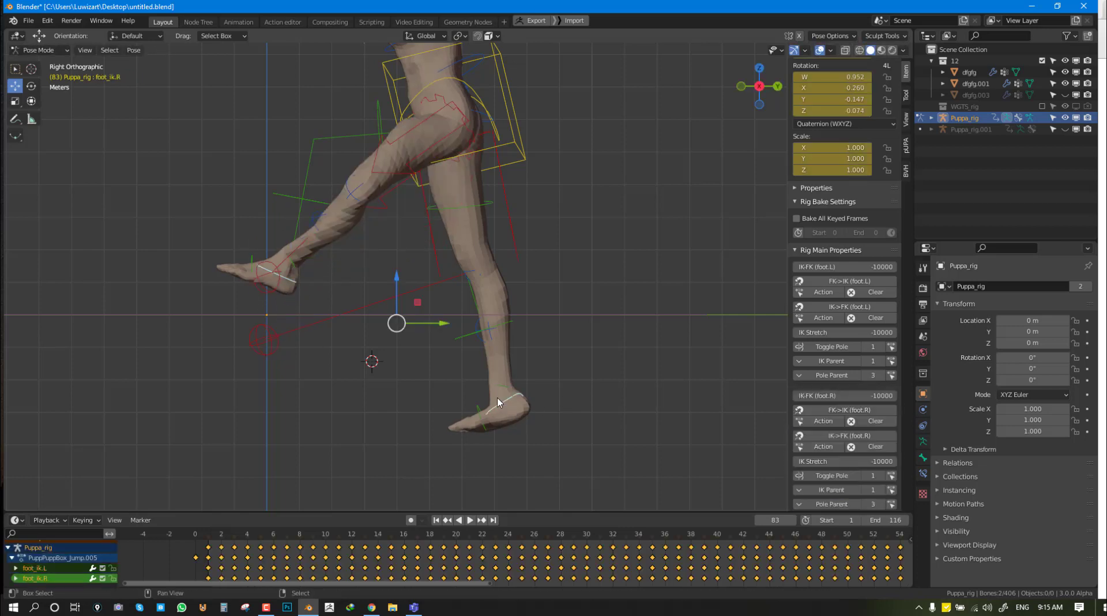
left_click(437, 556)
key("space")
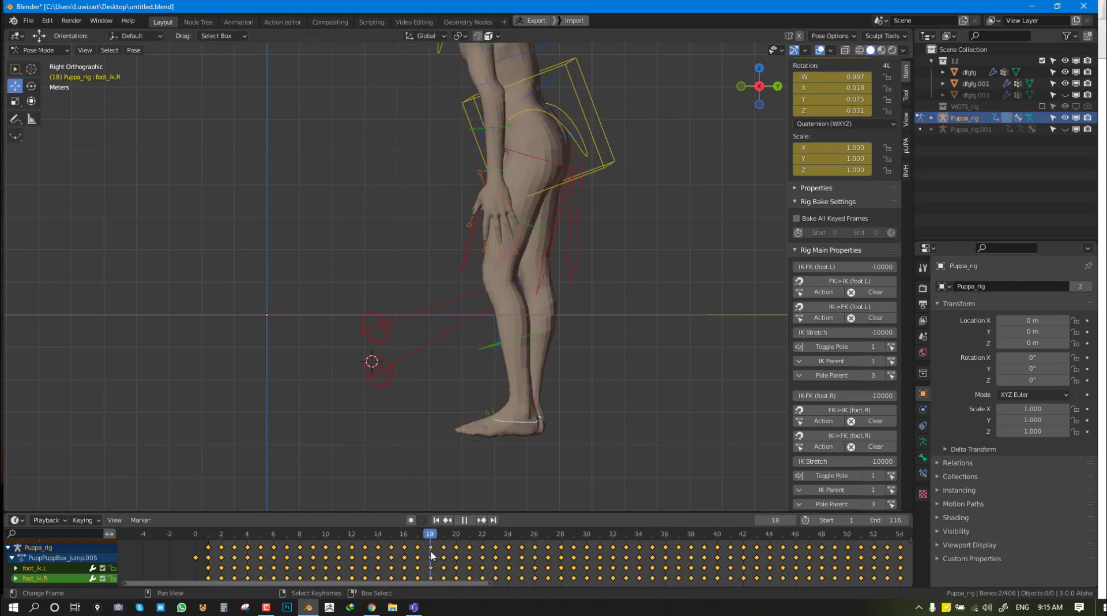
key("Escape")
scroll(457, 425, "up", 2)
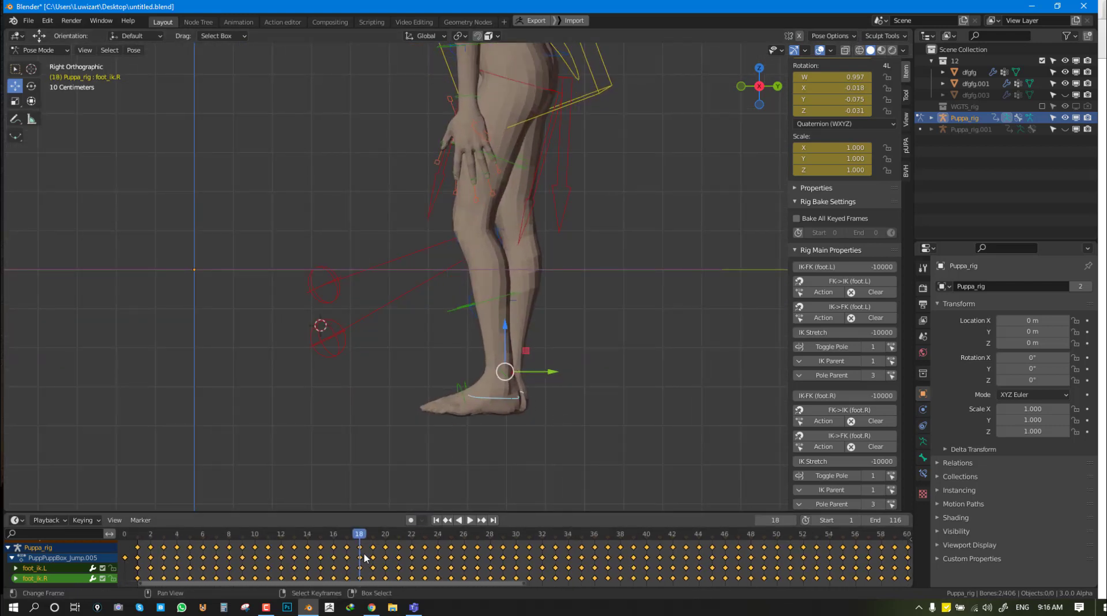
key("Delete")
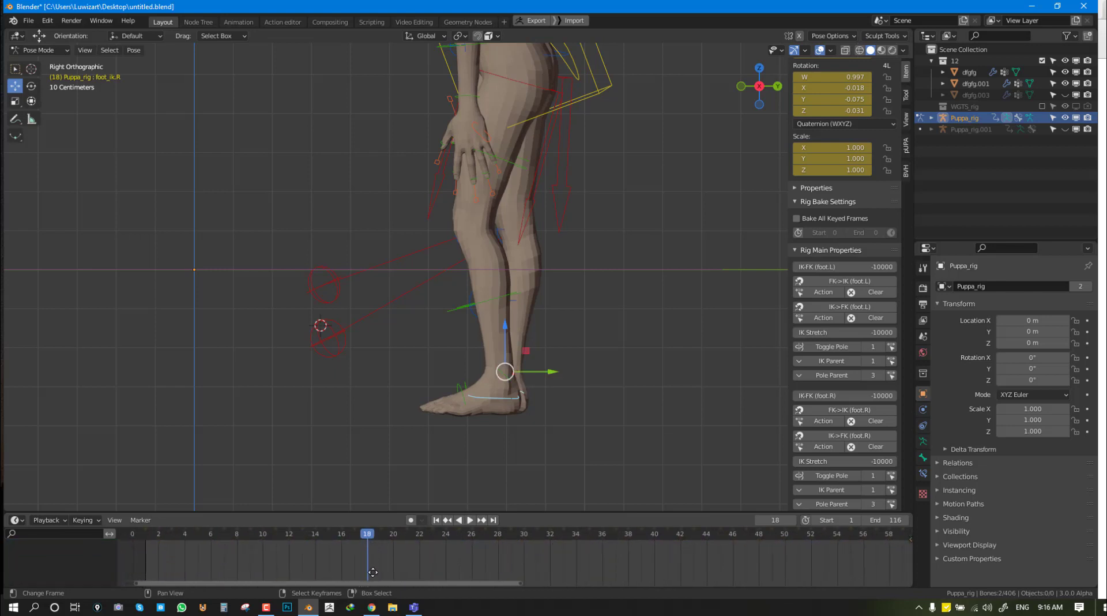
key("ctrl+z")
key("m")
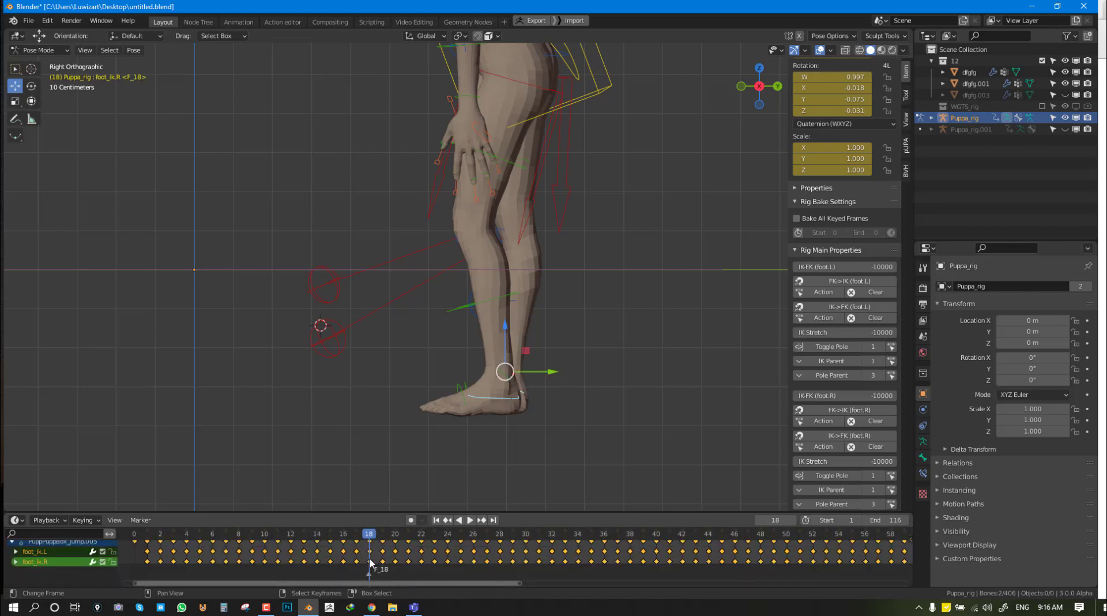
- Delete the foot IK keys on frames 19–28 in the enlarged keyframe area
middle_click_drag(369, 565, 369, 571)
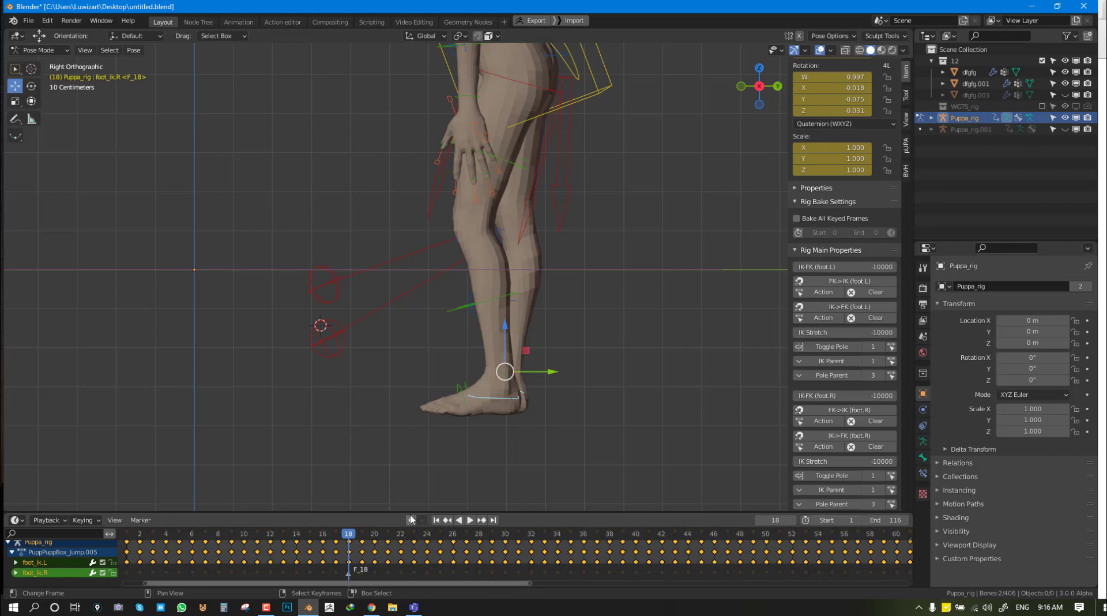
left_click_drag(411, 511, 398, 392)
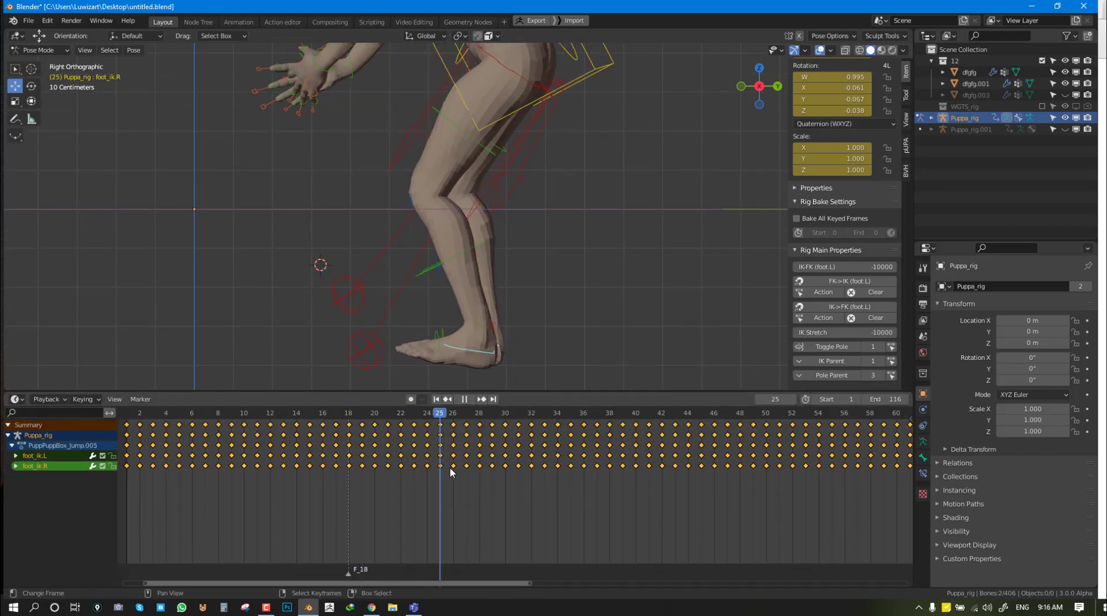
left_click(497, 469)
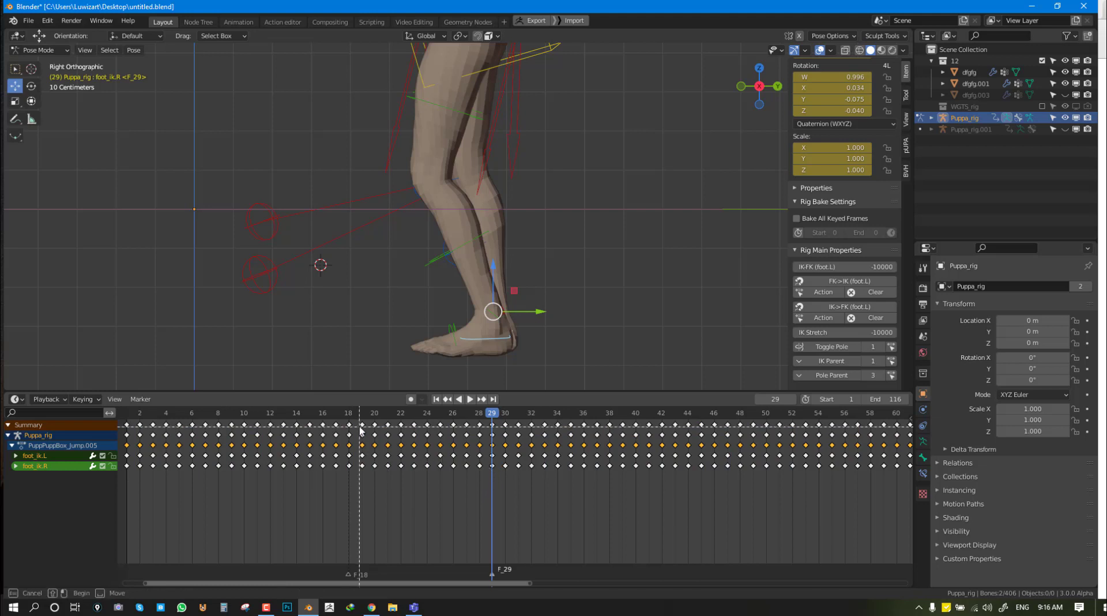
left_click_drag(359, 425, 481, 499)
mouse_move(542, 311)
middle_mouse_down()
mouse_move(580, 300)
mouse_move(565, 323)
middle_mouse_up()
key("x")
left_click(407, 457)
- Duplicate the frame-18 foot keys to frame 29 and play back the held landing
left_click(350, 430)
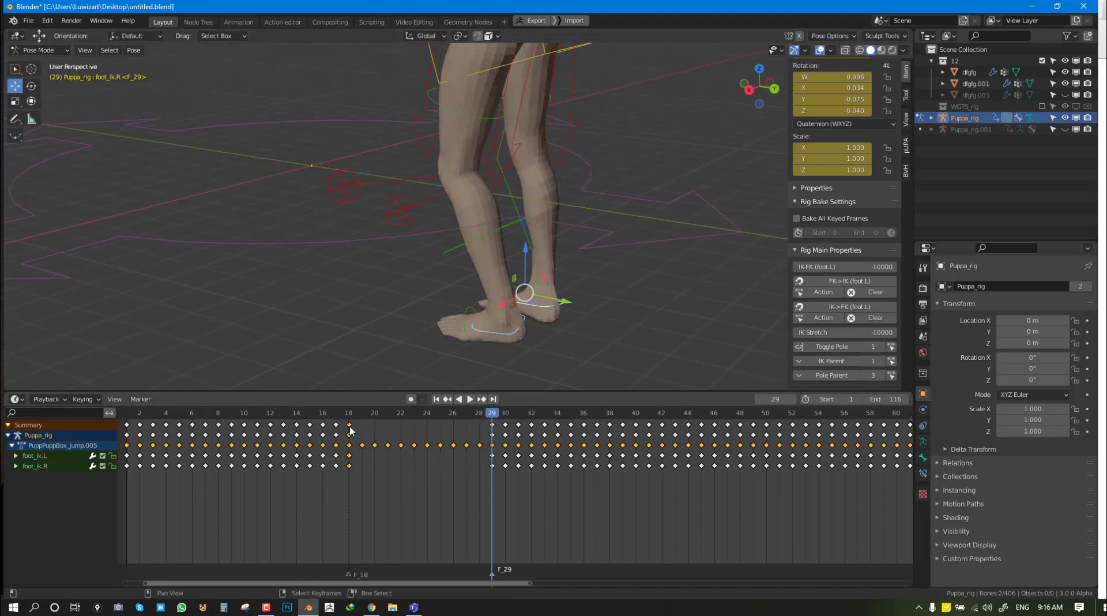
key("shift+d")
left_click(493, 430)
key("KP_3")
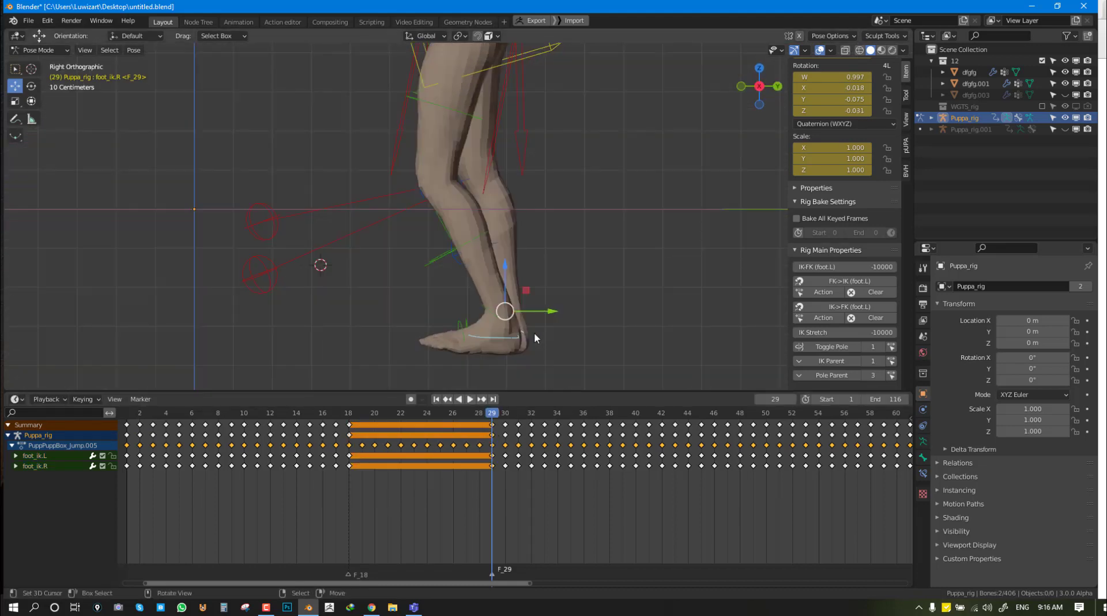
key("space")
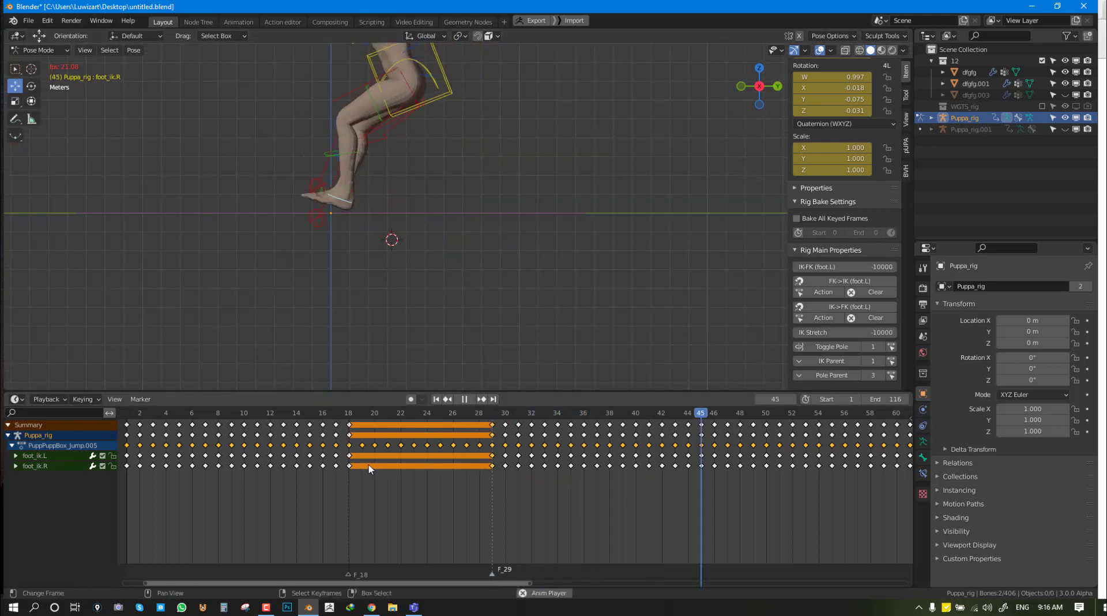
key("space")
key("space")
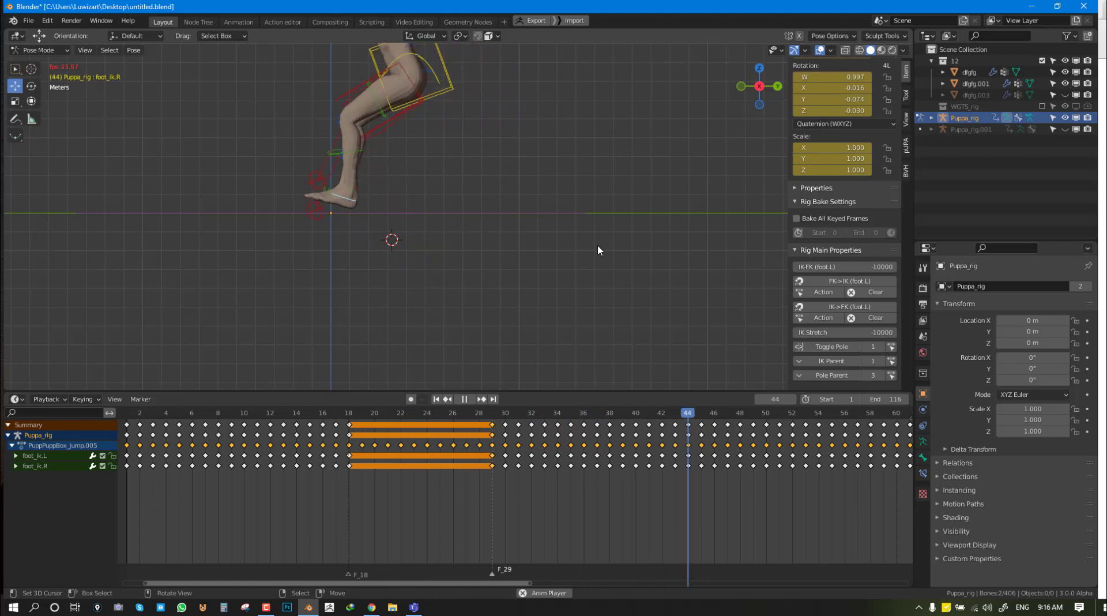
left_click_drag(357, 468, 490, 481)
- At frame 45, clear the foot controls' rotation and key the reset pose
middle_click_drag(504, 481, 304, 517)
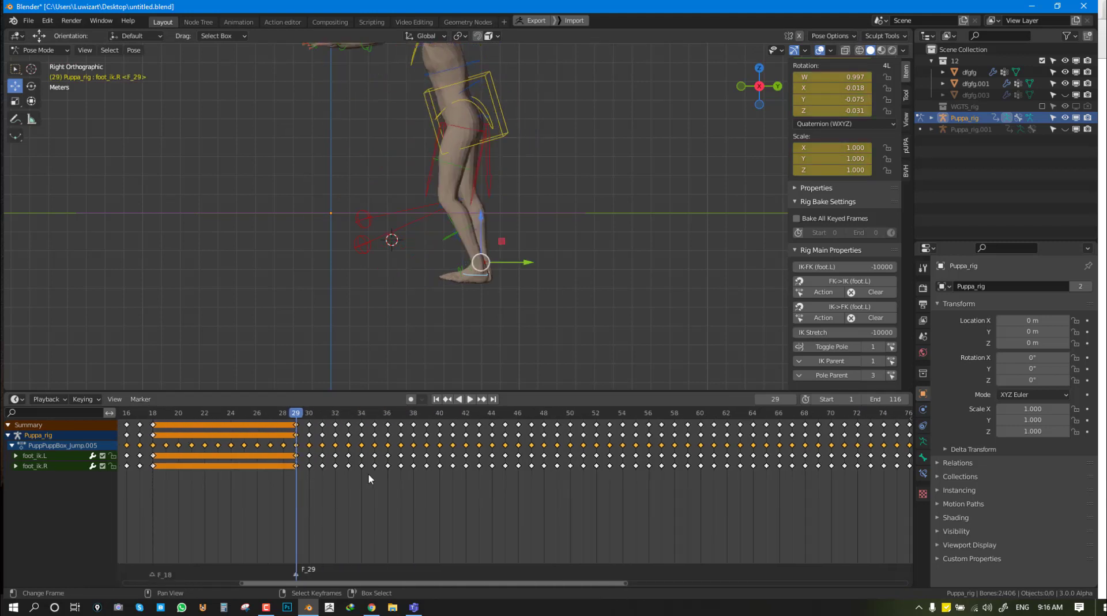
key("space")
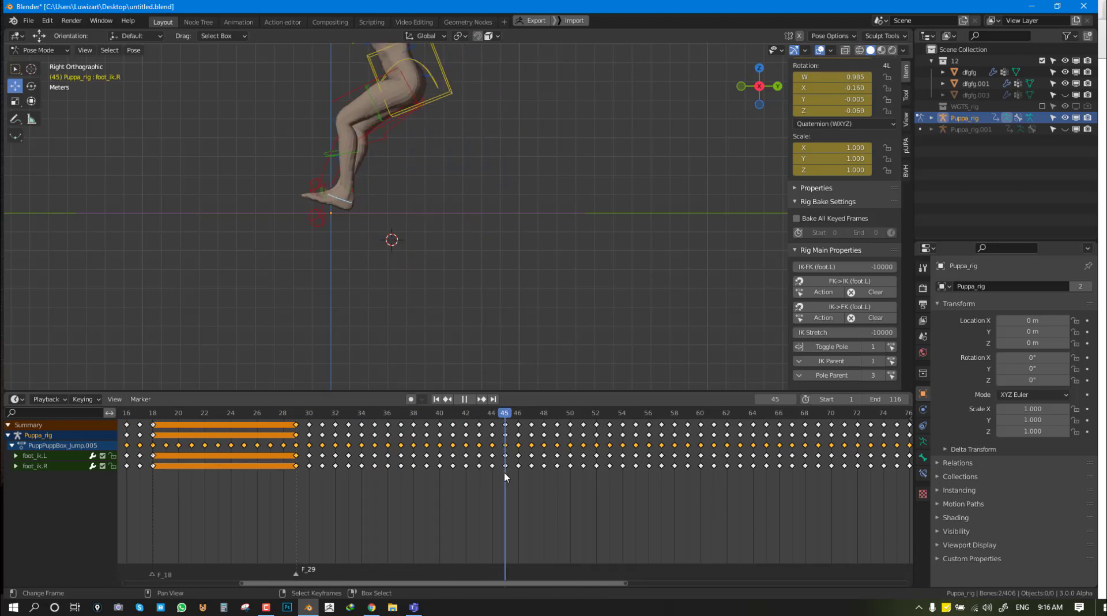
mouse_move(504, 472)
left_mouse_down()
mouse_move(490, 469)
mouse_move(506, 471)
left_mouse_up()
scroll(366, 240, "up", 3)
key("alt+r")
middle_click_drag(358, 227, 493, 296, "shift")
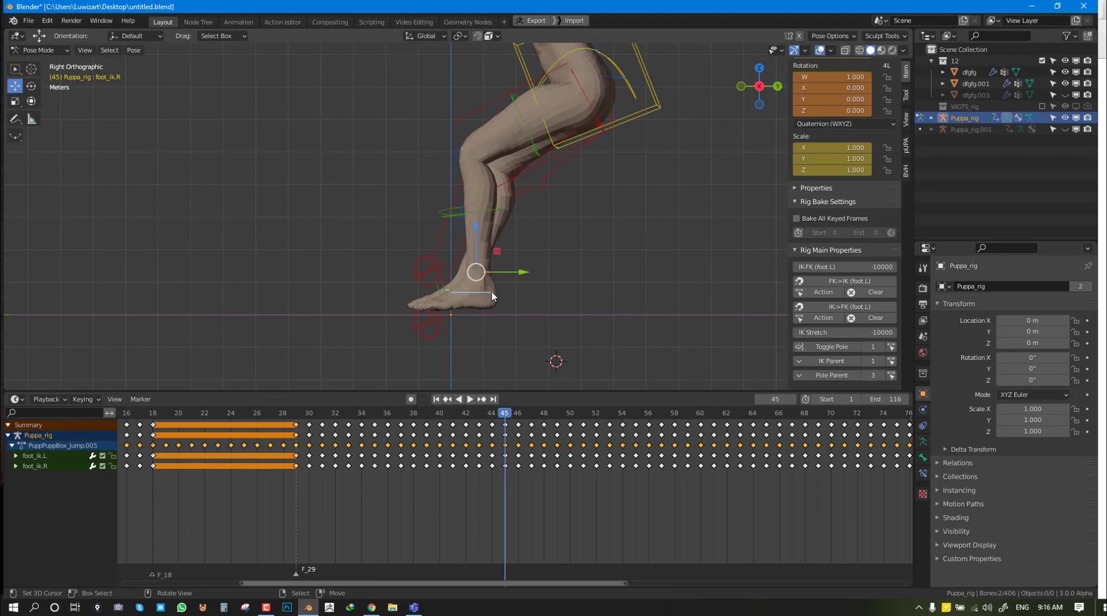
key("i")
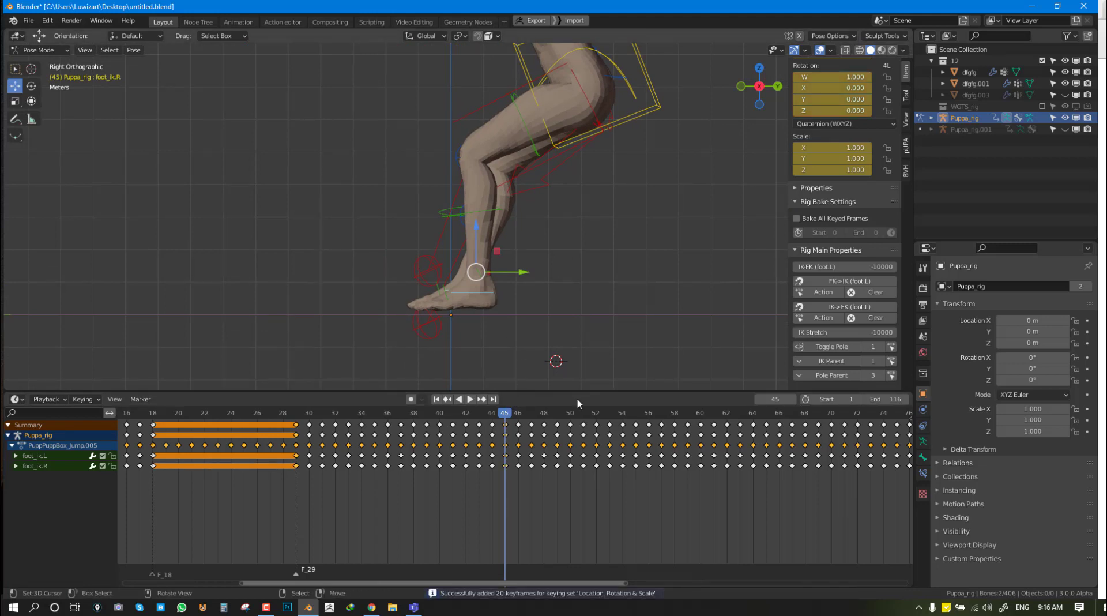
- Play past the landing, stop at frame 70 and add marker F_70
mouse_move(513, 497)
middle_mouse_down()
mouse_move(404, 497)
mouse_move(357, 518)
mouse_move(363, 556)
mouse_move(384, 519)
middle_mouse_up()
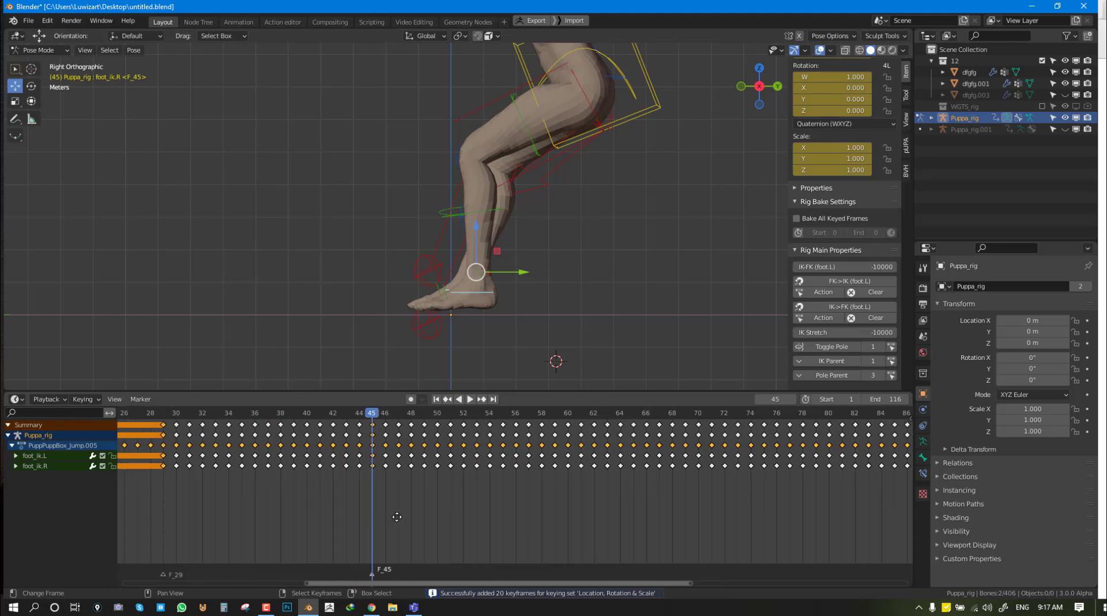
left_click(374, 579)
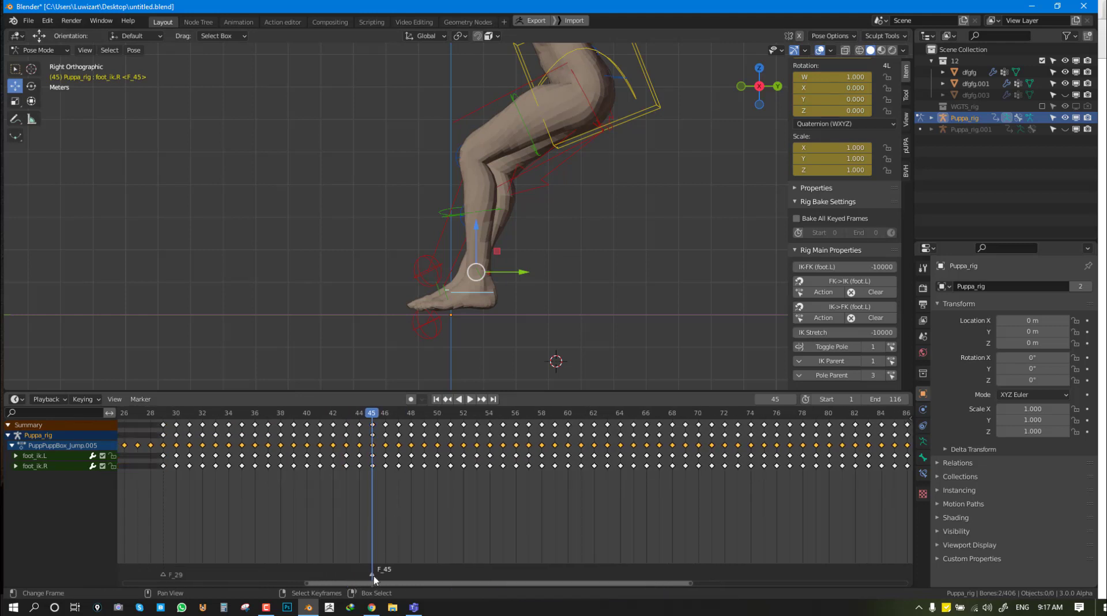
key("x")
key("space")
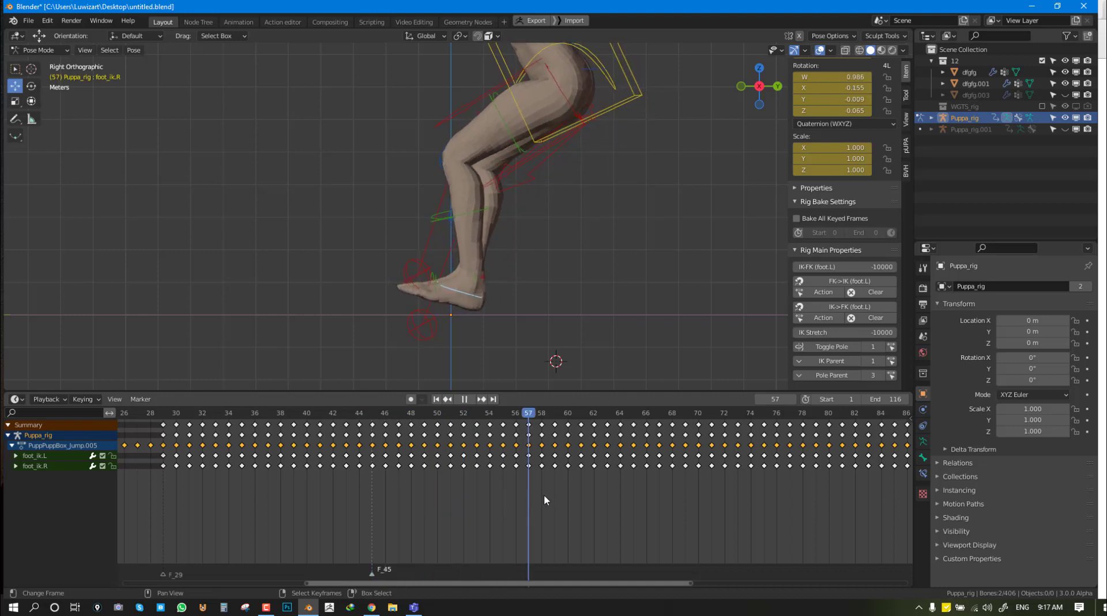
middle_click_drag(609, 490, 479, 520)
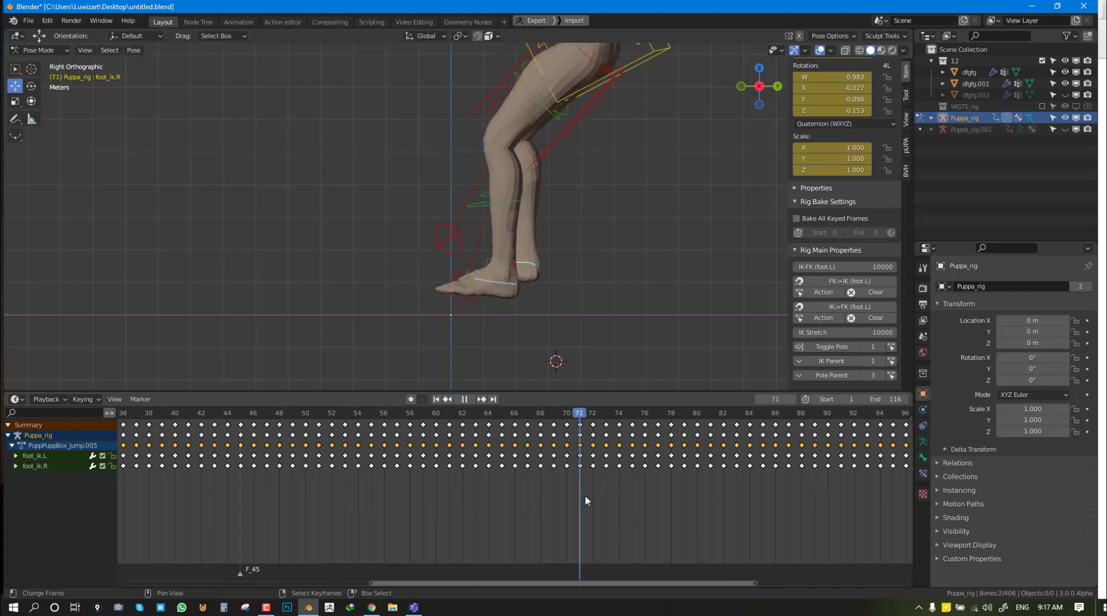
left_click_drag(584, 494, 573, 488)
key("space")
key("m")
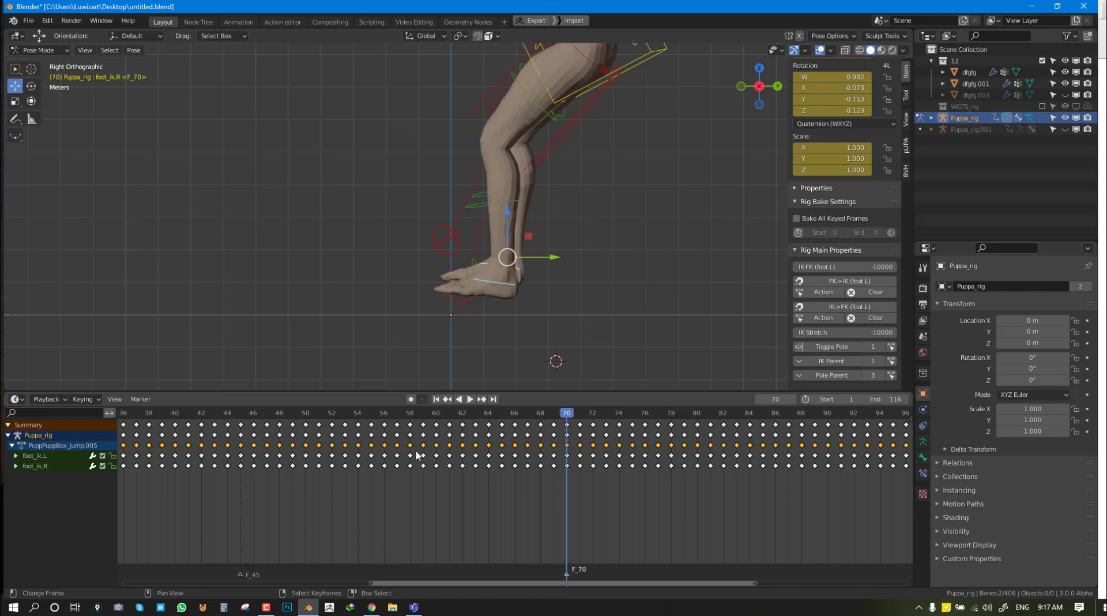
- Delete the foot keys on frames 46–68 and move the frame-45 keys to frame 70
key("c")
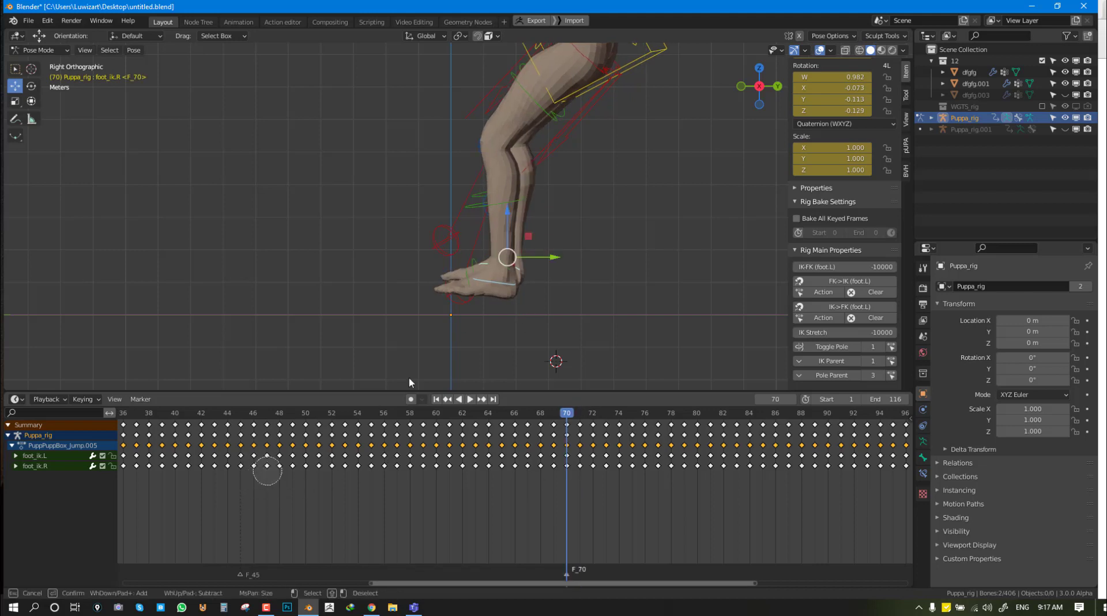
key("Escape")
key("b")
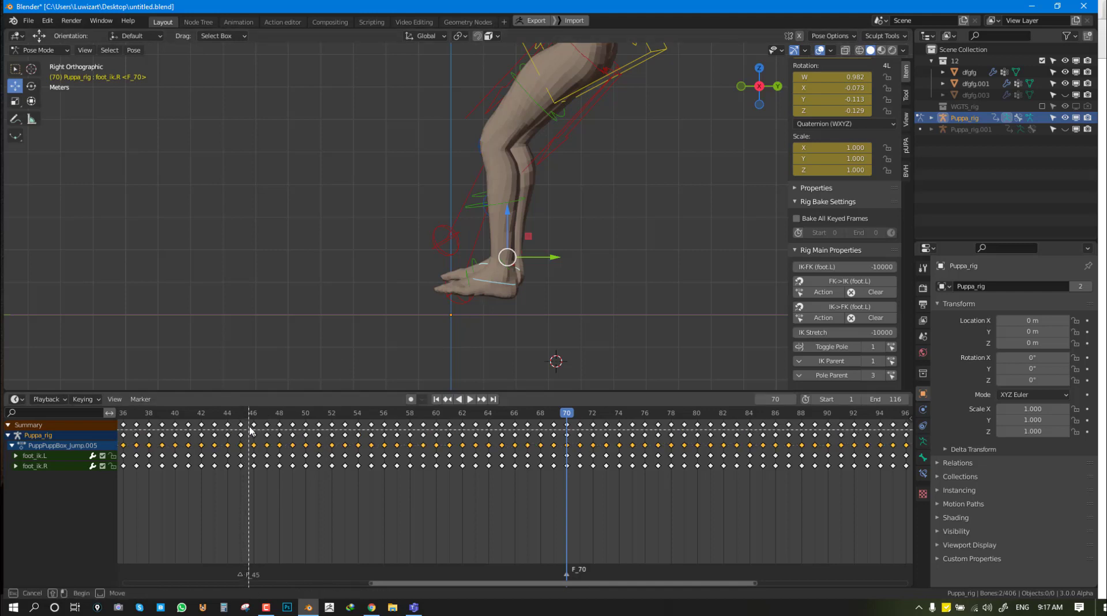
left_click_drag(250, 430, 558, 490)
key("x")
left_click(555, 451)
left_click_drag(242, 436, 569, 432)
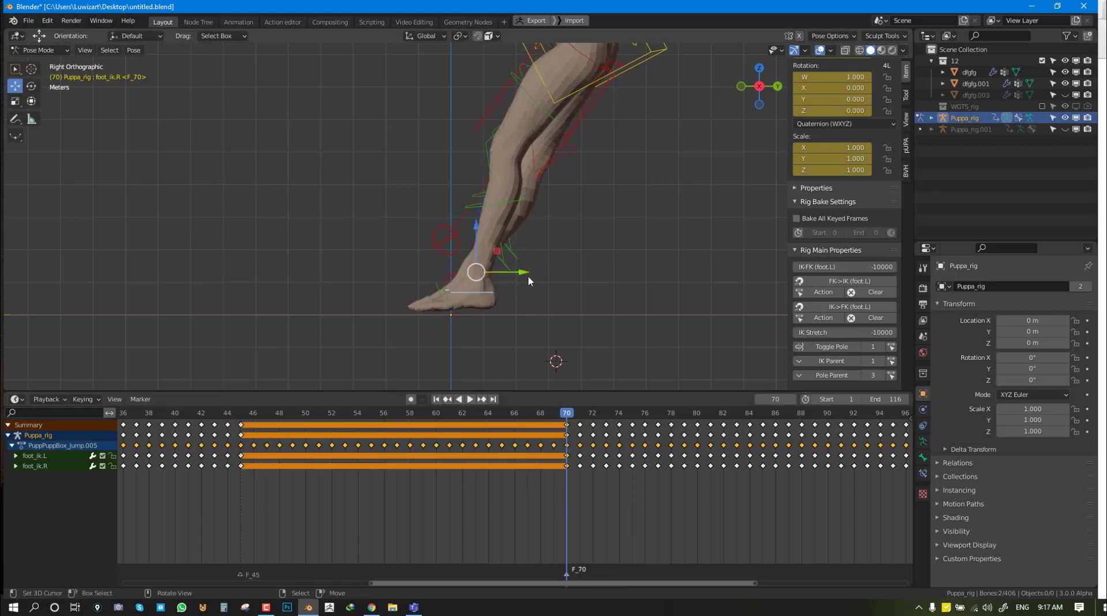
- Move the frame-70 foot IK keys four frames earlier to frame 66
key("space")
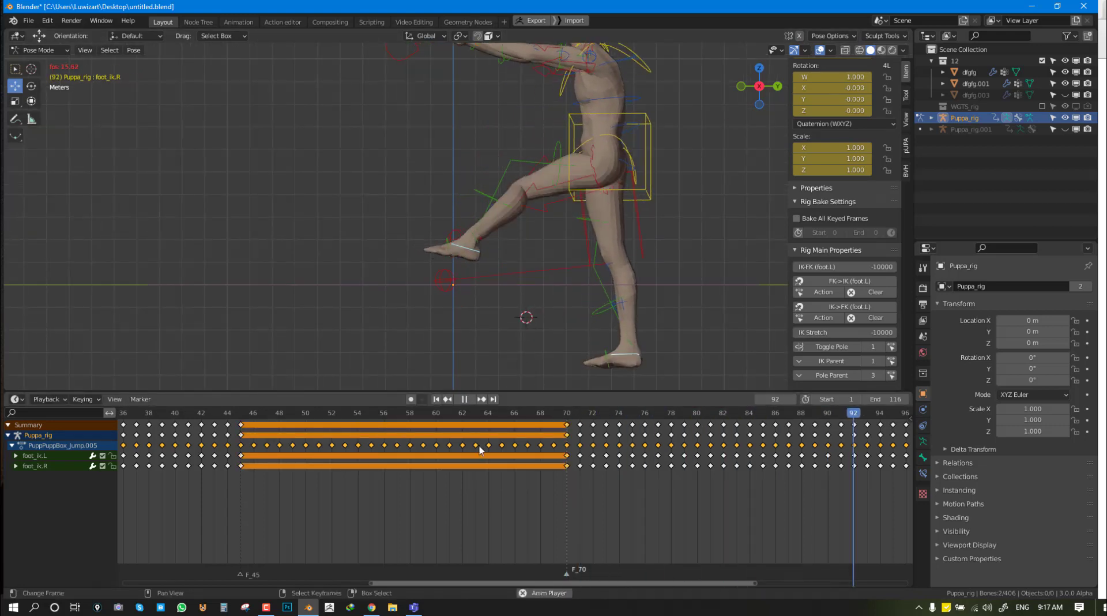
key("space")
left_click(568, 435)
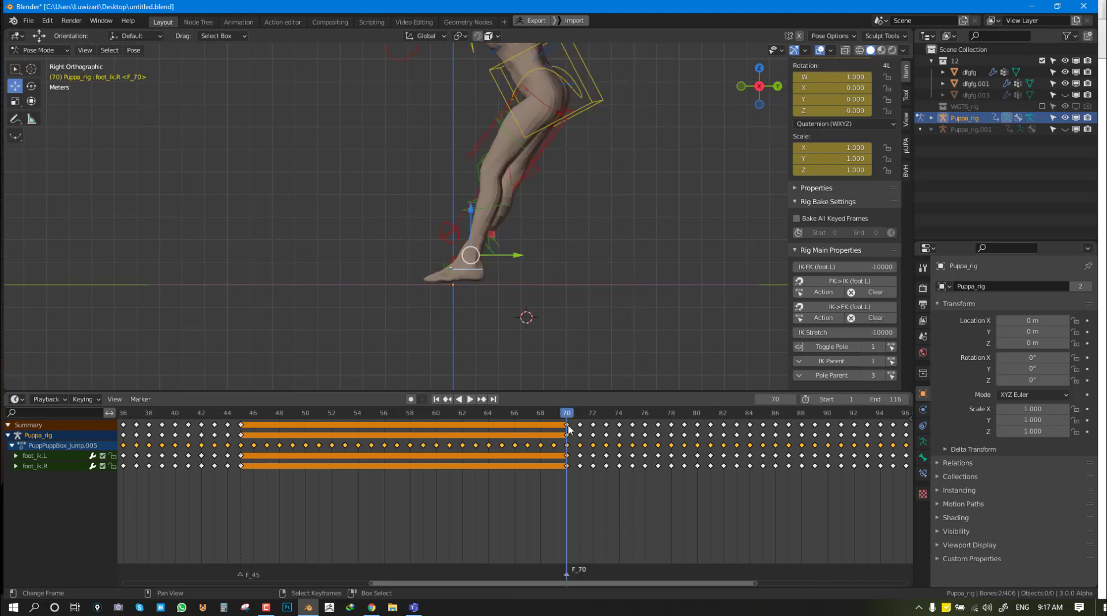
left_click_drag(575, 433, 580, 435)
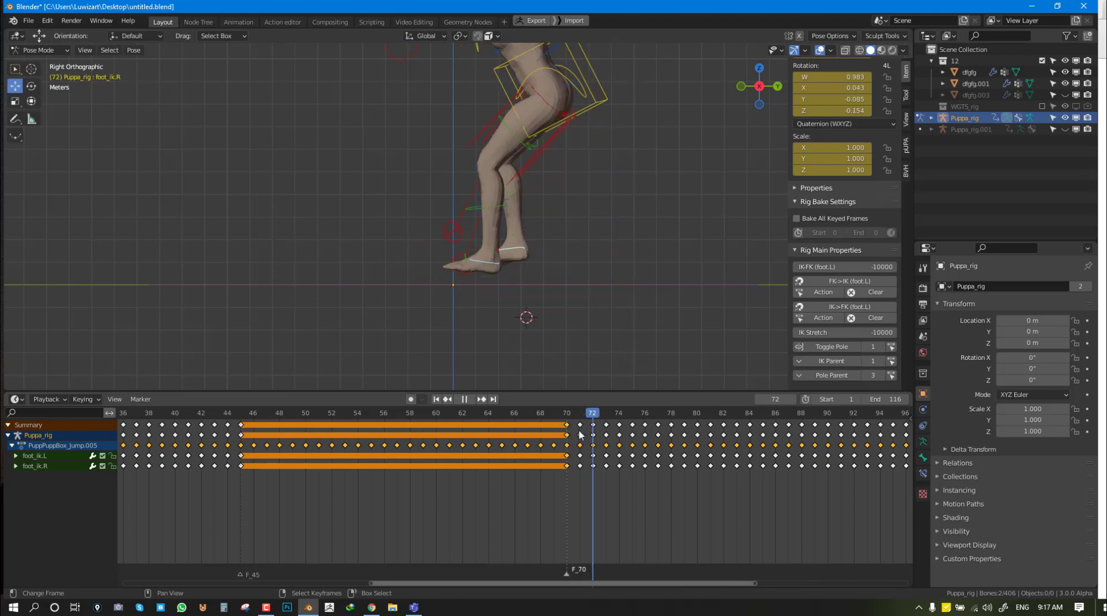
key("Escape")
key("g")
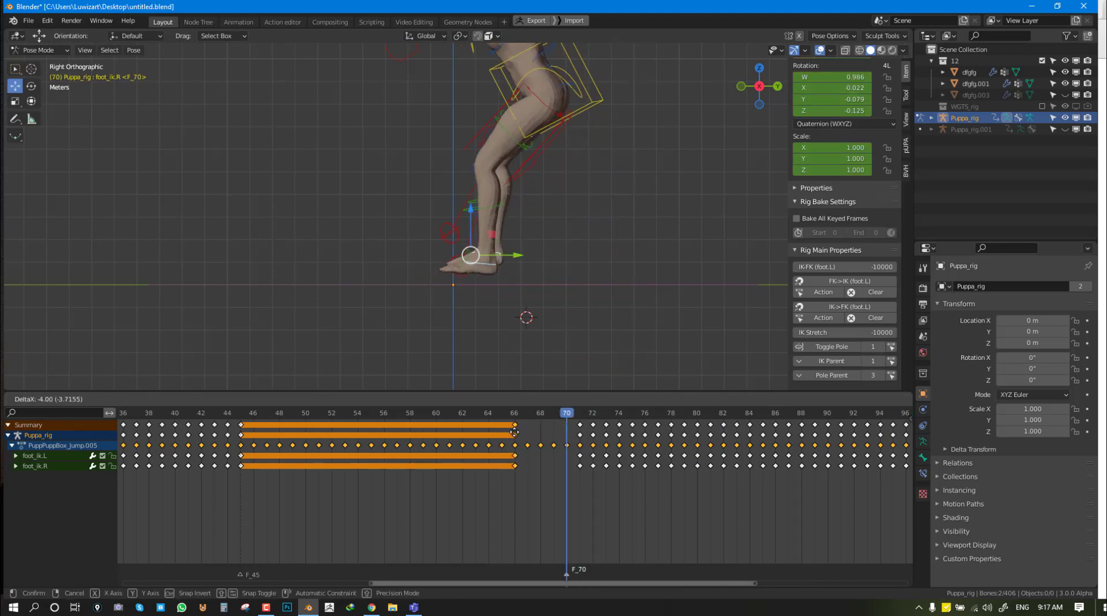
left_click(514, 432)
- Play back the jump to check the shortened hold, then select the left thigh IK target
key("space")
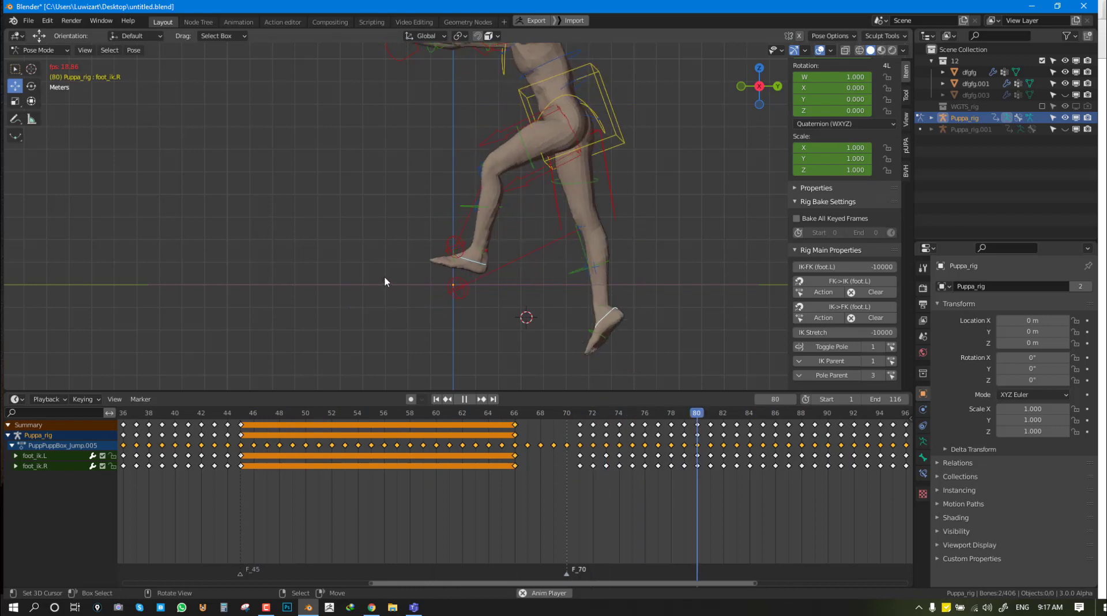
scroll(385, 273, "down", 5)
key("space")
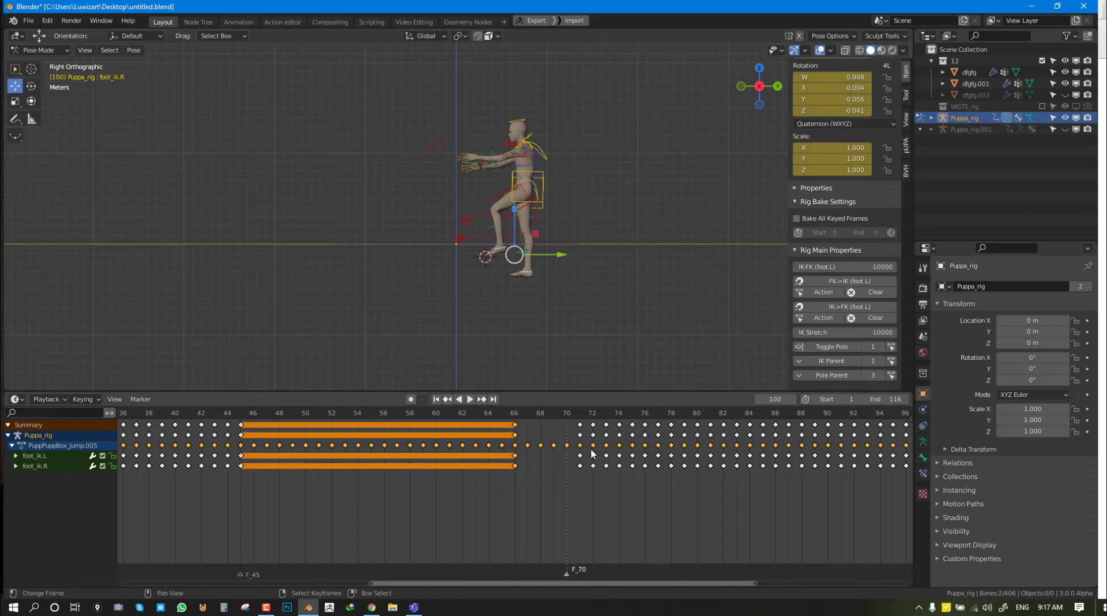
scroll(592, 453, "up", 1)
scroll(454, 198, "up", 2)
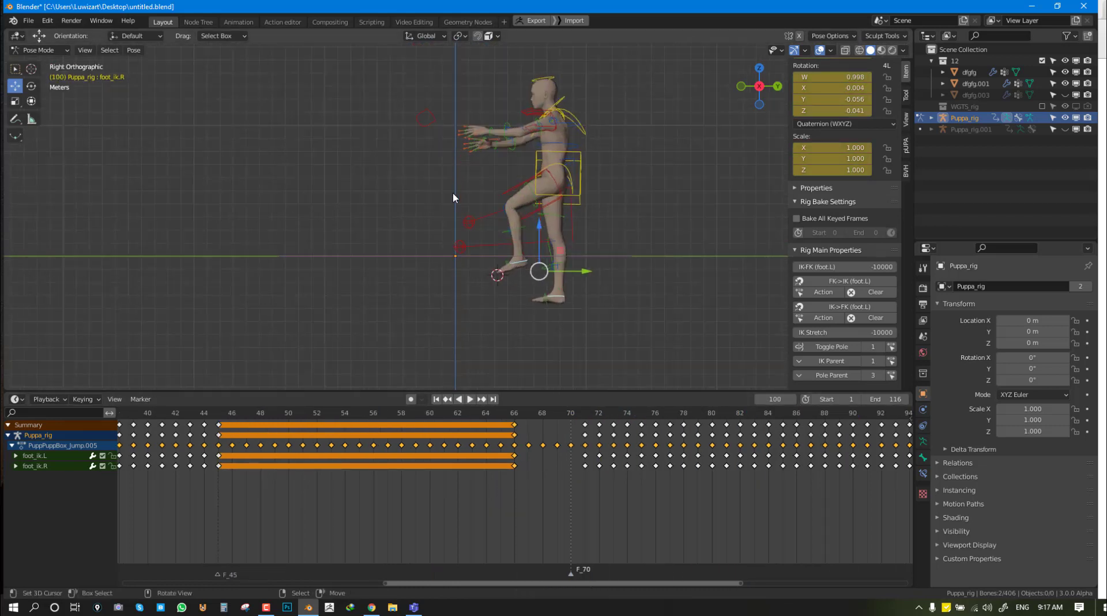
left_click(469, 224)
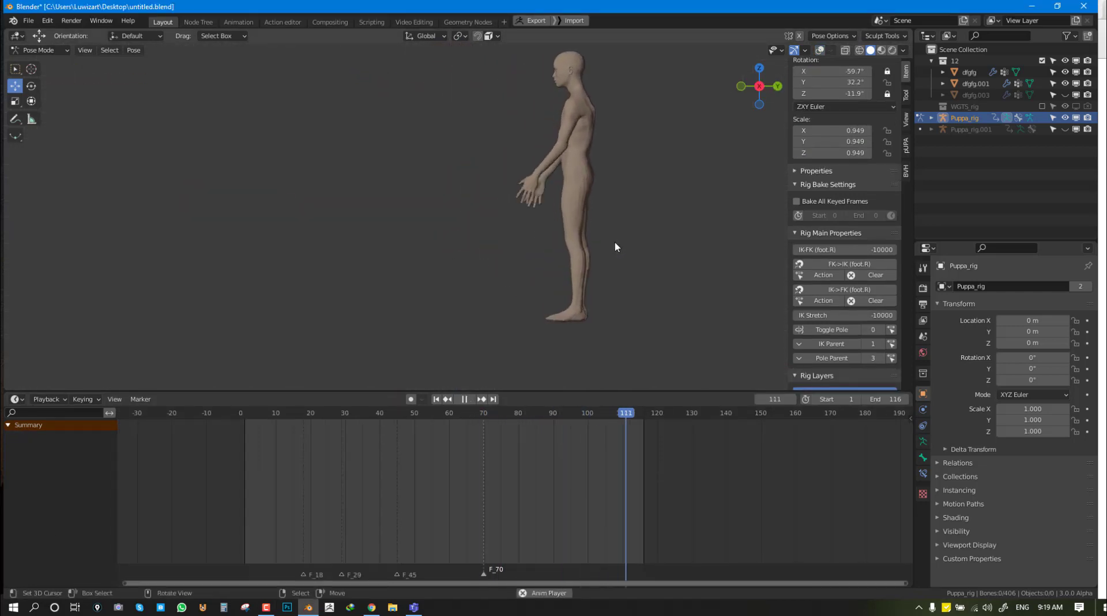
- In the right side view around frame 48, select both foot IK controls
middle_click_drag(540, 283, 632, 289)
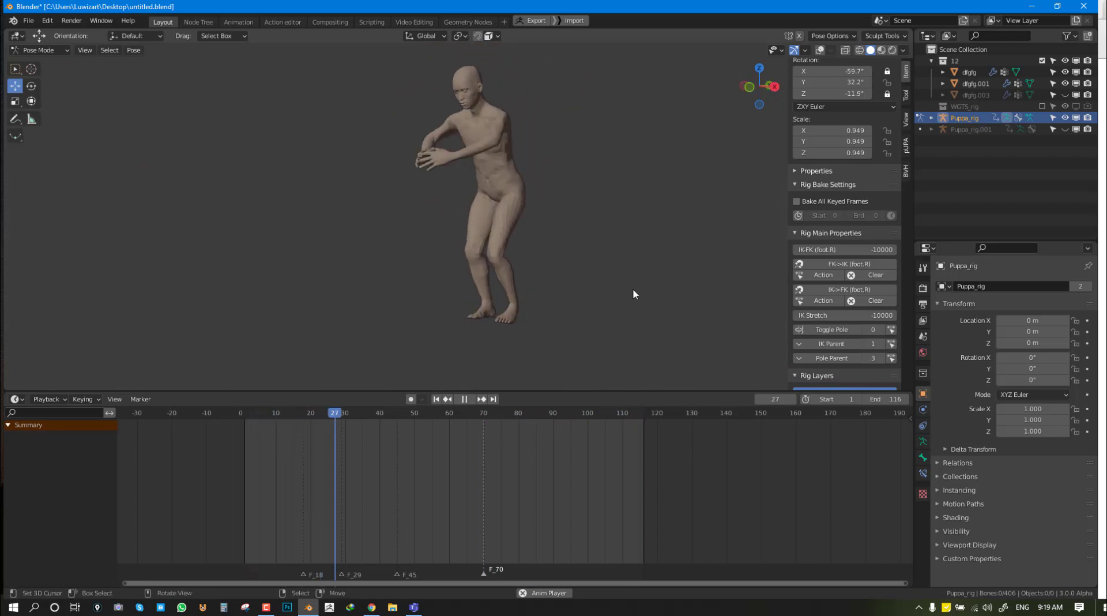
key("KP_3")
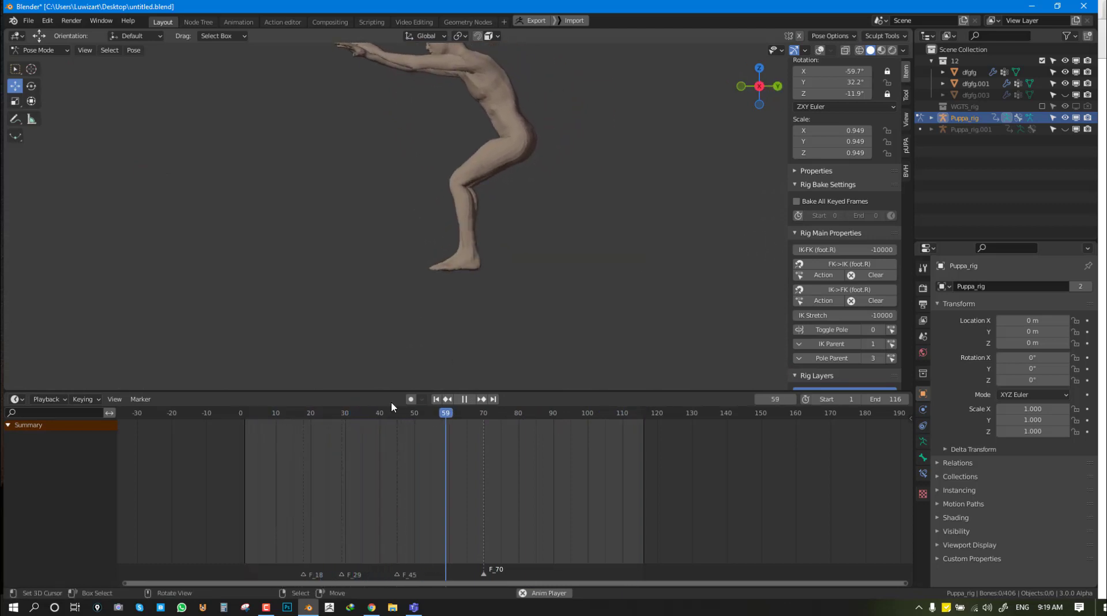
left_click(339, 472)
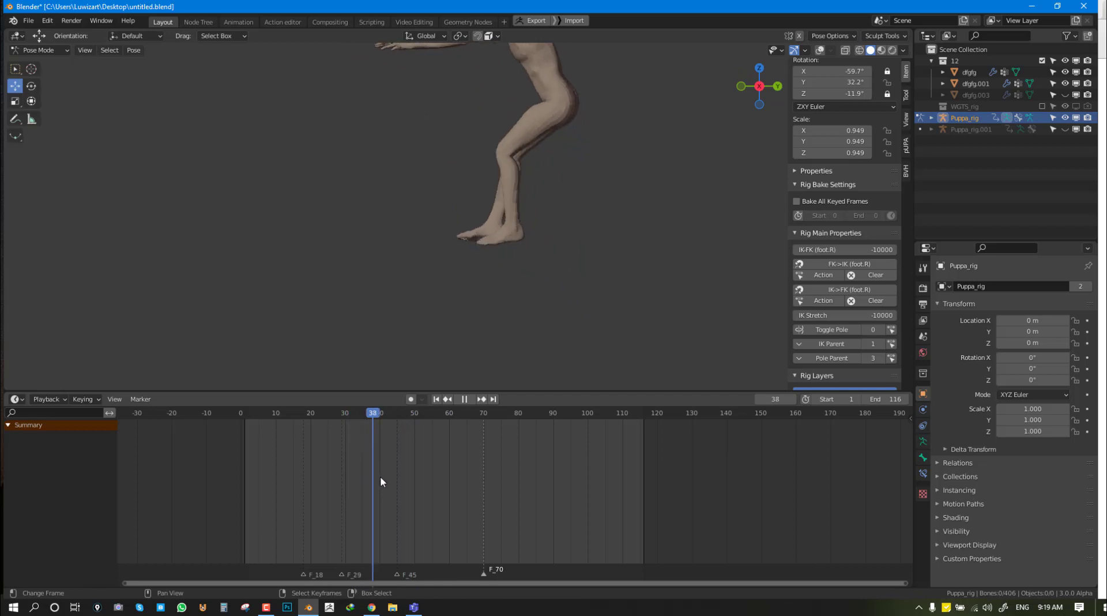
key("space")
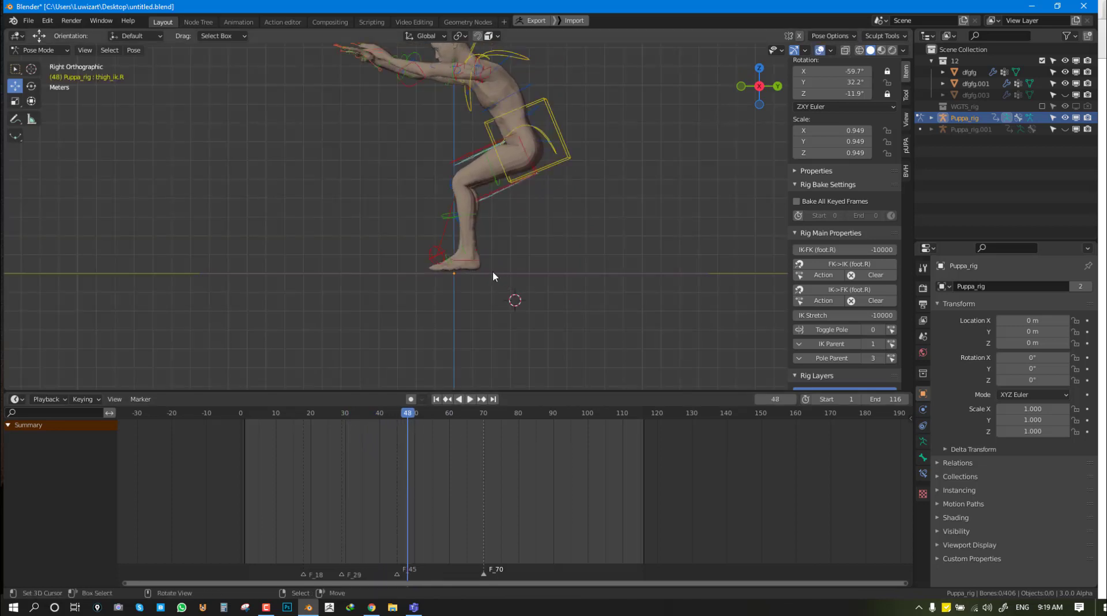
left_click(430, 275)
middle_click_drag(430, 275, 510, 274)
left_click(512, 267, "shift")
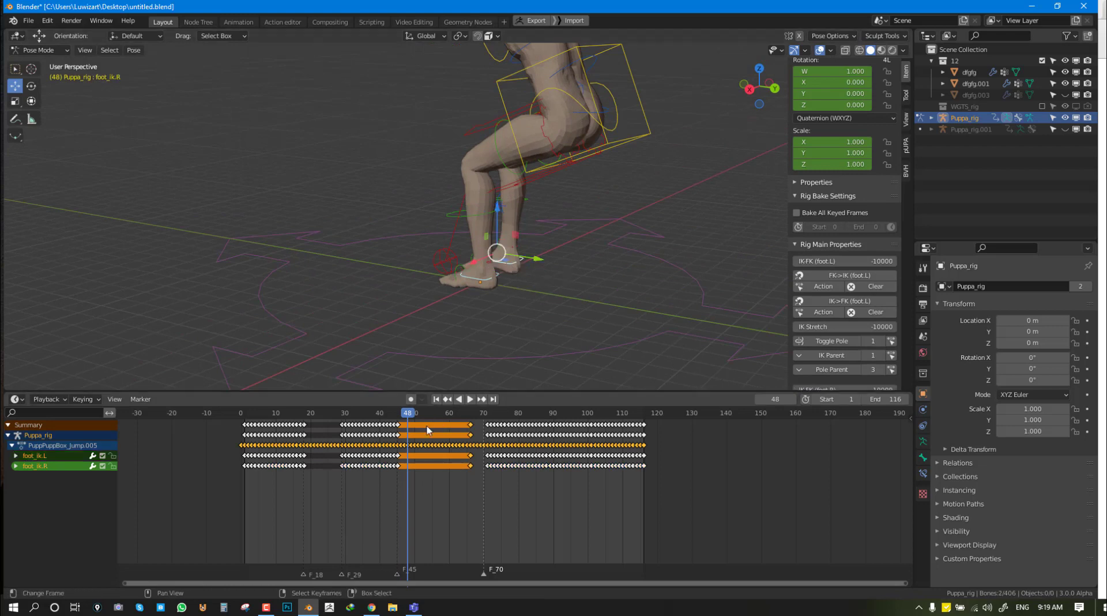
- Shift the selected foot IK keys one frame later and play the jump
scroll(417, 431, "up", 1)
scroll(373, 433, "up", 1)
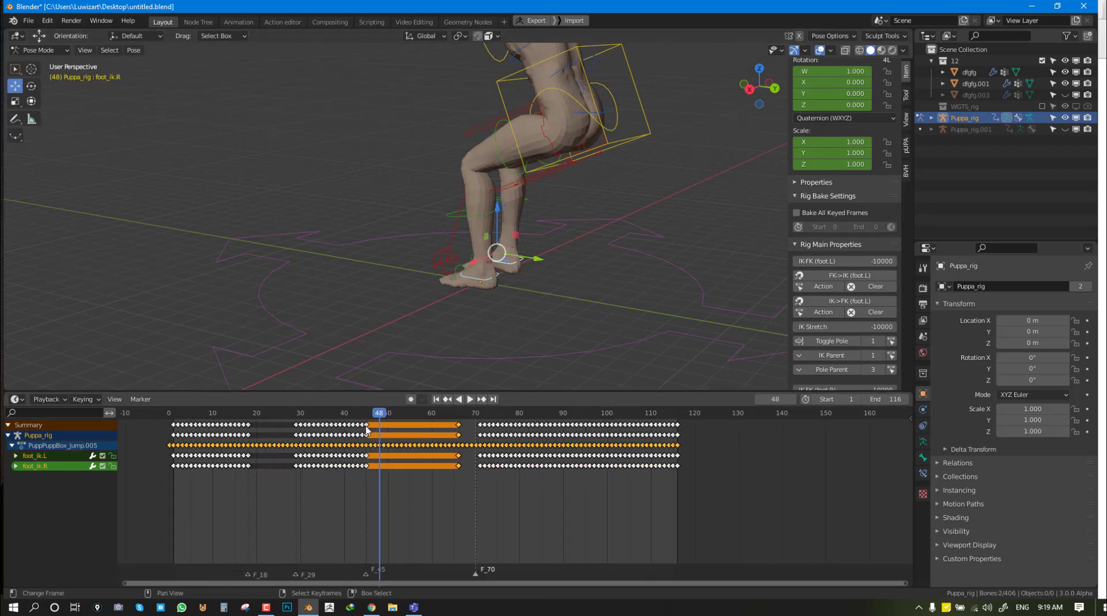
left_click_drag(367, 430, 360, 436)
key("KP_3")
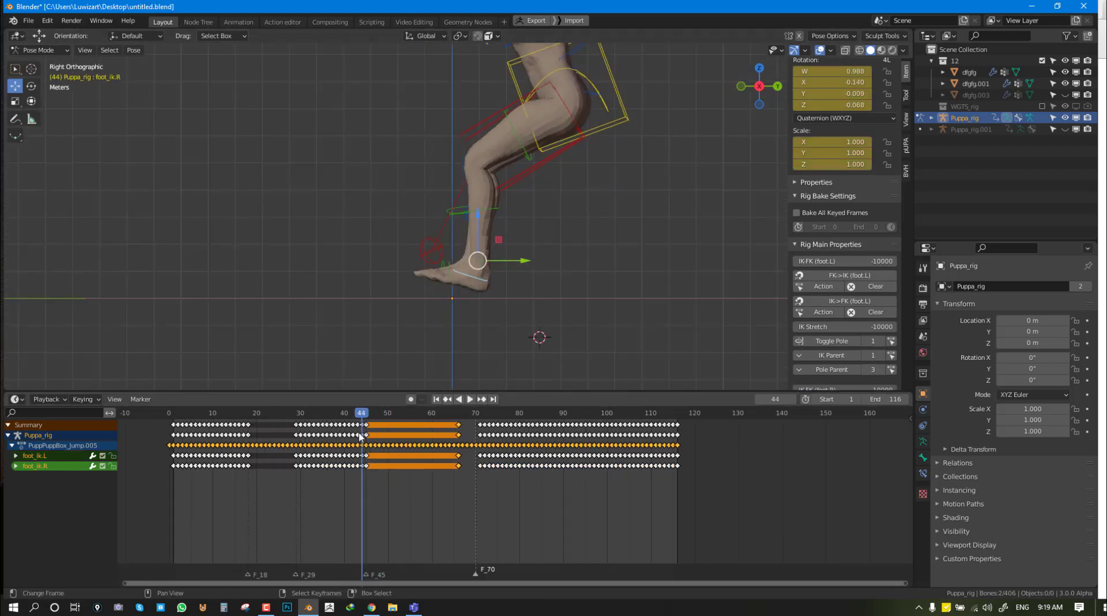
left_click_drag(369, 424, 381, 426)
key("space")
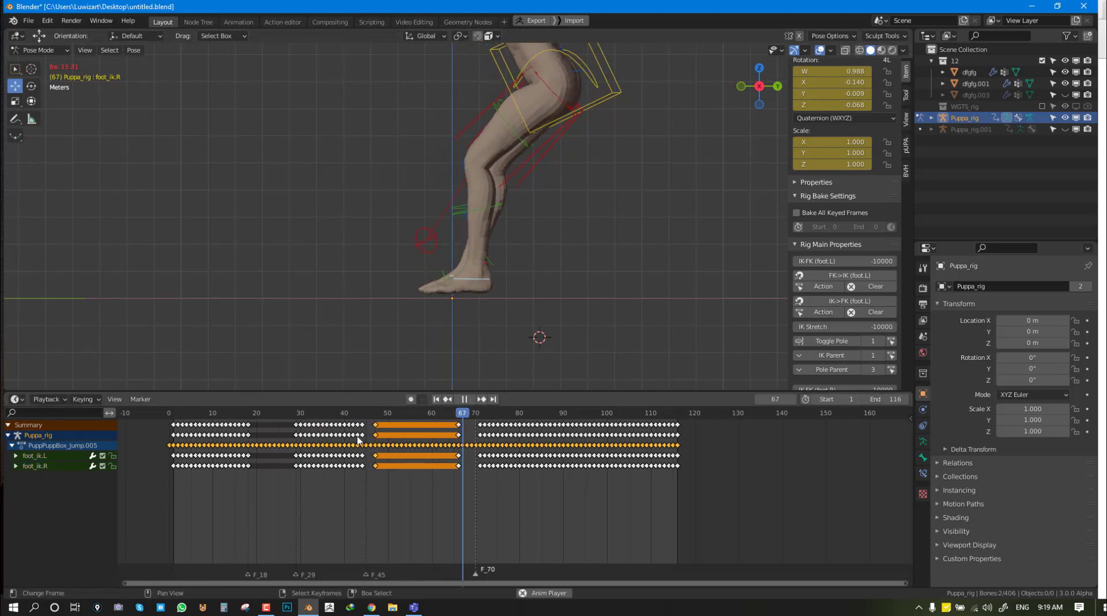
- Select only the right foot IK control and add marker F_87 at frame 87
scroll(512, 309, "down", 4)
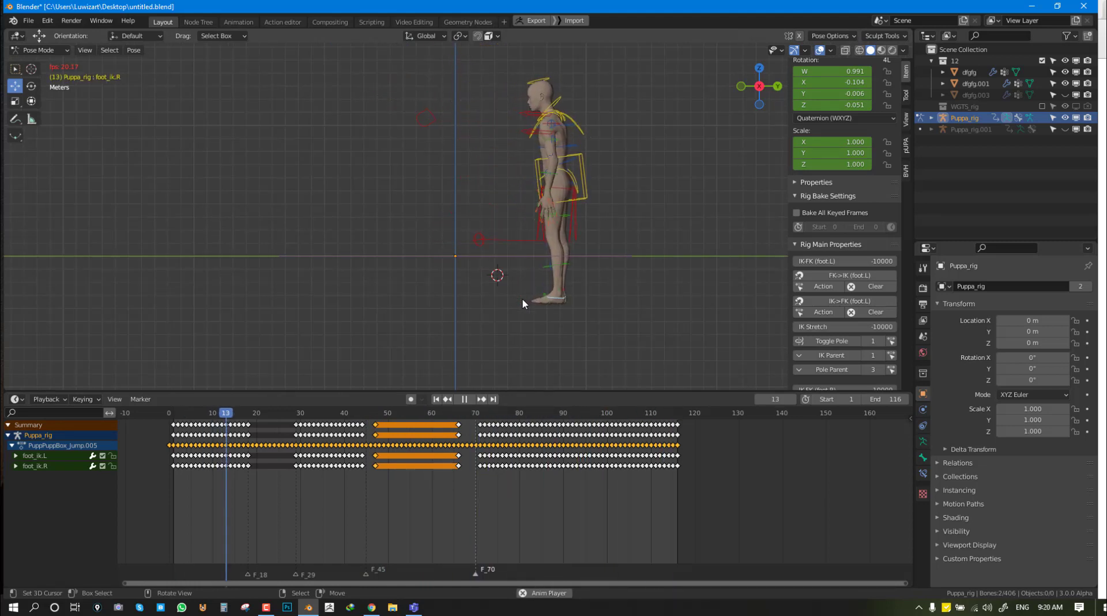
mouse_move(621, 410)
left_mouse_down()
mouse_move(605, 442)
mouse_move(532, 431)
mouse_move(551, 432)
left_mouse_up()
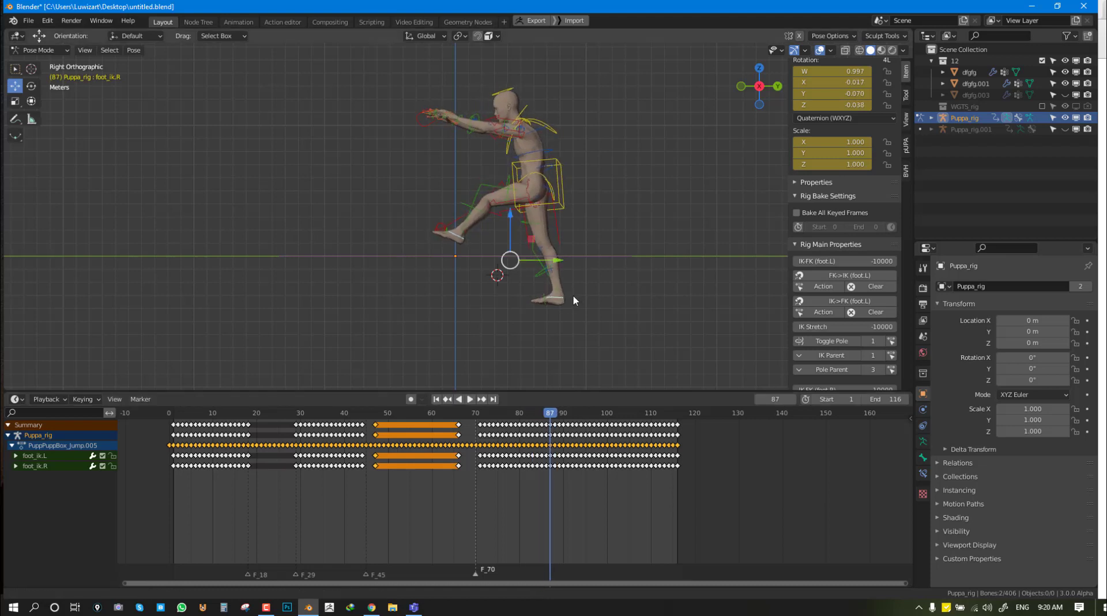
scroll(557, 271, "up", 3)
scroll(536, 323, "up", 3)
left_click(547, 378)
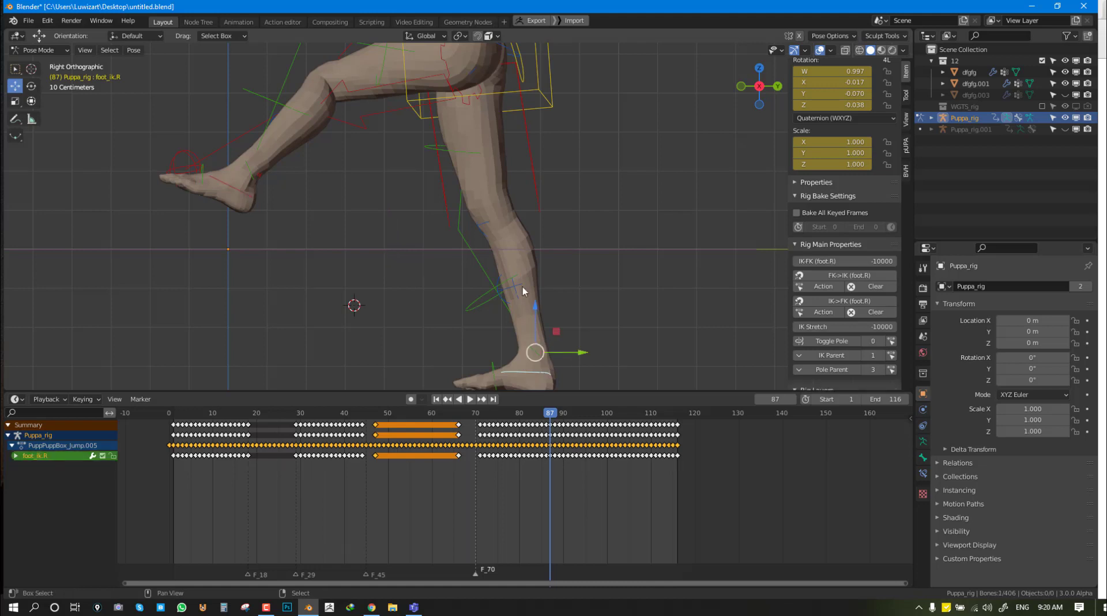
middle_click_drag(518, 275, 516, 271, "shift")
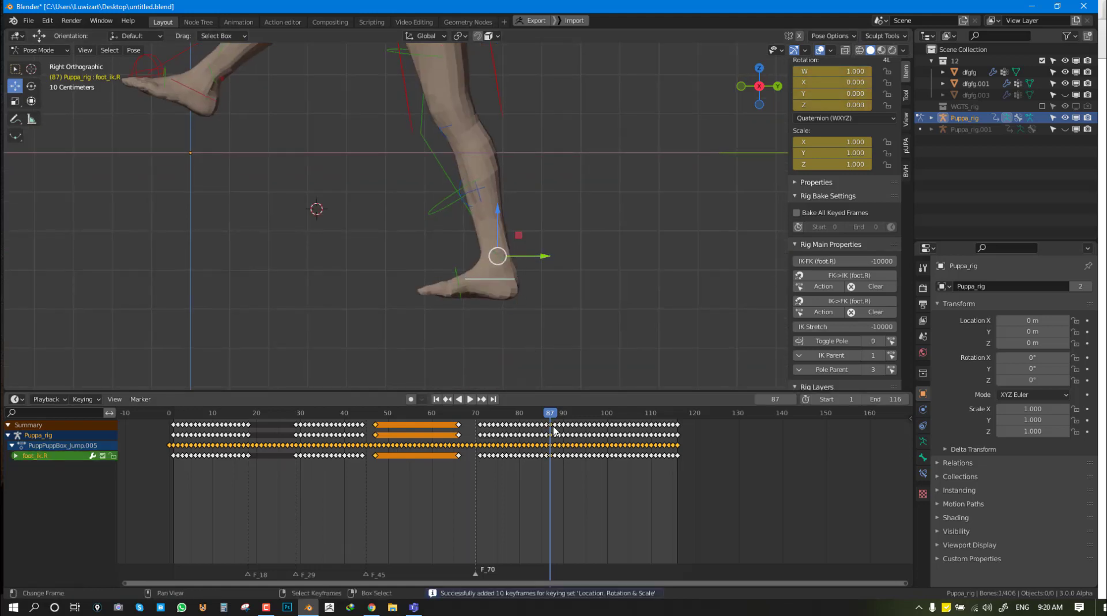
key("m")
- Delete the right foot IK keys after frame 87 and return to frame 87
middle_click_drag(552, 478, 455, 496)
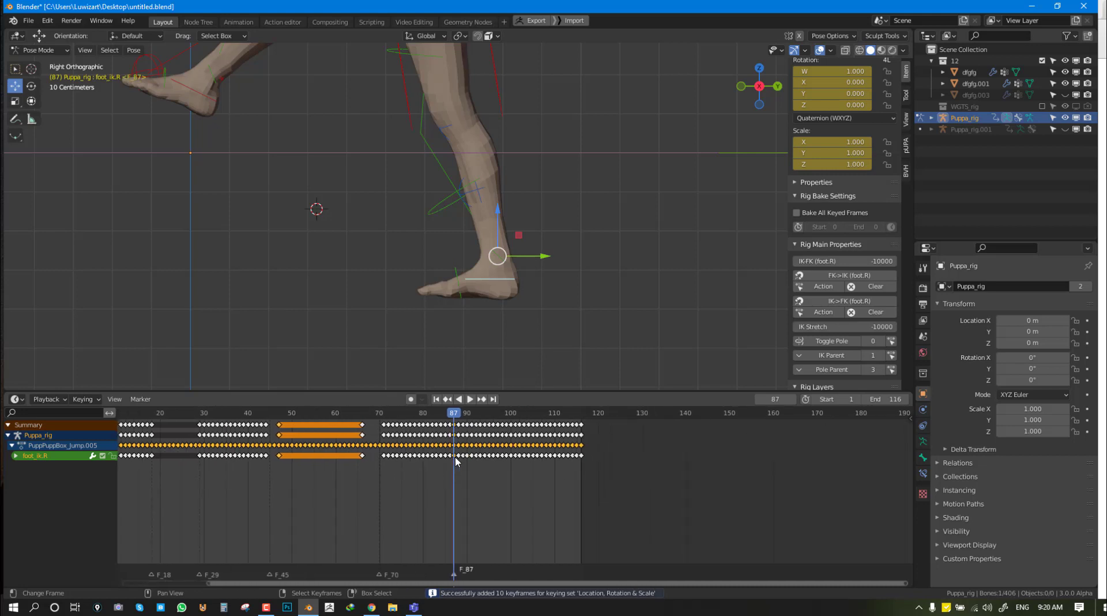
key("space")
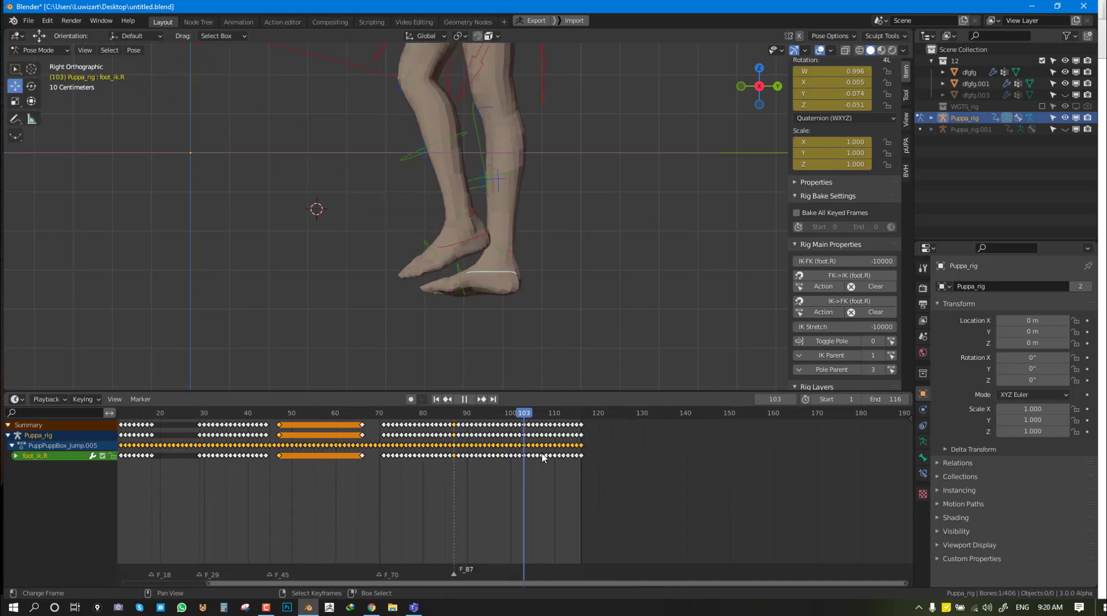
key("space")
left_click_drag(558, 455, 484, 456)
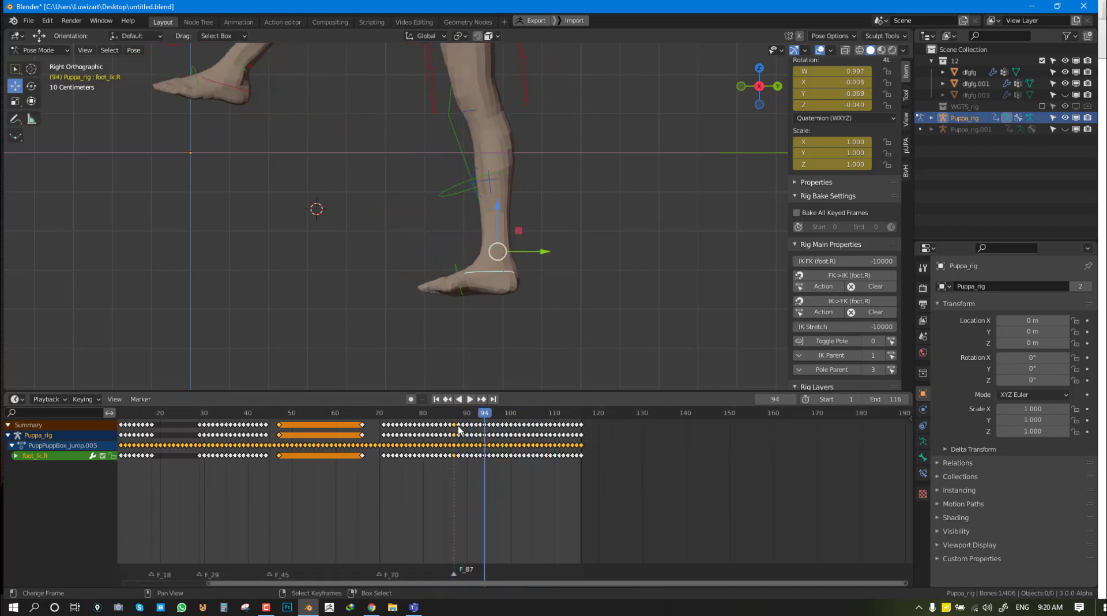
left_click_drag(456, 416, 625, 477)
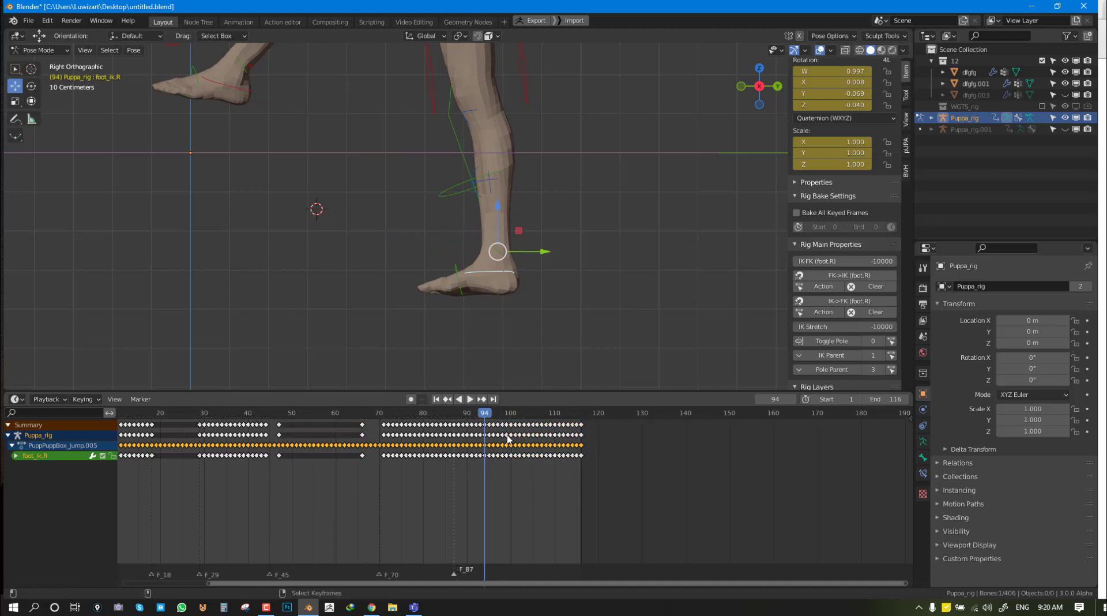
left_click_drag(460, 426, 638, 477)
key("Delete")
left_click(460, 437)
key("space")
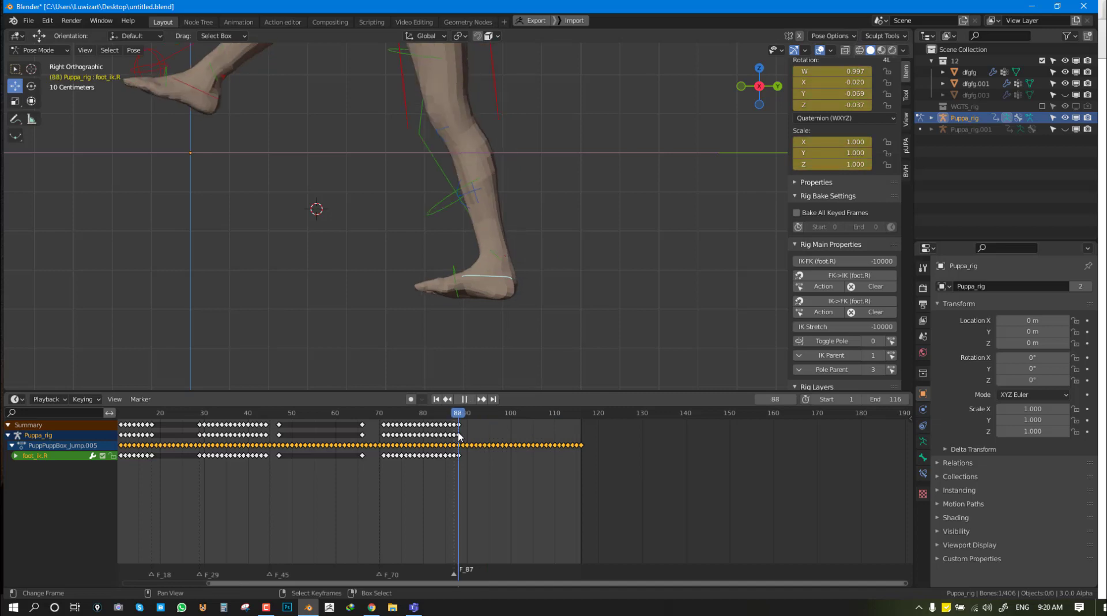
left_click(454, 435)
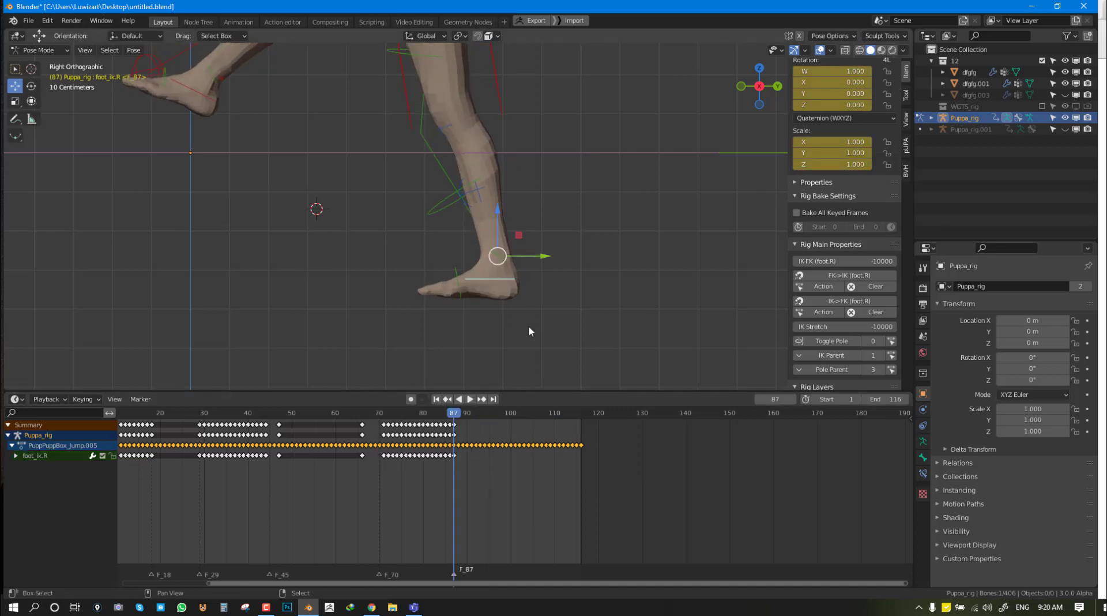
- Play the edited jump and orbit to a perspective view of the character
key("space")
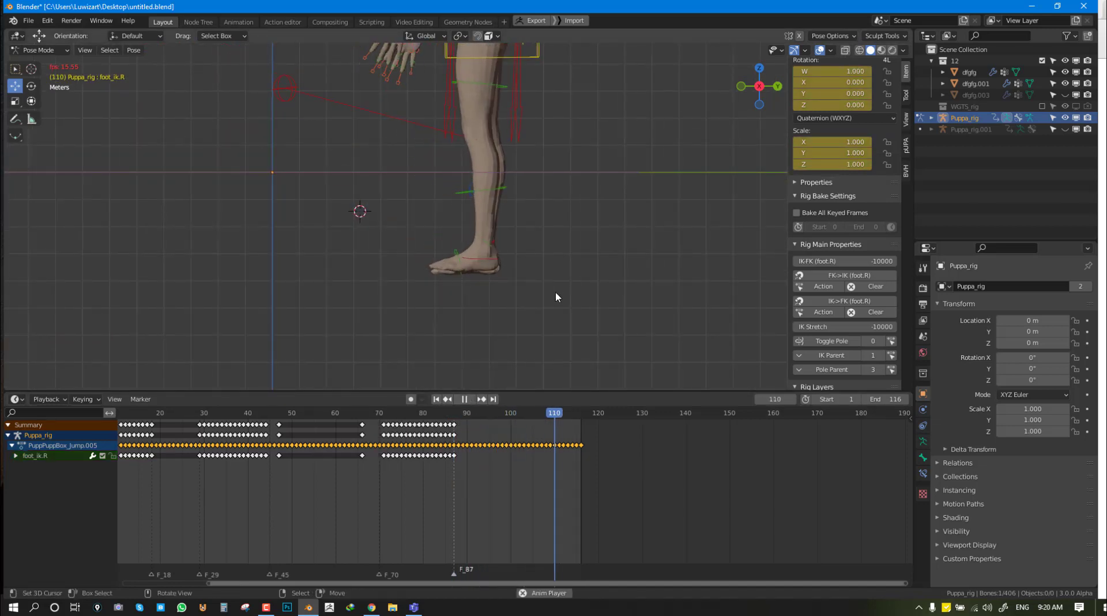
middle_click_drag(497, 293, 527, 303)
key("KP_3")
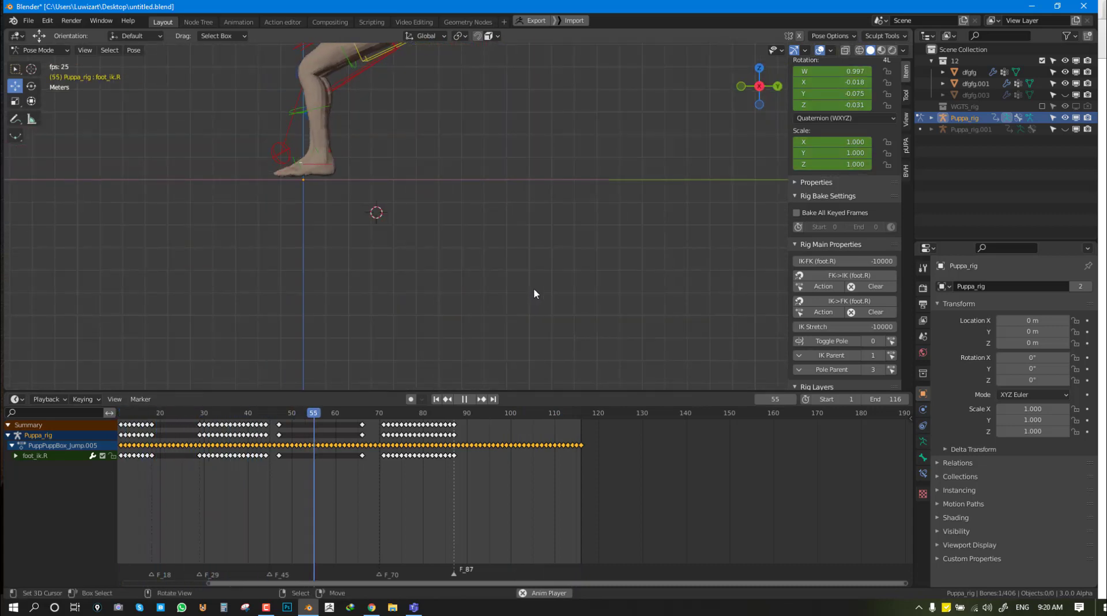
scroll(534, 289, "down", 3)
scroll(551, 311, "up", 2)
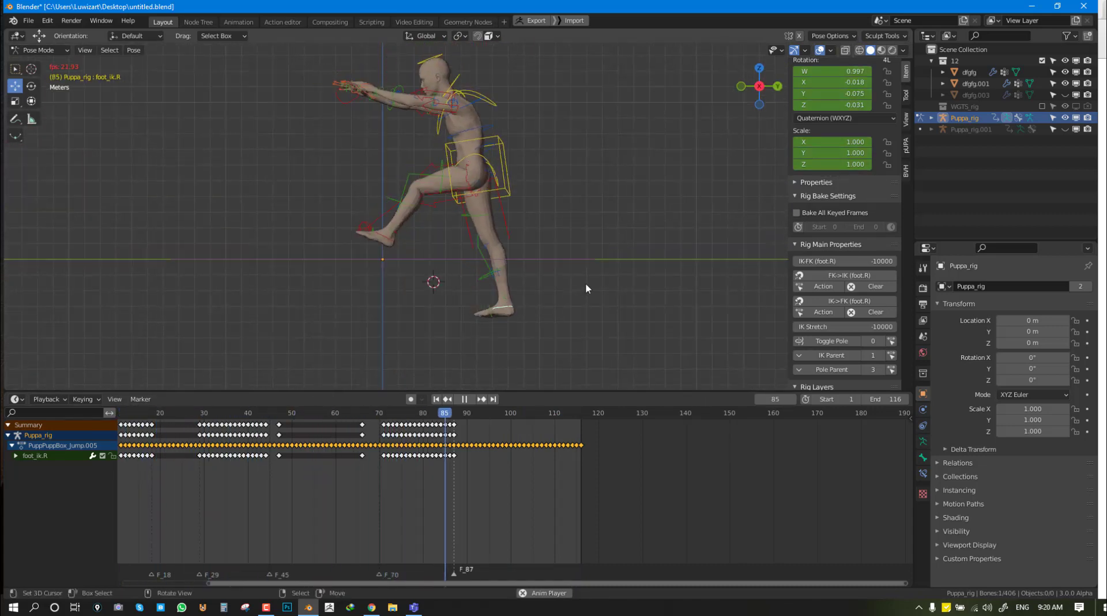
middle_click_drag(621, 269, 631, 261)
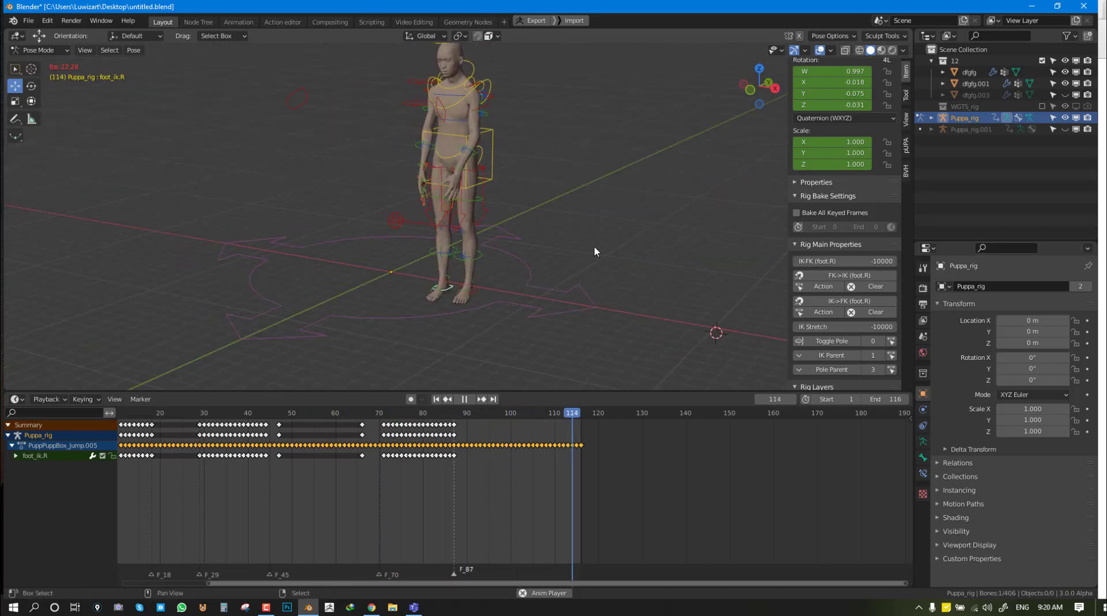
- Select every Puppa_rig bone and go back to frame 0
key("a")
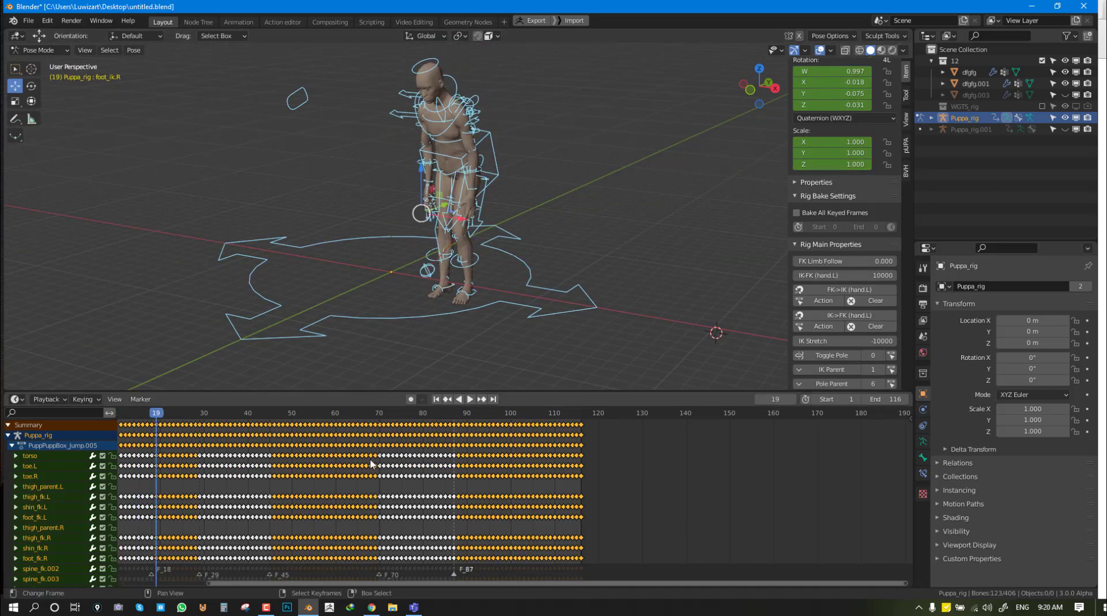
mouse_move(254, 499)
middle_mouse_down()
mouse_move(517, 498)
mouse_move(770, 519)
middle_mouse_up()
left_click(639, 485)
key("space")
middle_click_drag(323, 190, 367, 141)
- Select hand_ik.L alone and apply IK->FK (hand.L) from Rig Main Properties
middle_click_drag(422, 284, 401, 270)
key("alt+a")
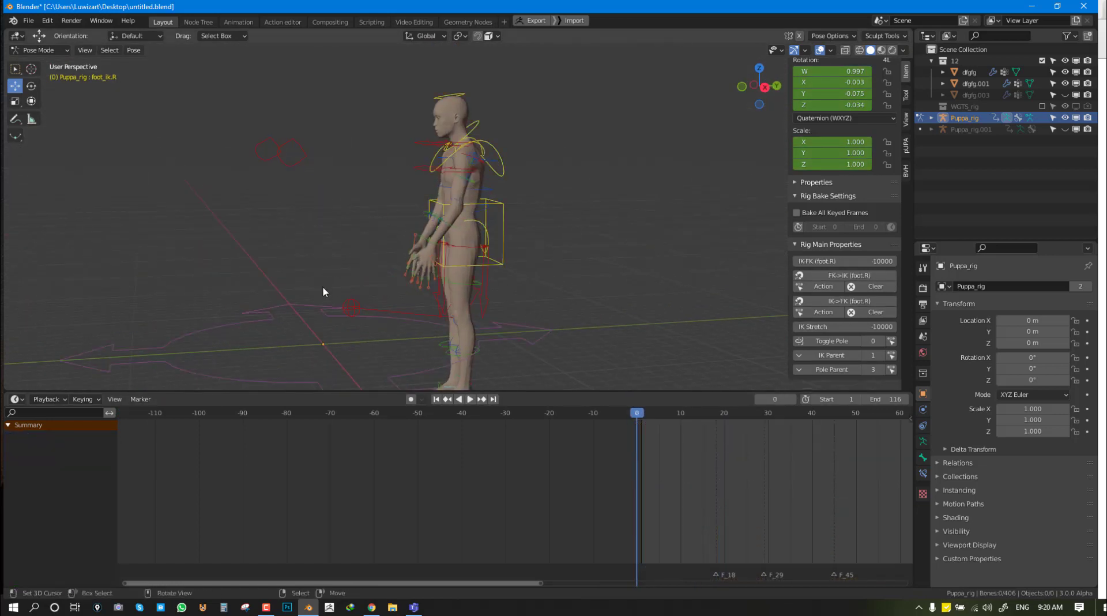
left_click(292, 158)
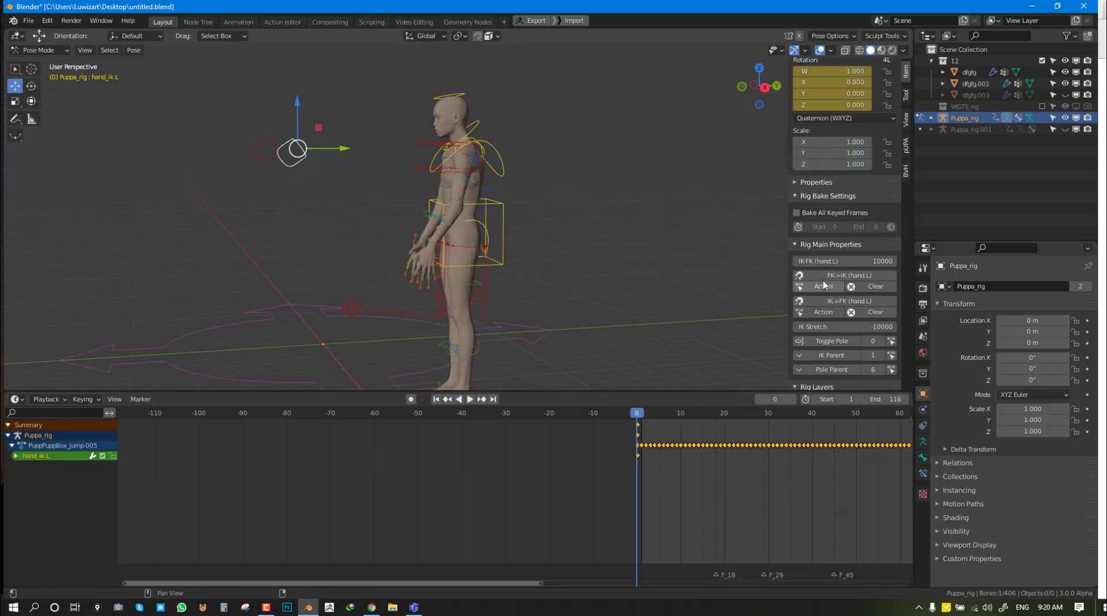
left_click(828, 302)
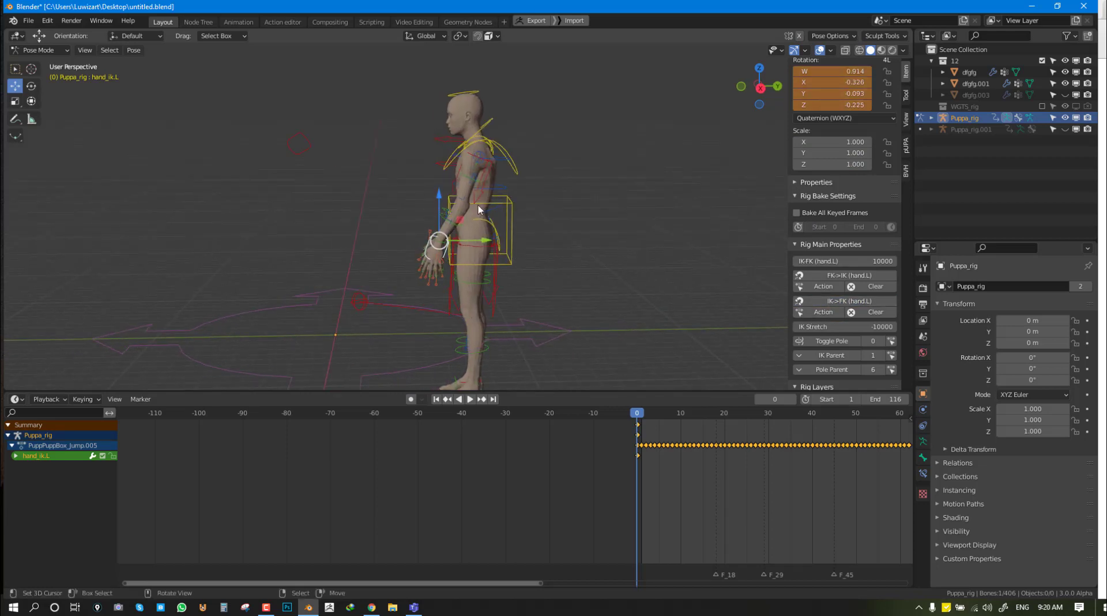
middle_click_drag(496, 200, 477, 212, "shift")
middle_click_drag(460, 296, 456, 242, "shift")
- Cancel an accidental torso move and show the pUPA tab in the sidebar
left_click(415, 190)
key("g")
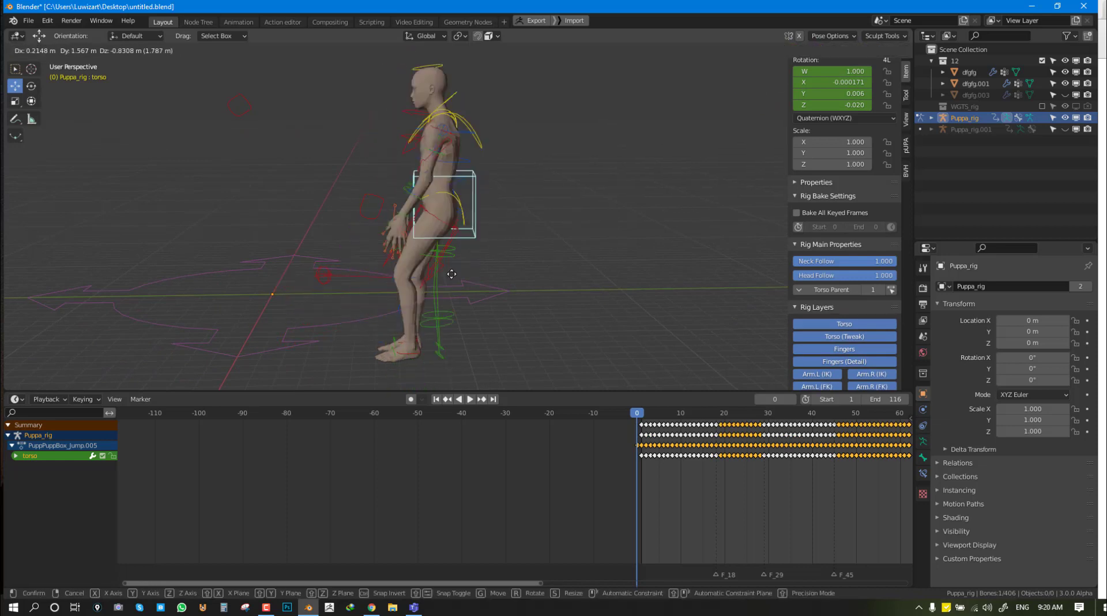
right_click(430, 237)
mouse_move(420, 248)
middle_mouse_down()
mouse_move(478, 251)
mouse_move(511, 223)
middle_mouse_up()
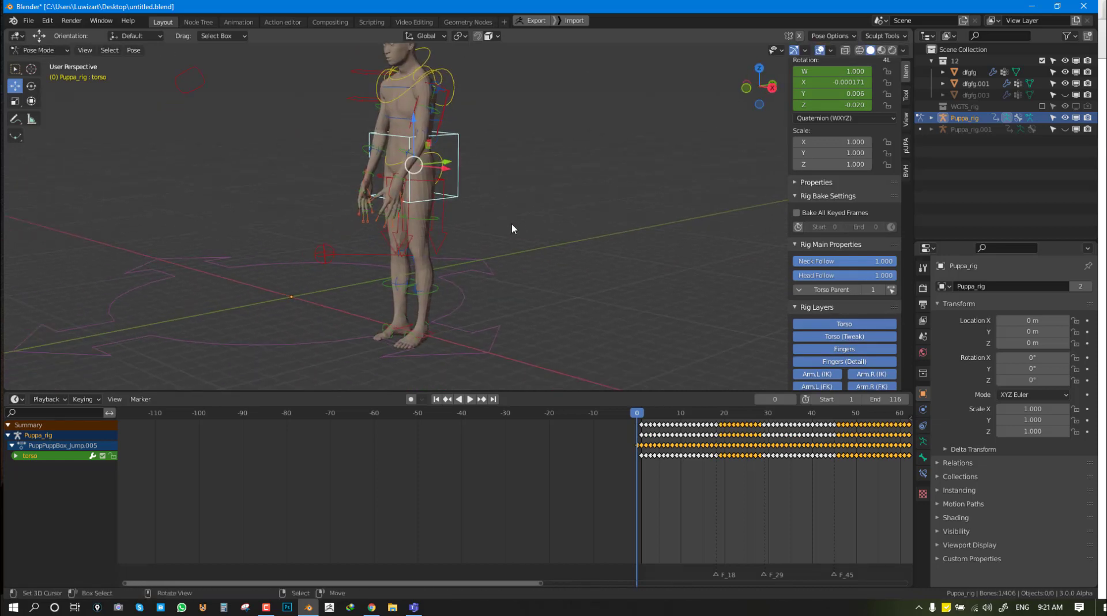
left_click(908, 147)
middle_click_drag(485, 251, 404, 259)
- Add a new animation layer and switch to front orthographic view at frame 2
key("Home")
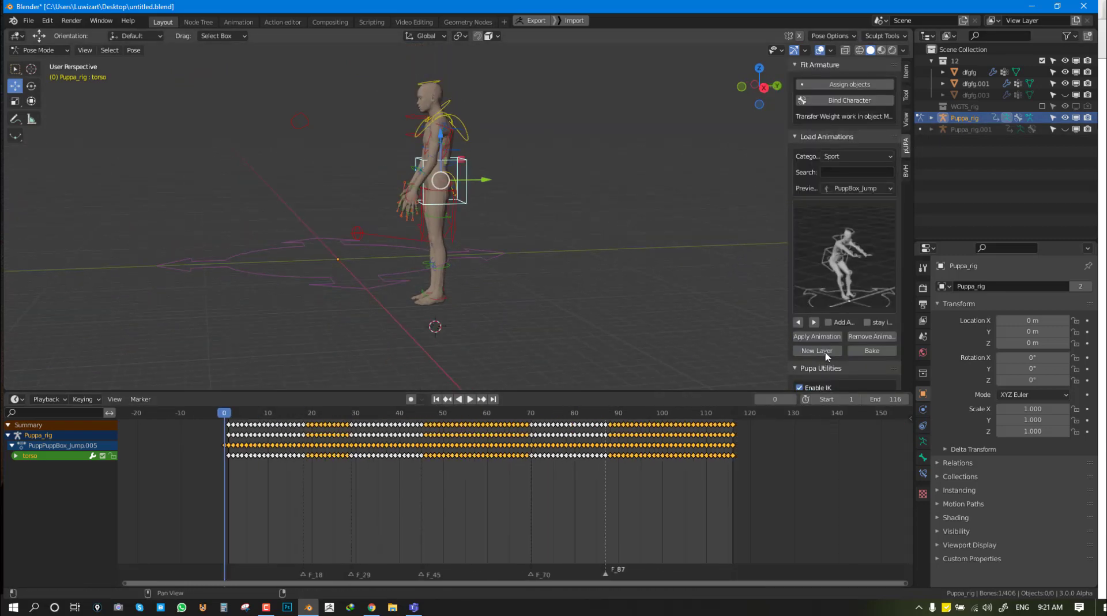
left_click(791, 350)
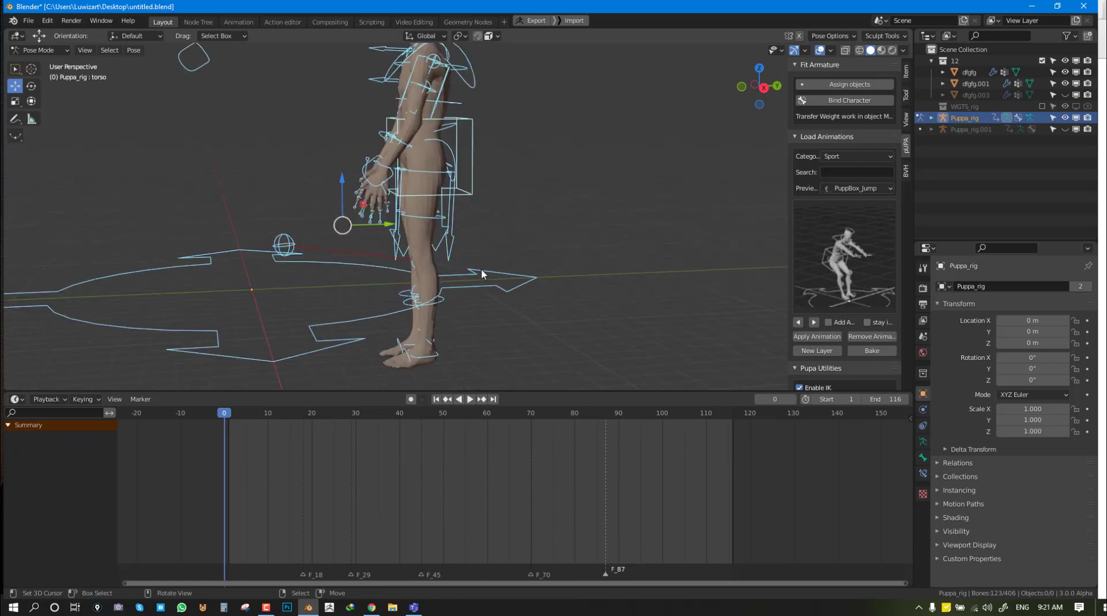
key("KP_3")
left_click(442, 349)
key("g")
key("Escape")
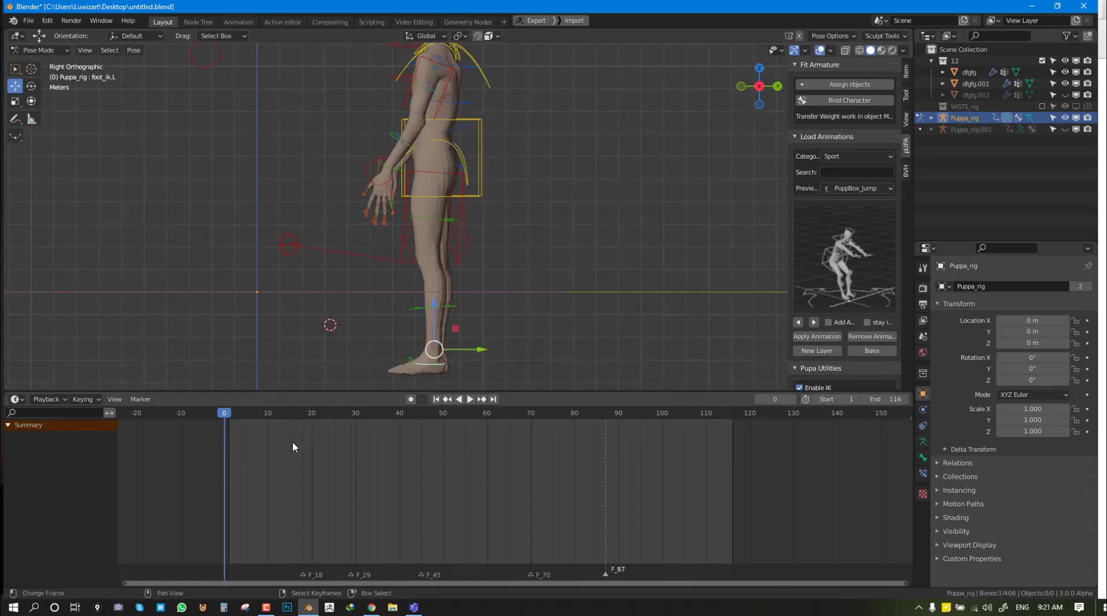
left_click_drag(235, 459, 233, 459)
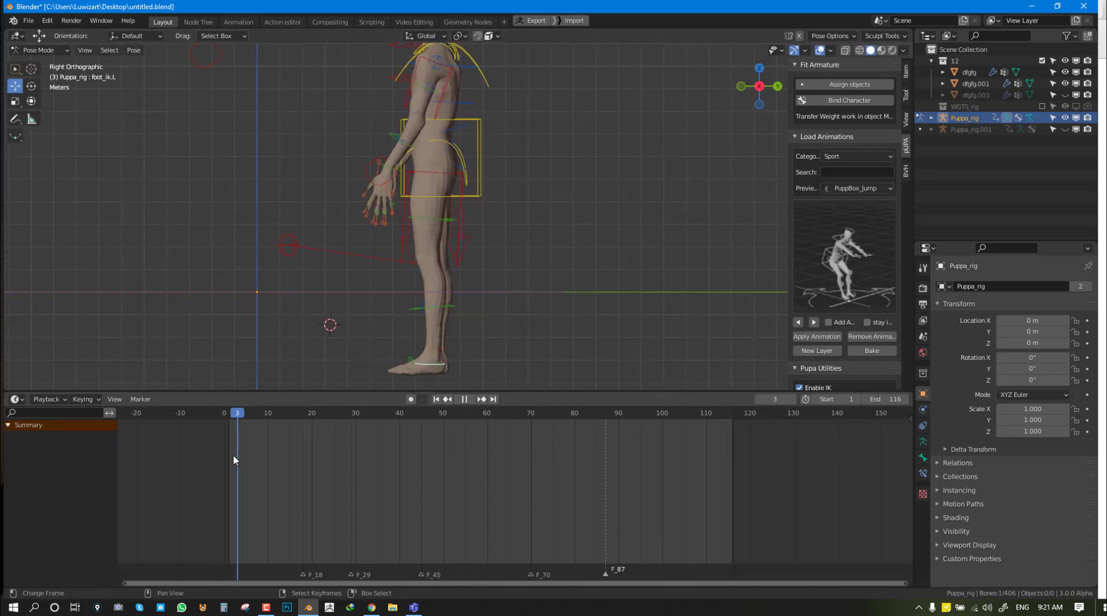
key("KP_1")
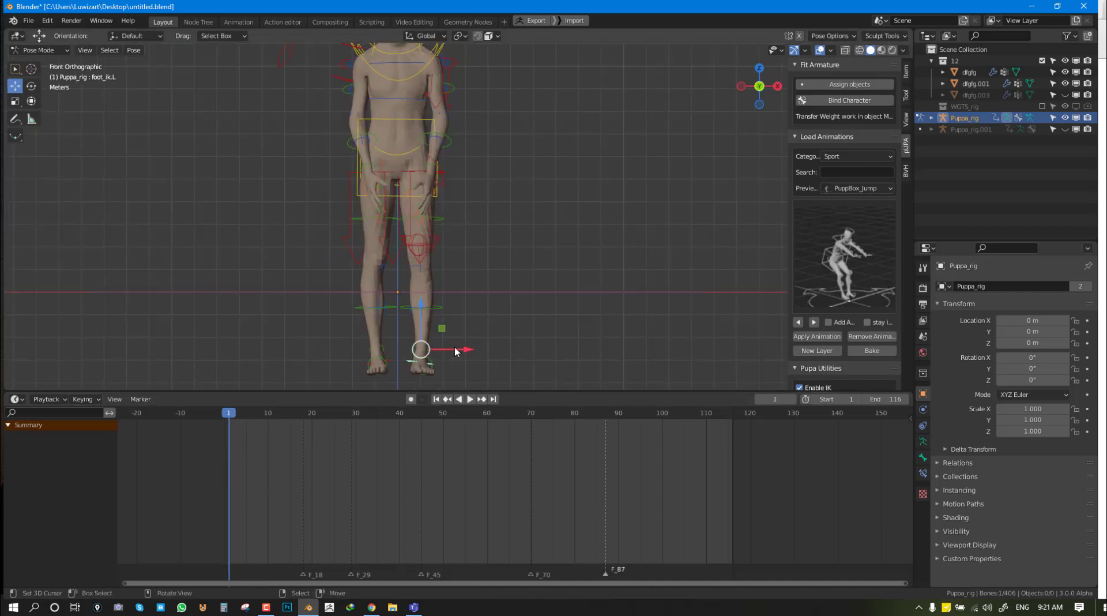
- Move the left and right foot IK controls outward along X
left_click(390, 359, "shift")
left_click(416, 364)
key("g")
key("x")
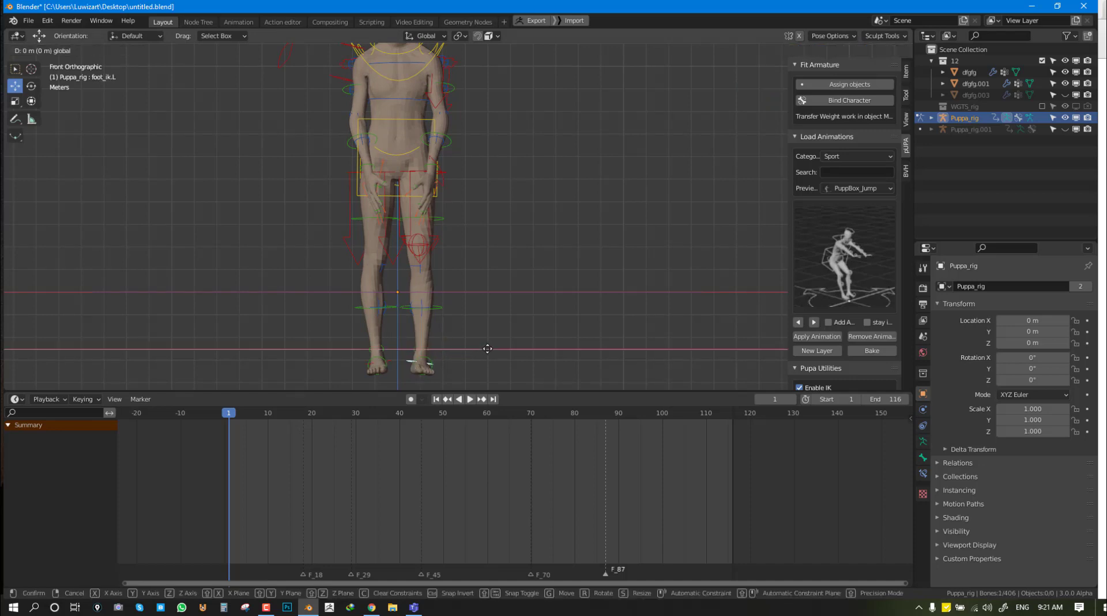
left_click(501, 351)
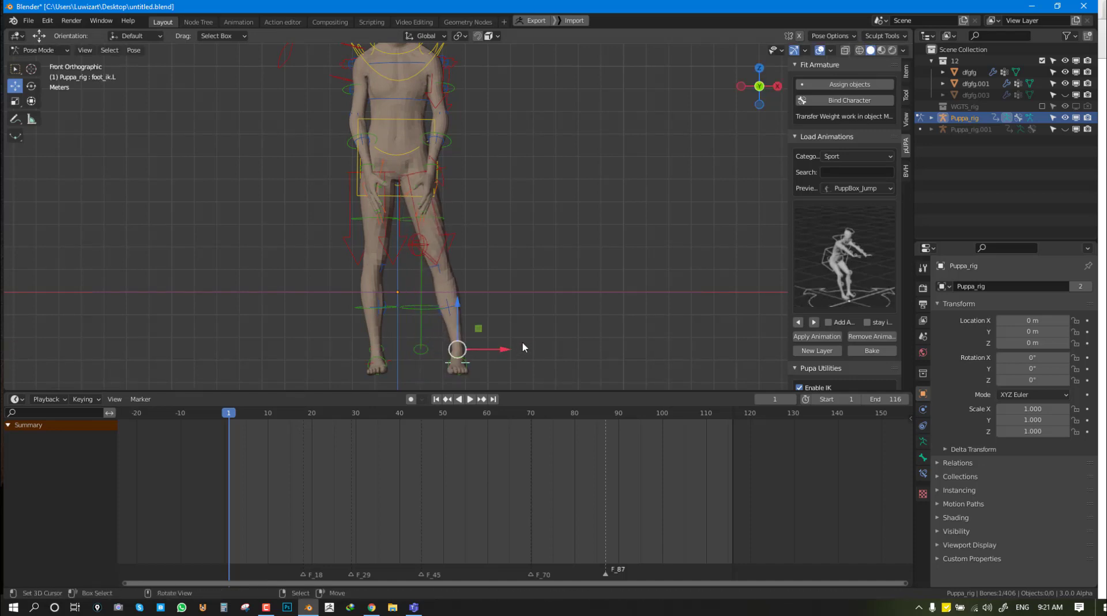
left_click(392, 359)
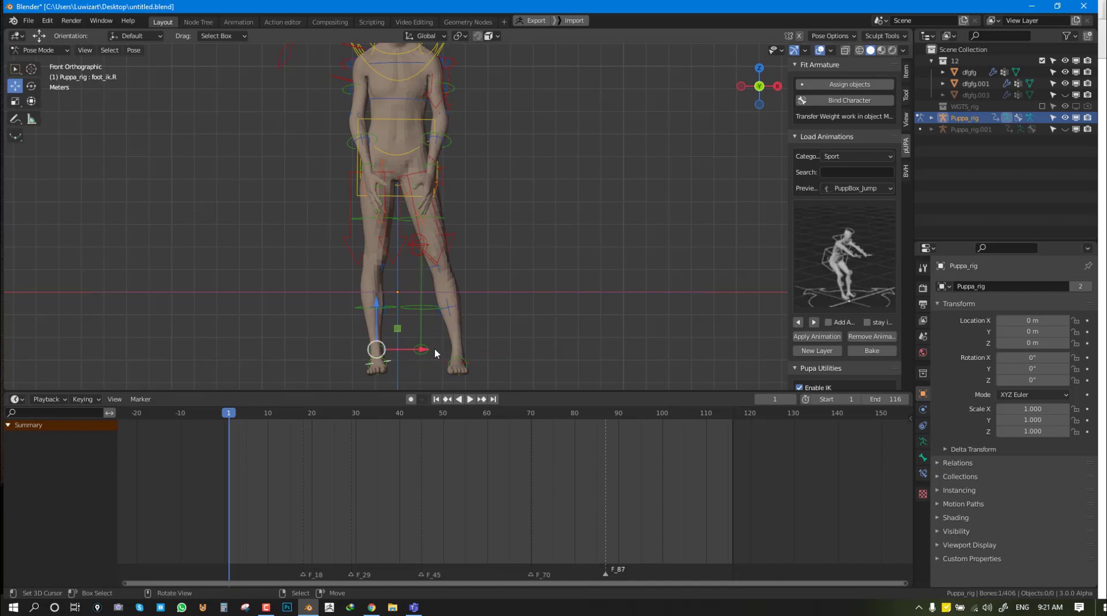
key("g")
key("x")
left_click(390, 353)
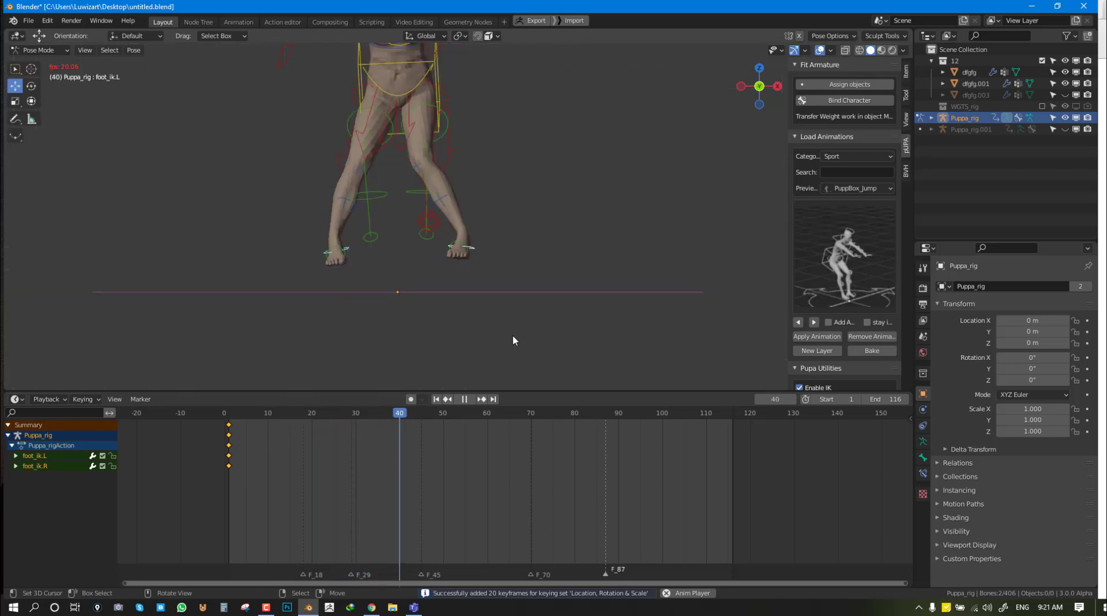
- Play back the spread-leg jump and return to the first frame
key("KP_3")
key("KP_1")
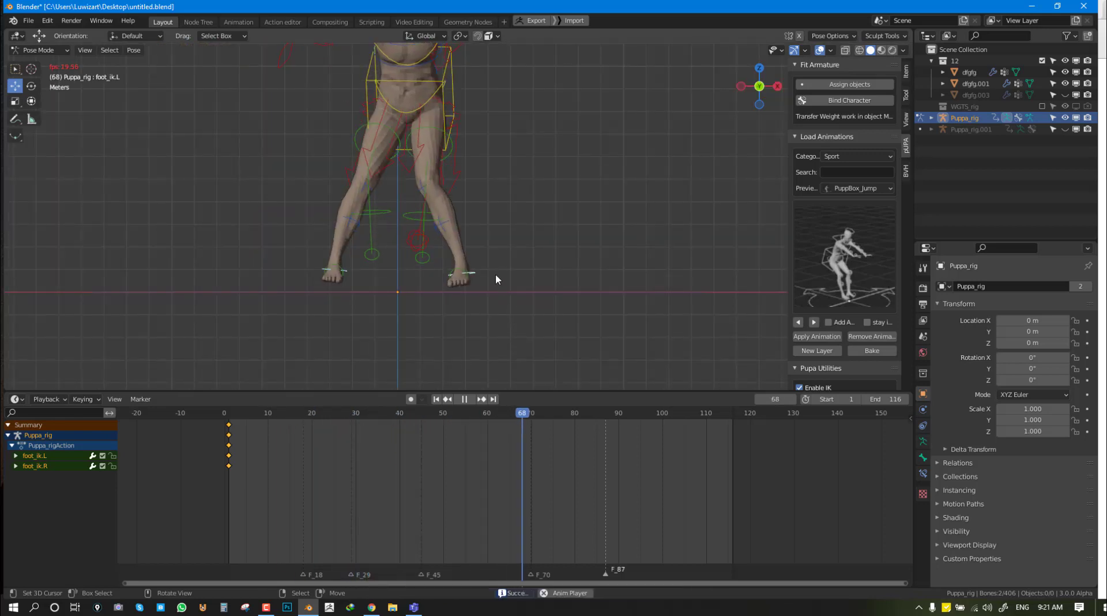
key("space")
key("shift+Left")
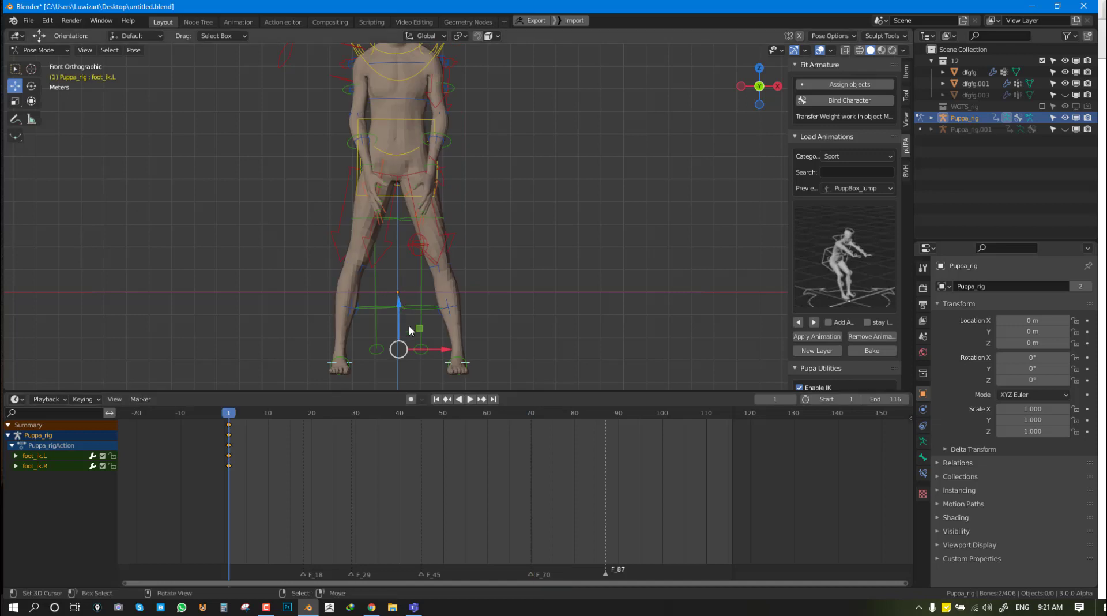
- Move the left knee target outward, rotate thigh_ik.R, and keyframe the leg controls
left_click_drag(418, 255, 418, 255)
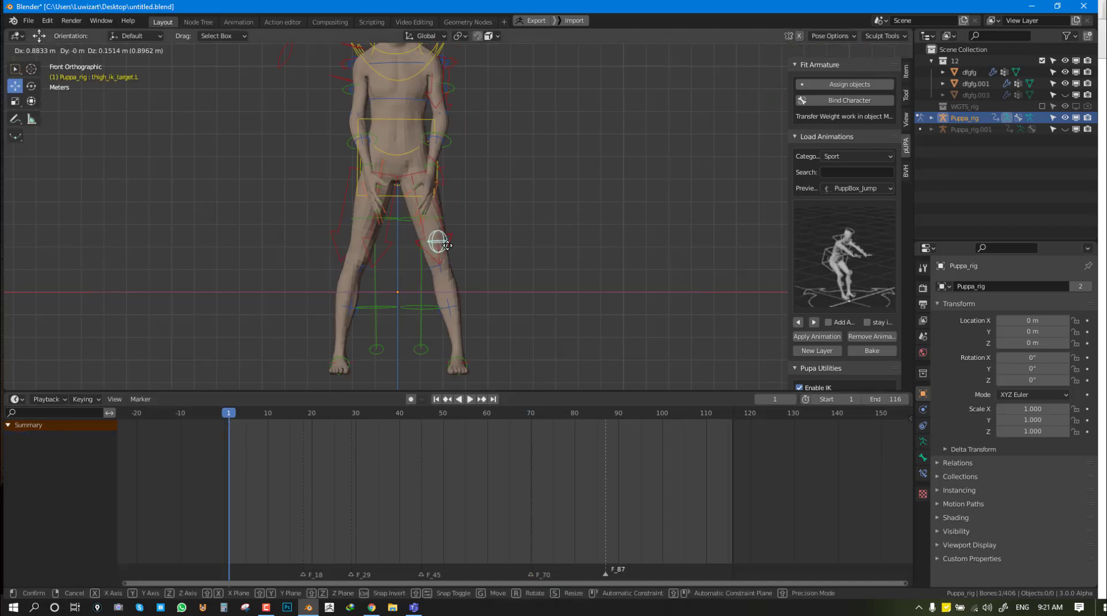
left_click(489, 231)
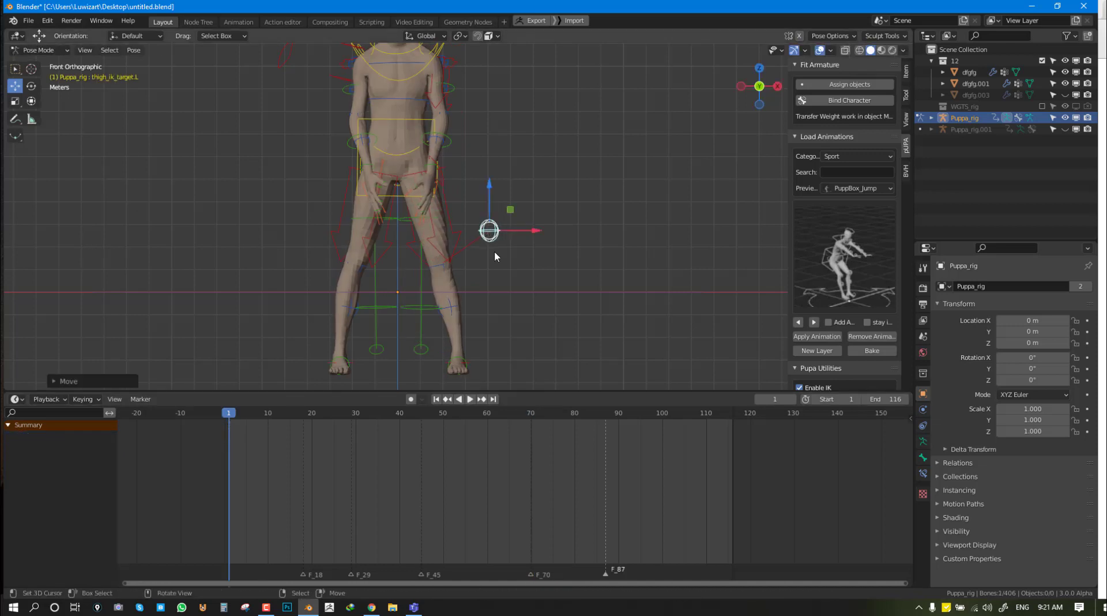
left_click(383, 258)
key("r")
key("r")
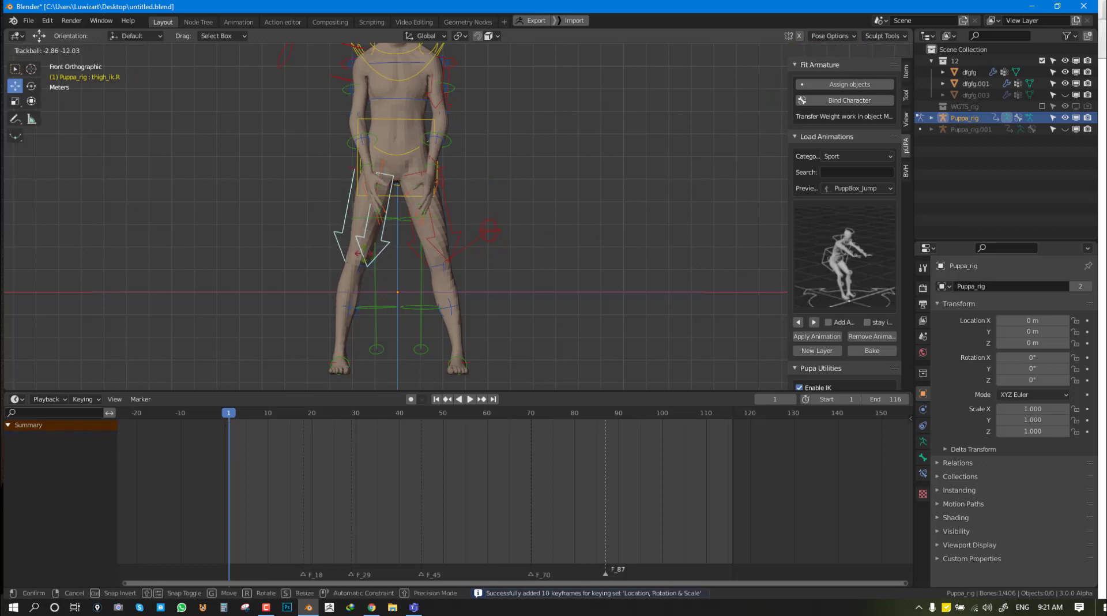
left_click(354, 256)
key("i")
key("space")
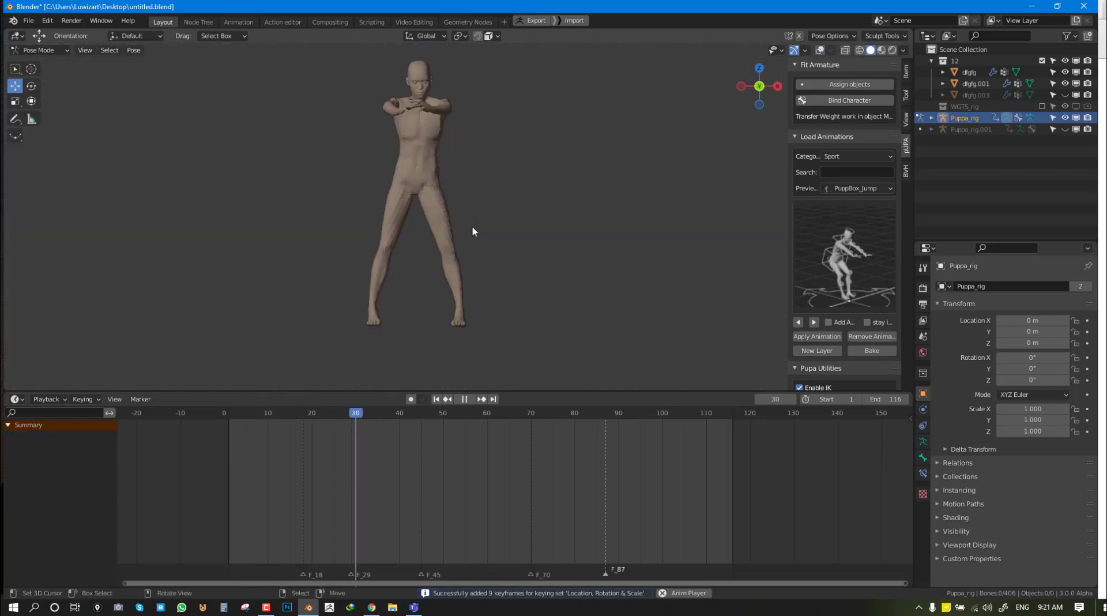
key("KP_3")
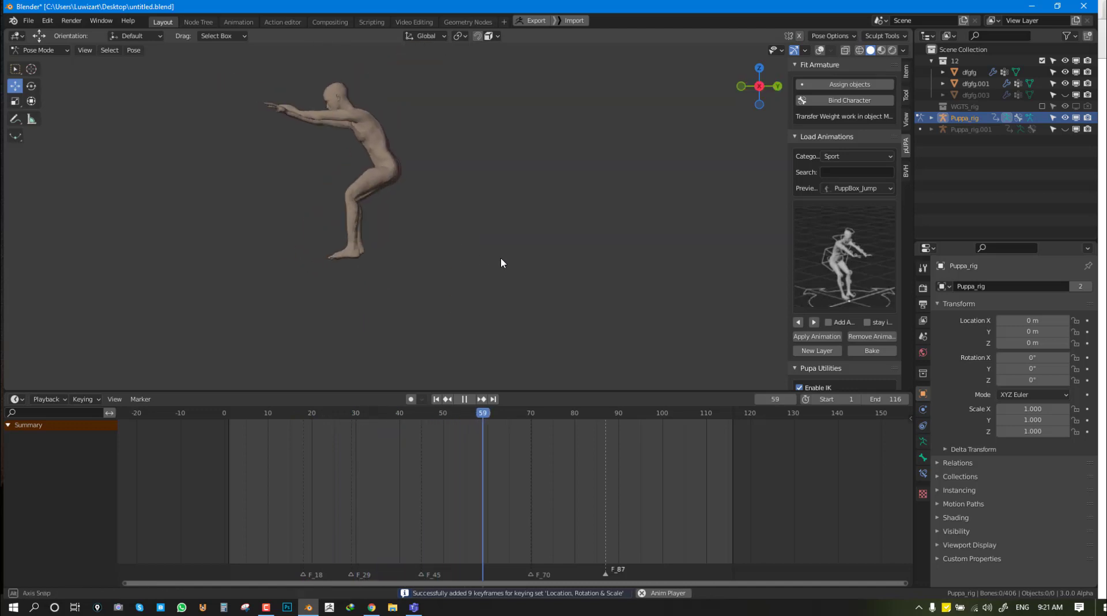
middle_click_drag(522, 259, 563, 269)
key("KP_1")
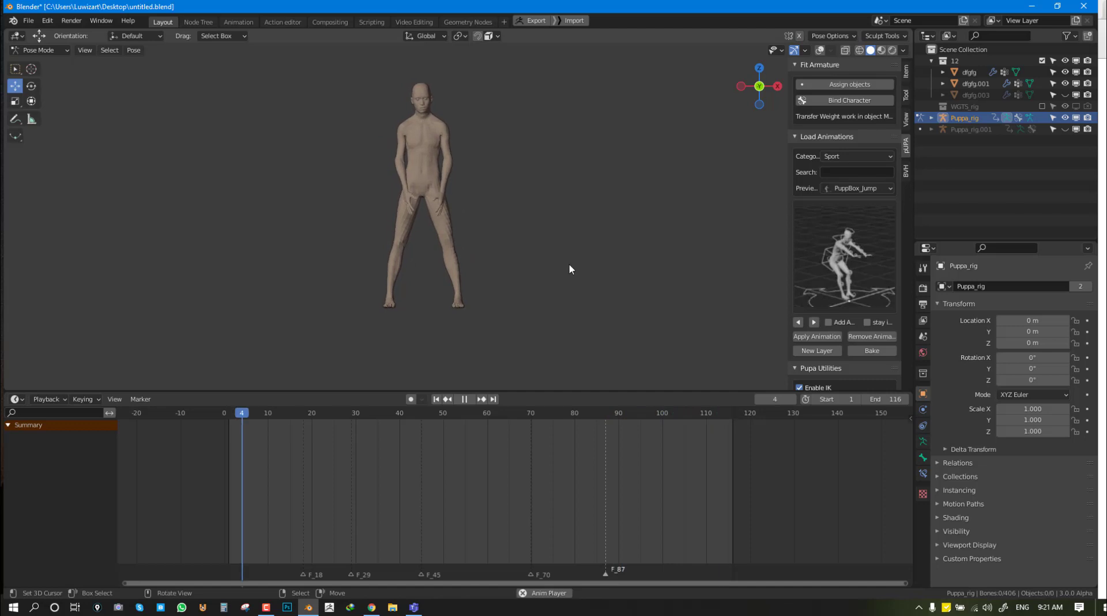
middle_click_drag(563, 265, 501, 284)
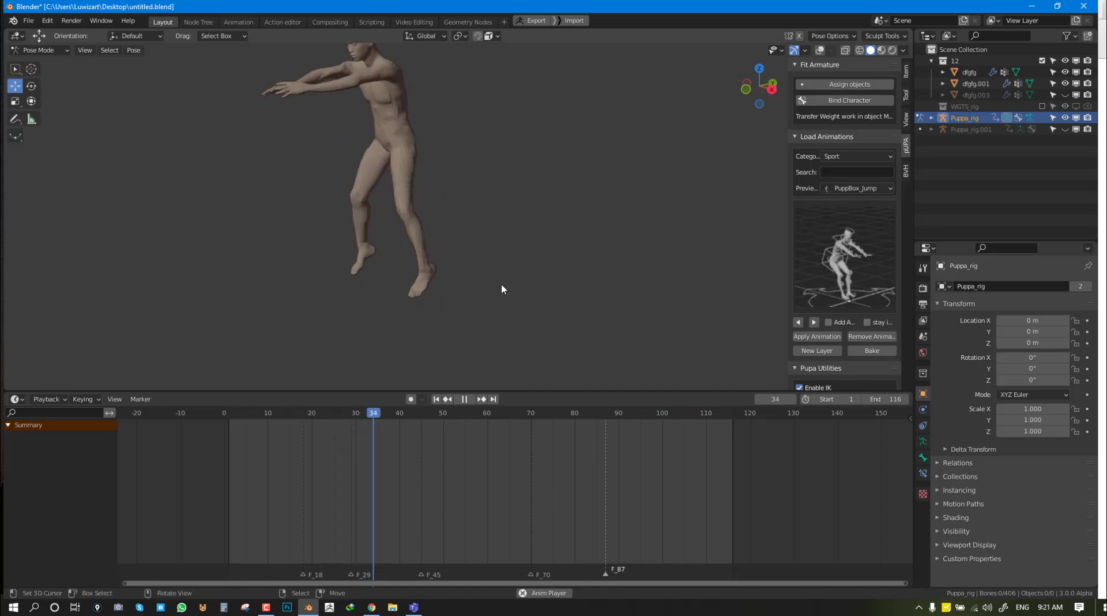
key("space")
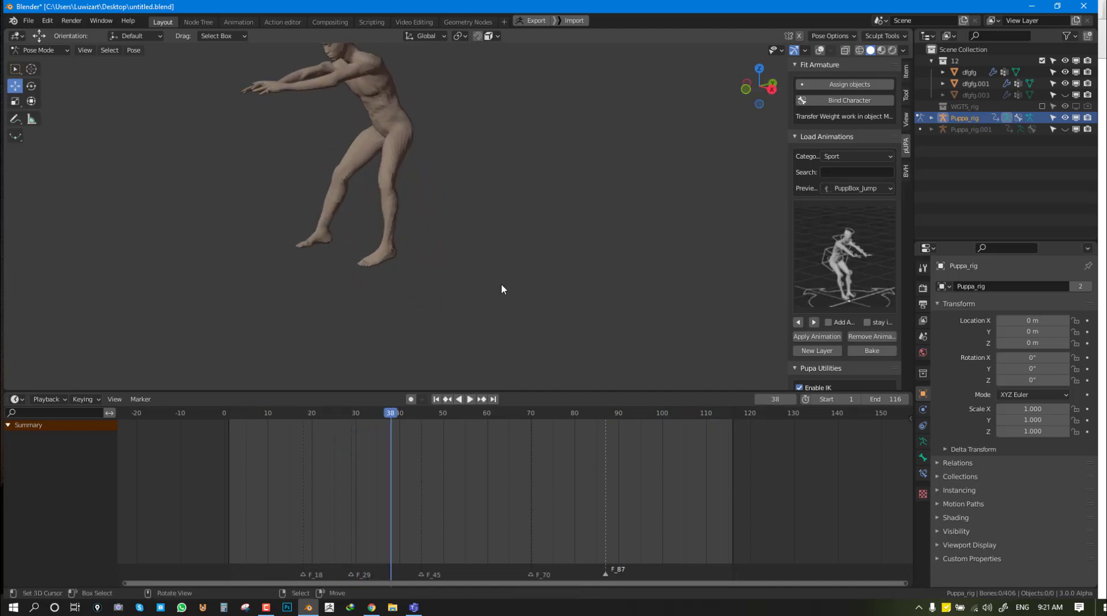
key("shift+alt+z")
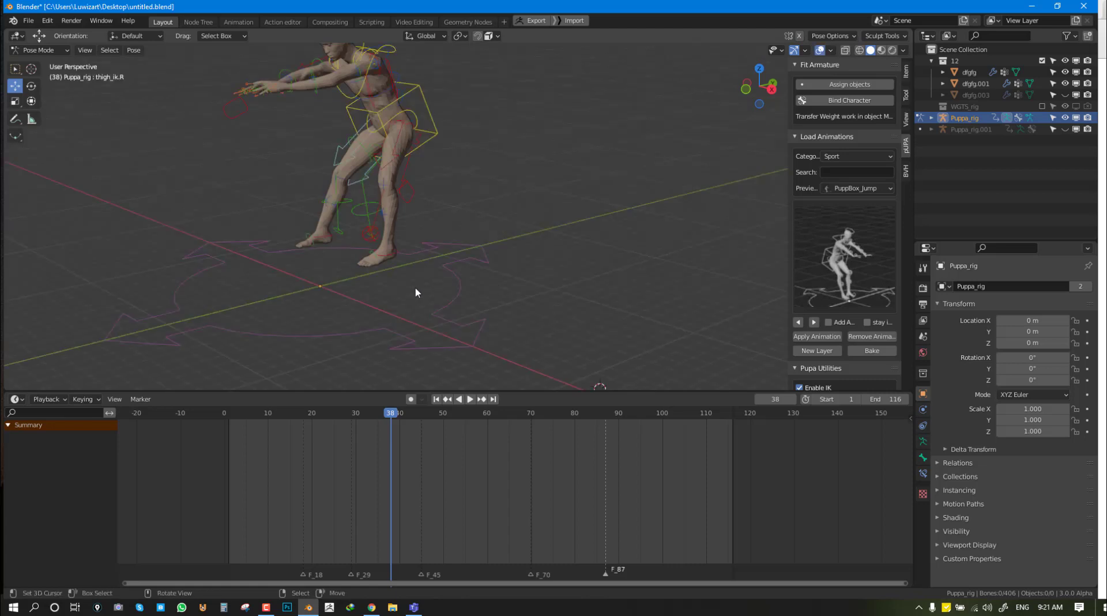
mouse_move(406, 288)
middle_mouse_down()
mouse_move(372, 286)
mouse_move(413, 287)
mouse_move(434, 302)
mouse_move(702, 230)
middle_mouse_up()
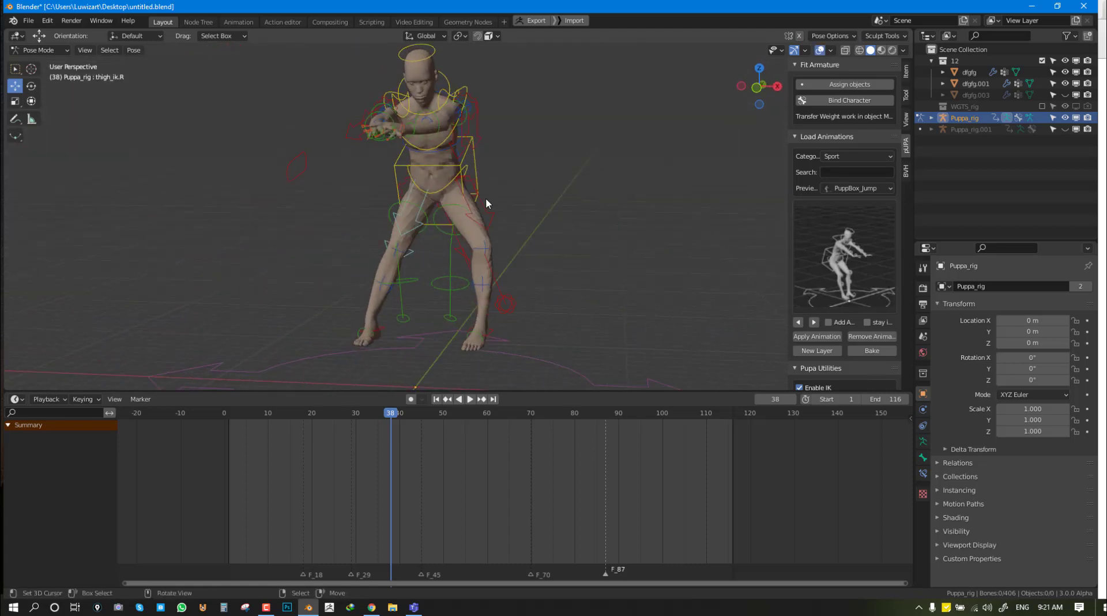
key("a")
middle_click_drag(507, 206, 468, 222)
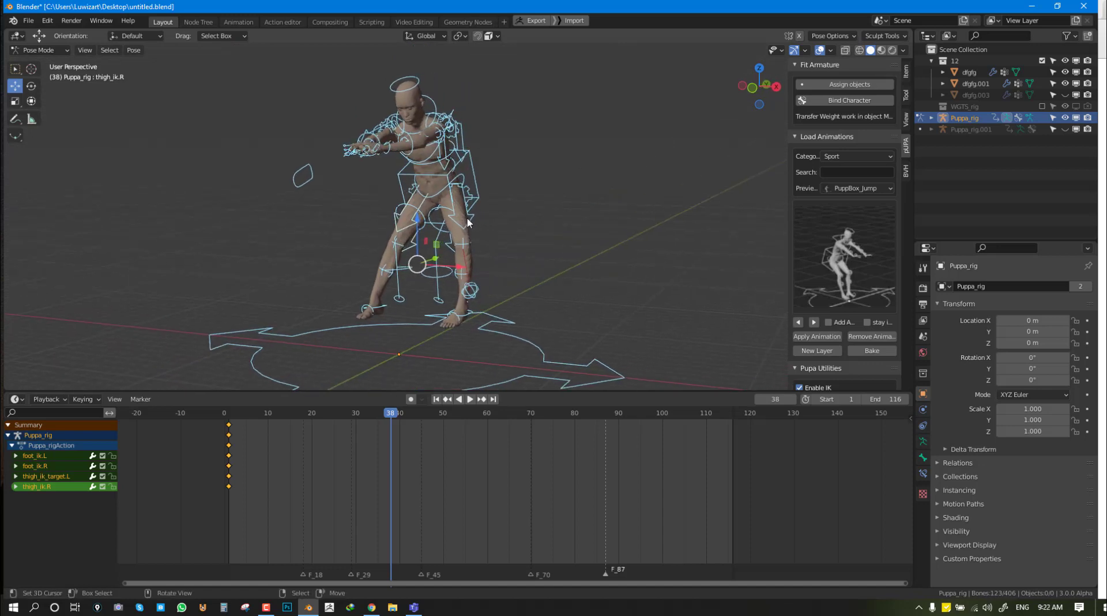